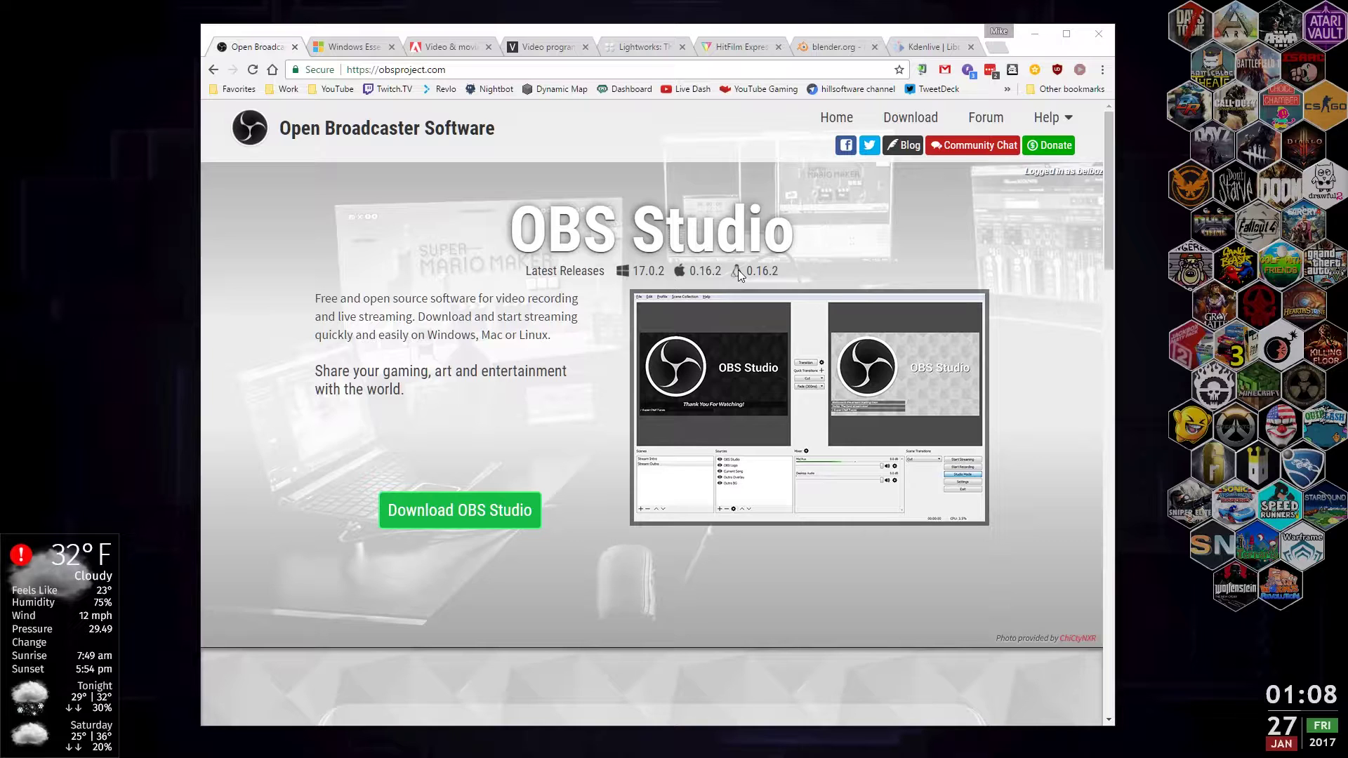
# Step: Look over the Windows Essentials, Adobe Premiere Elements 15 and VEGAS Movie Studio 13 web pages
pyautogui.click(357, 47)
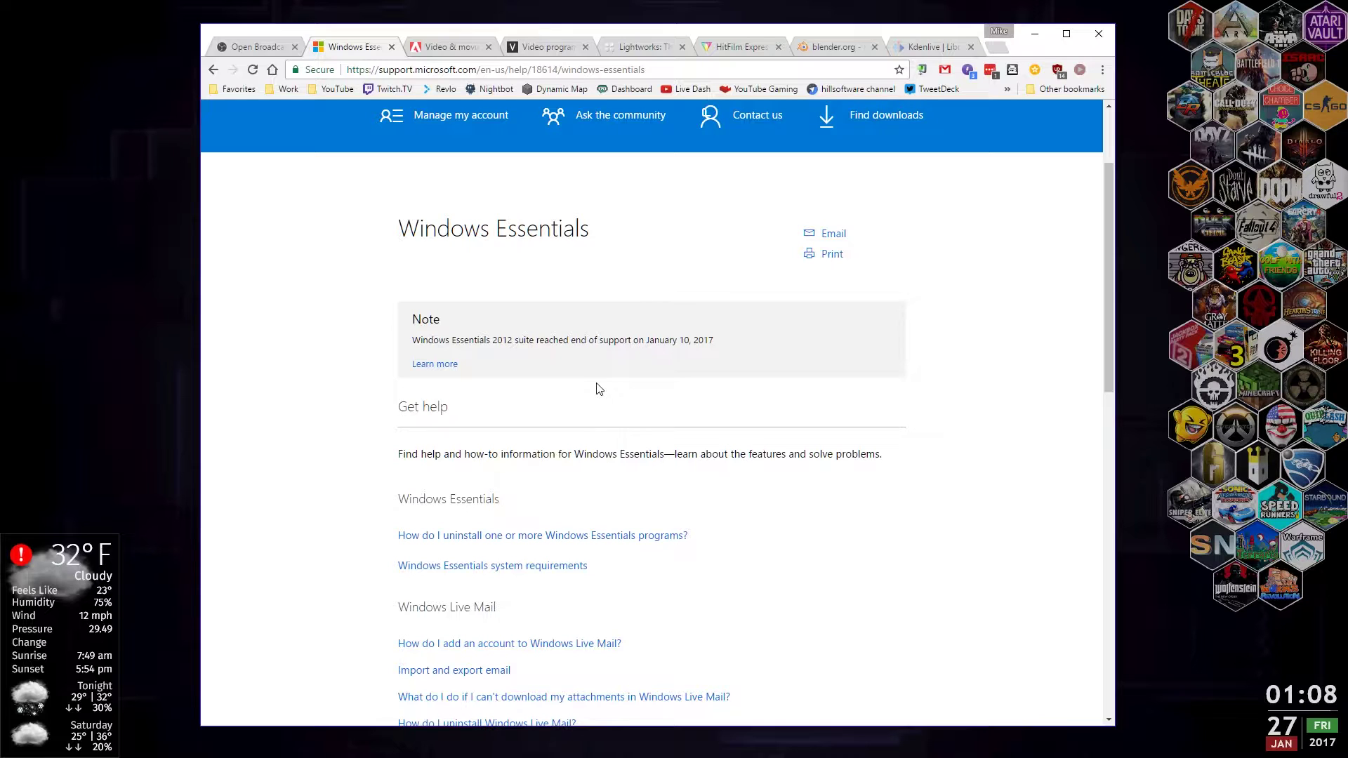
pyautogui.click(441, 57)
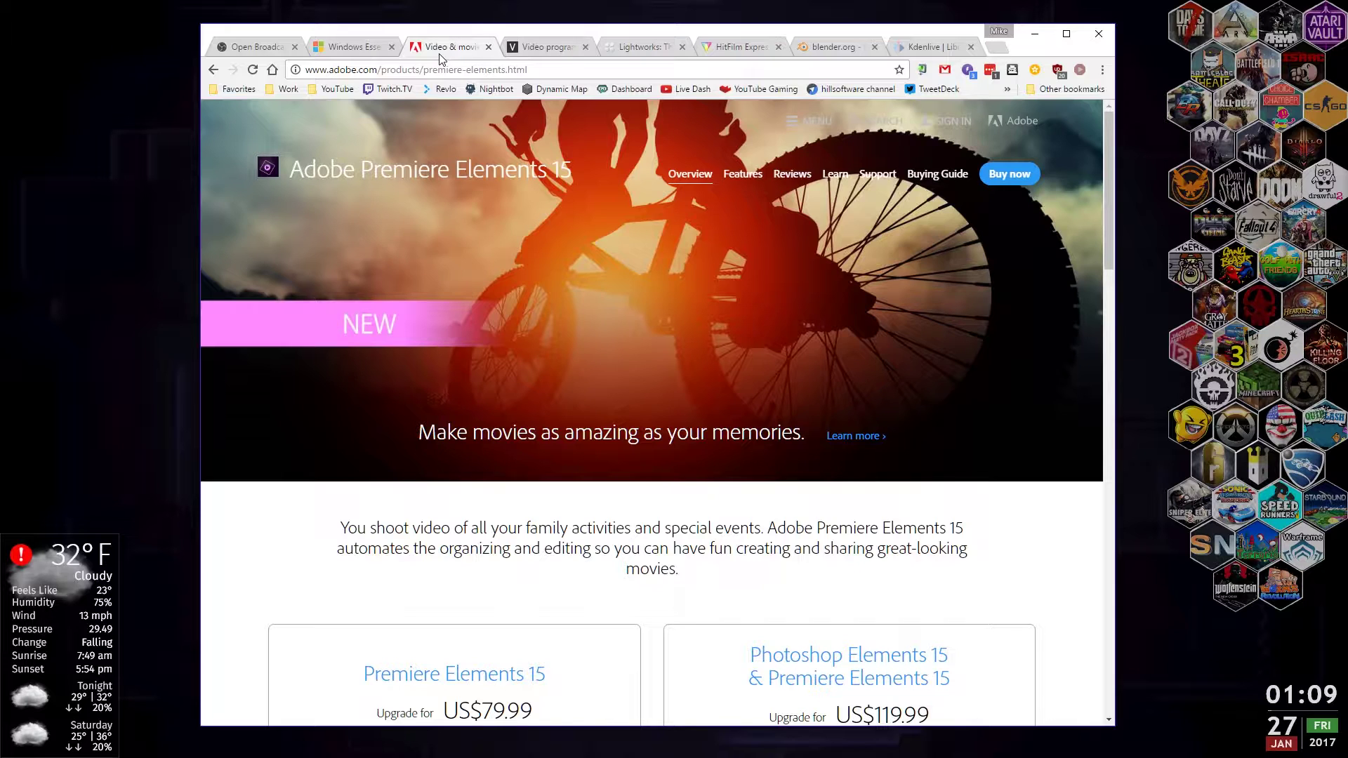
pyautogui.click(535, 56)
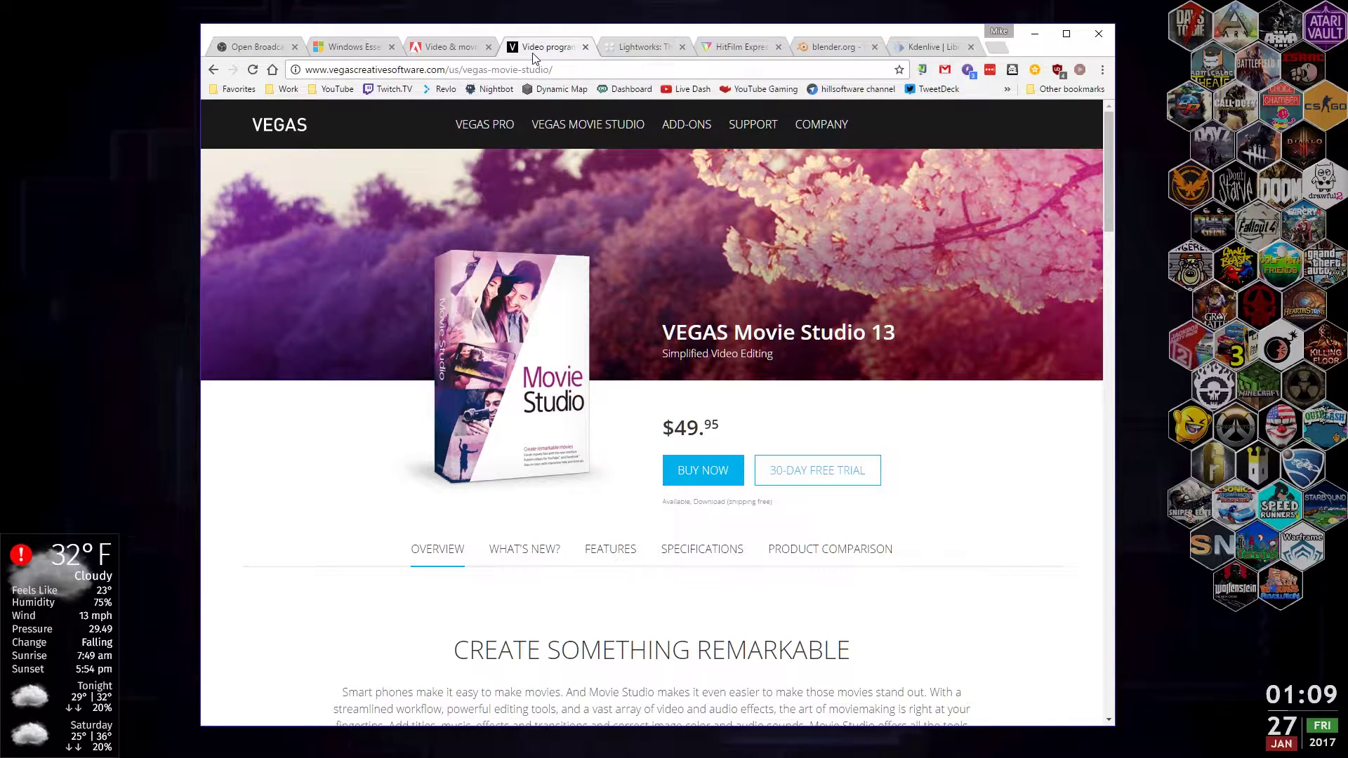
# Step: Examine the Lightworks website and its Lightworks Pro license prices in the shop, and return to the site's home page
pyautogui.click(645, 49)
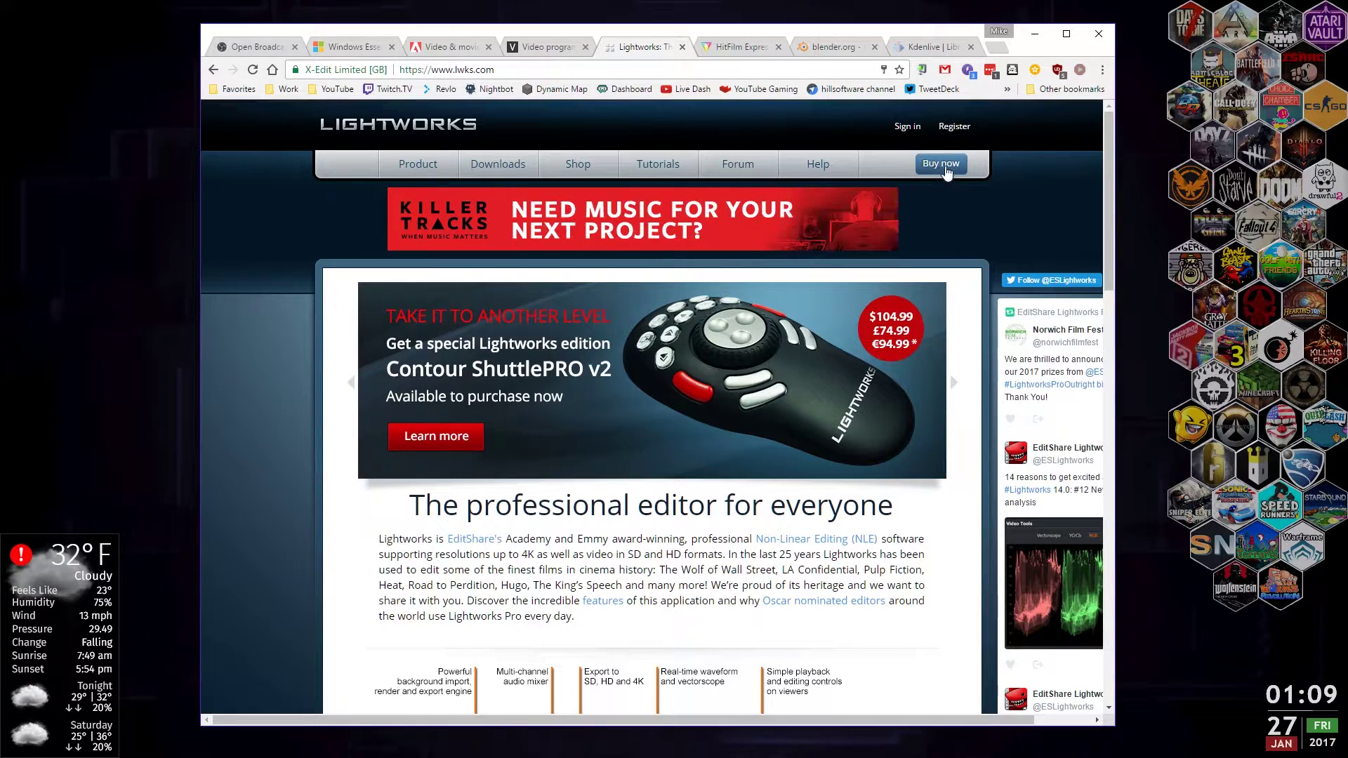
pyautogui.click(940, 165)
pyautogui.scroll(-2, 661, 447)
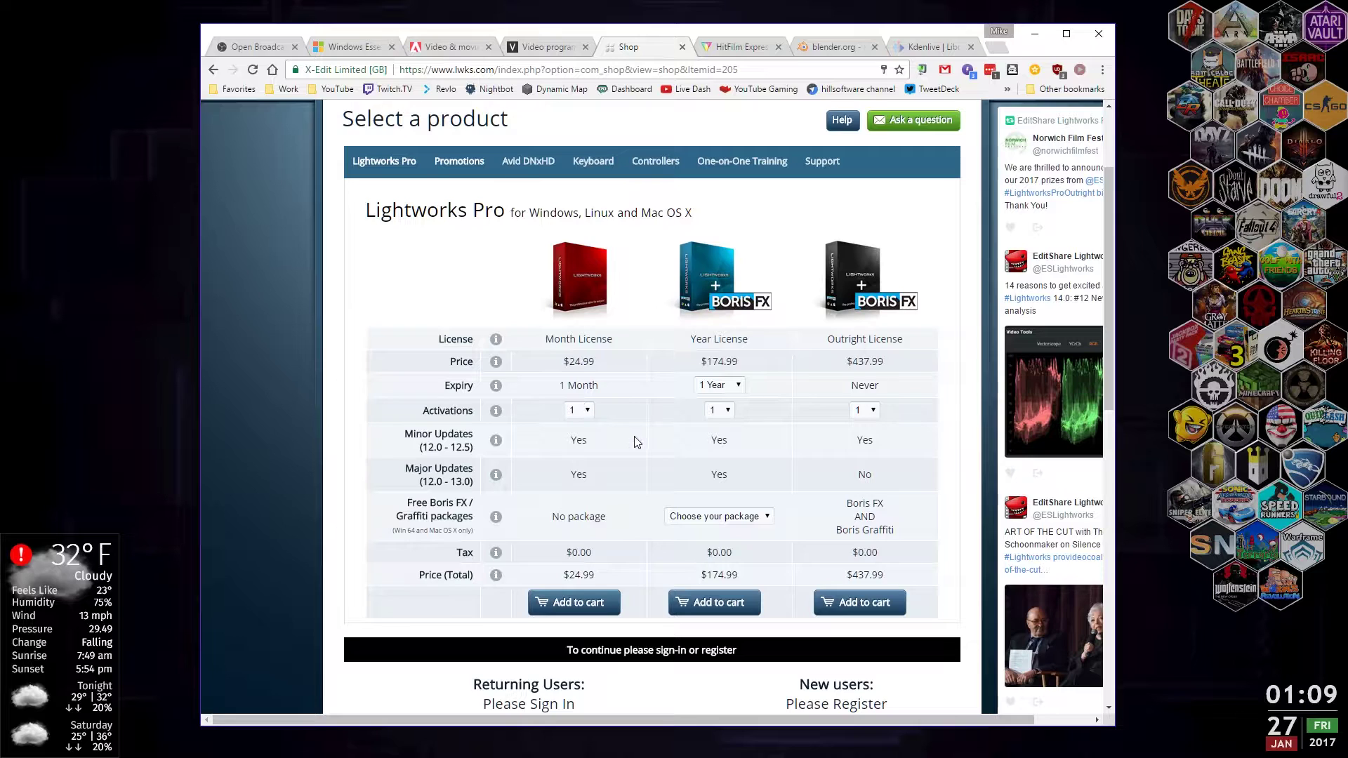
pyautogui.scroll(2, 638, 441)
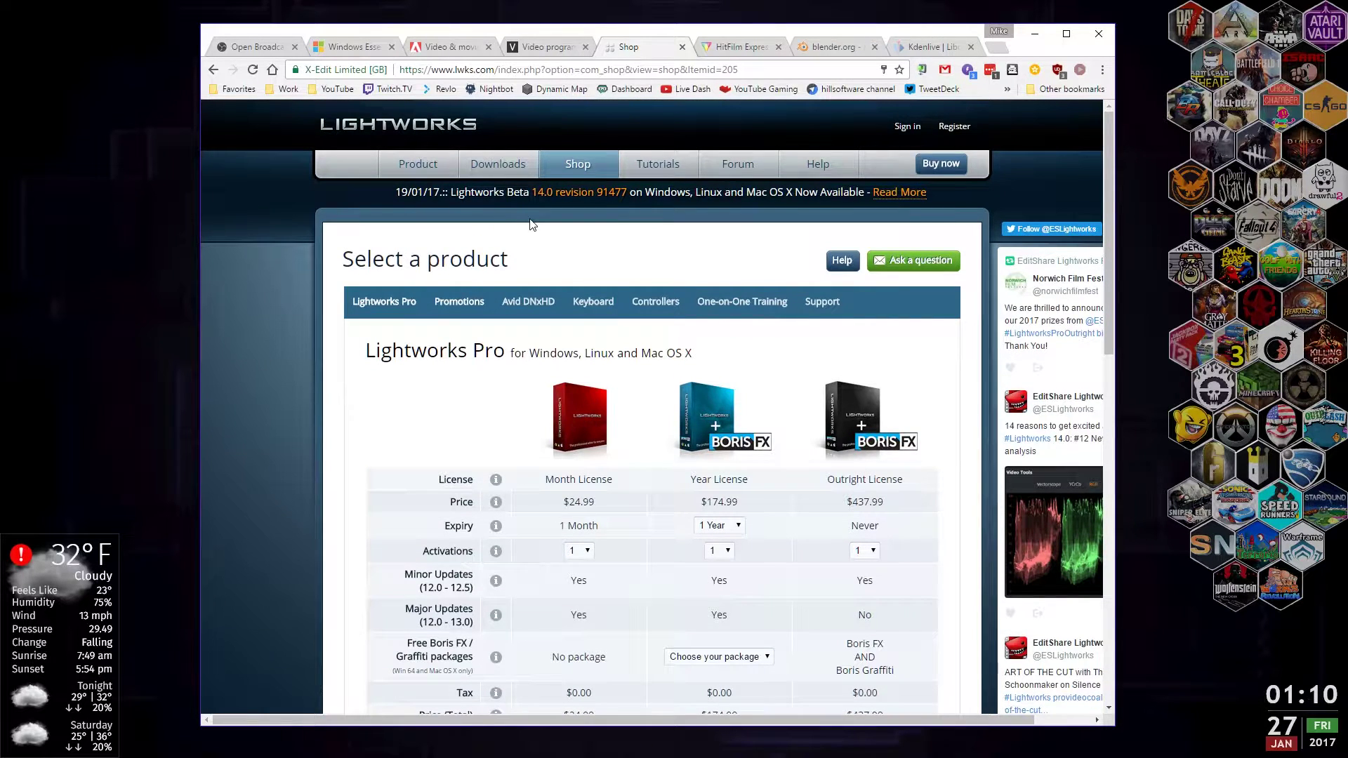
pyautogui.click(215, 70)
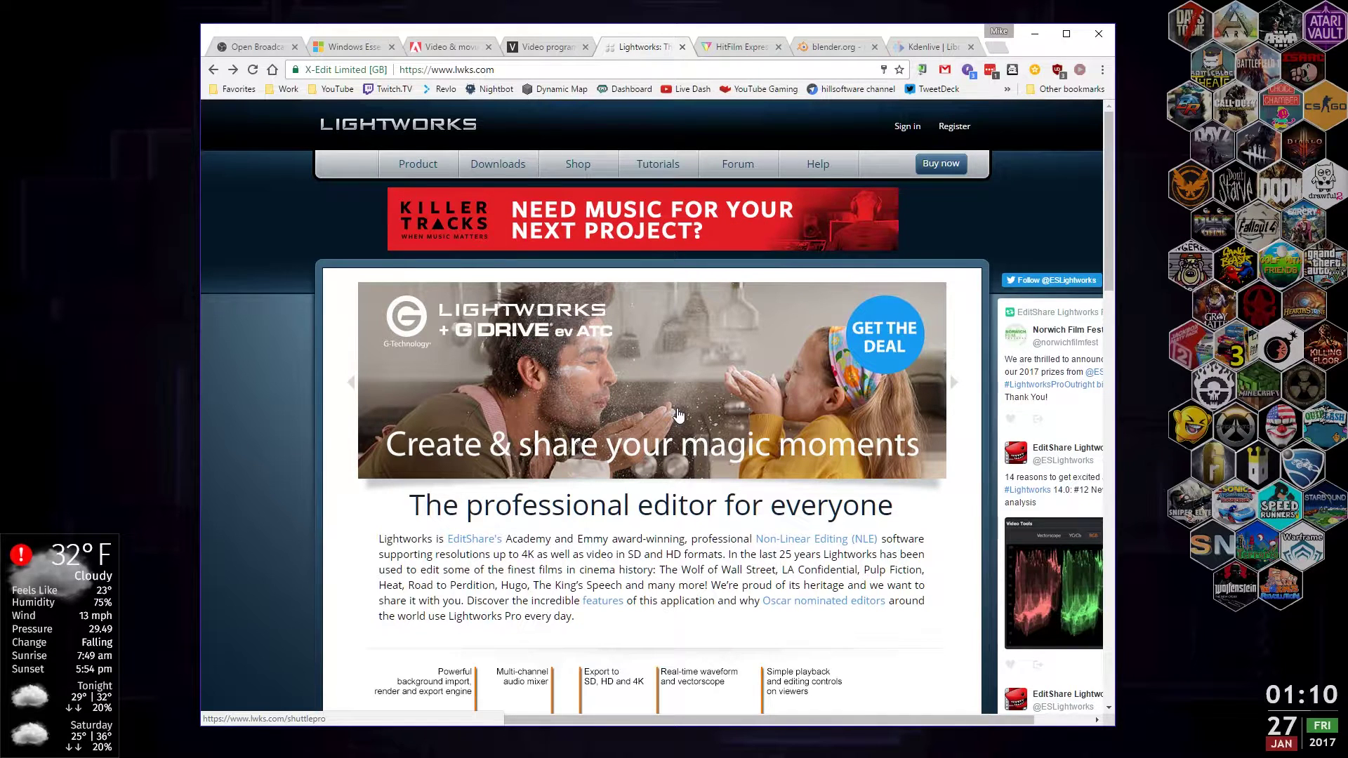
# Step: Look over the HitFilm Express, Blender and Kdenlive websites
pyautogui.click(735, 50)
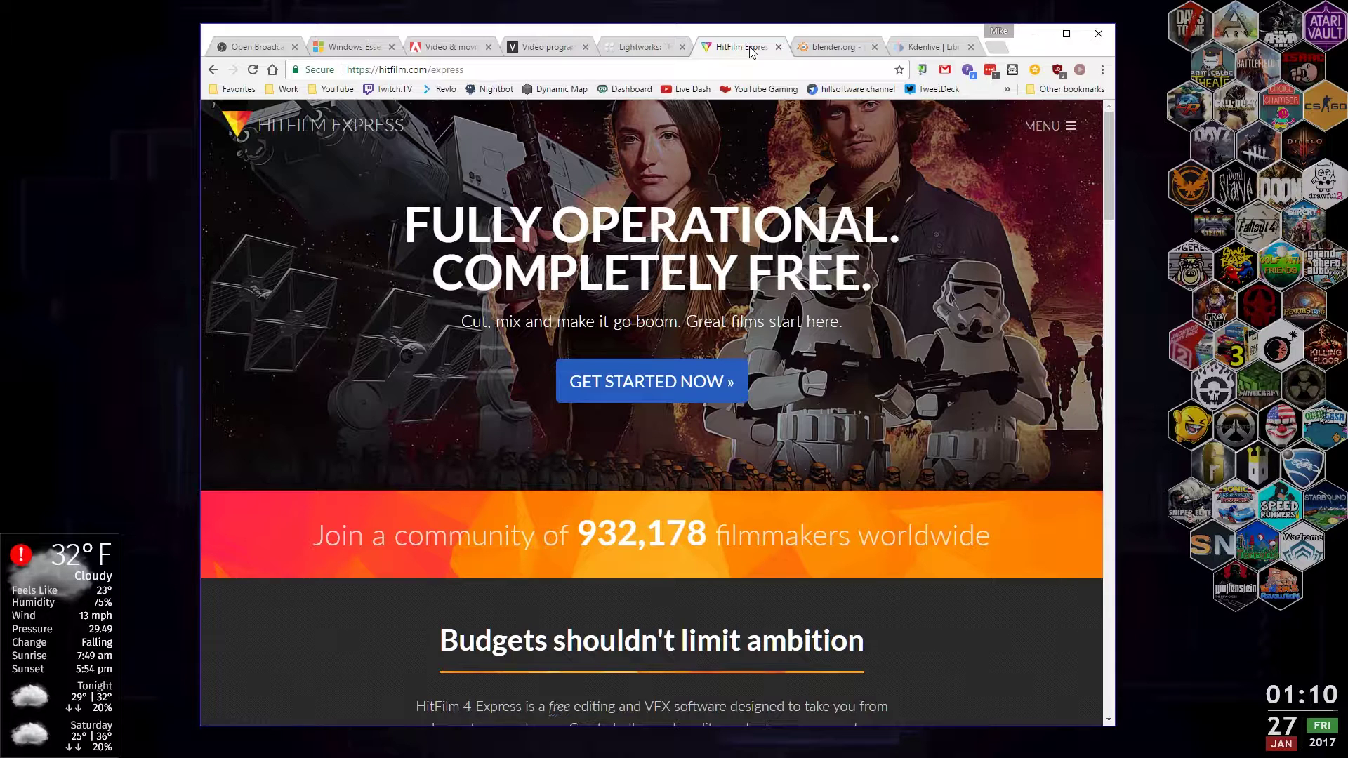
pyautogui.click(822, 49)
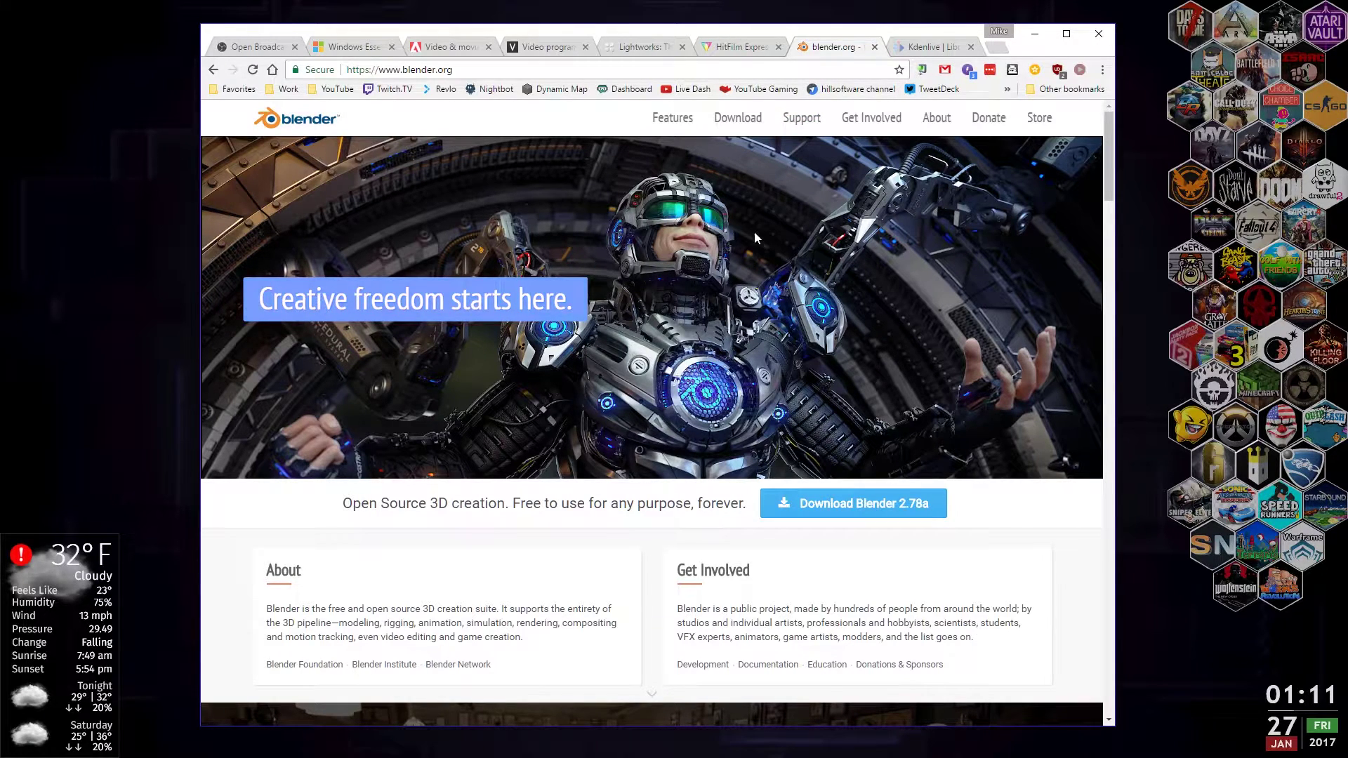
pyautogui.click(924, 48)
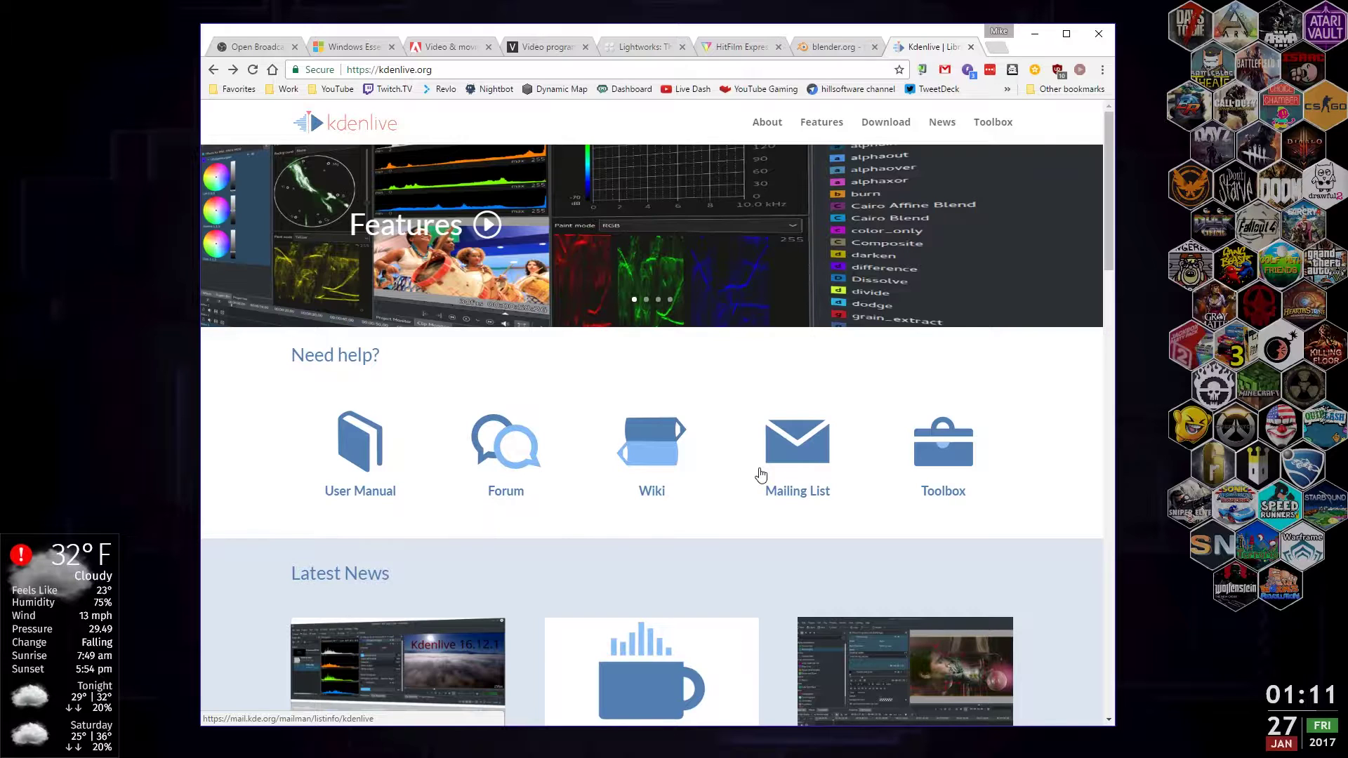
# Step: Download the Kdenlive 16.12.1 Windows zip from the KDE servers and the FFmpeg shared 64bit build linked in the Windows instructions
pyautogui.click(884, 123)
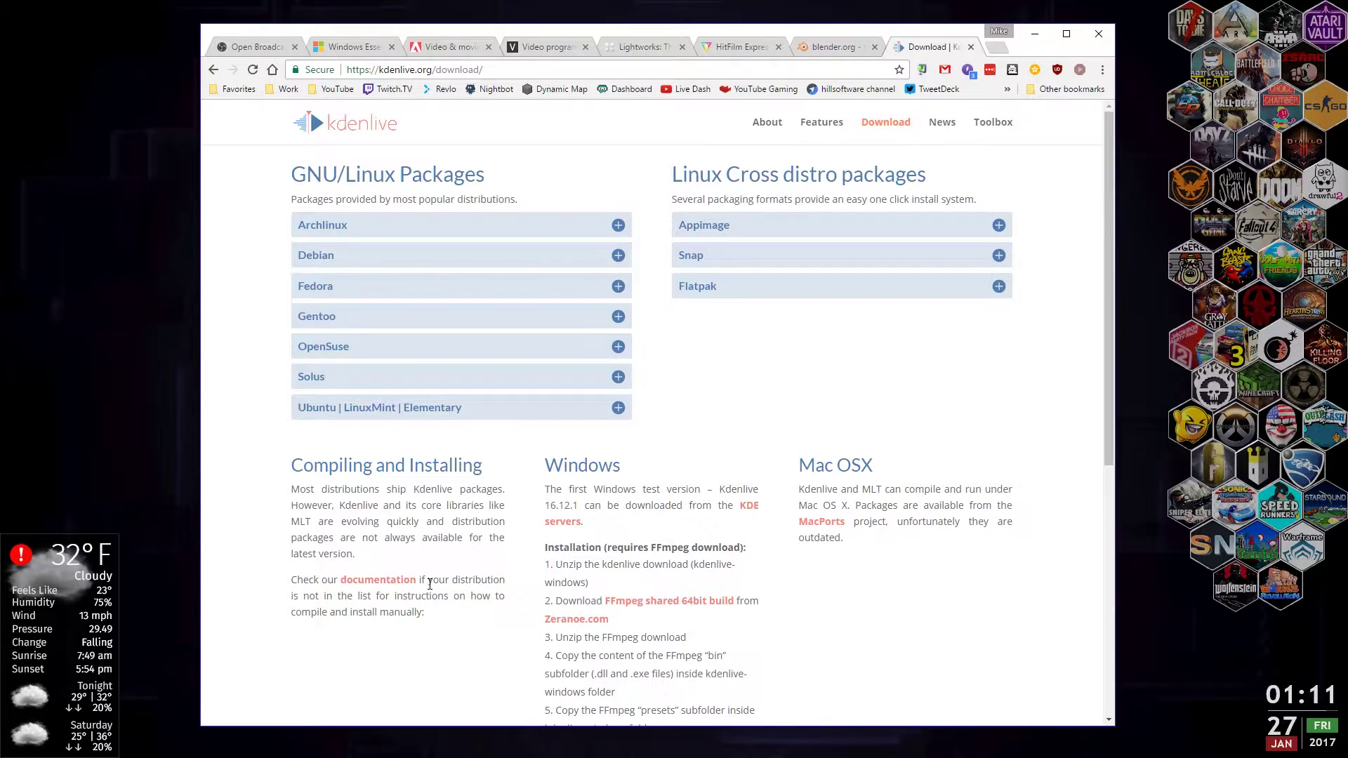
pyautogui.scroll(-1, 429, 584)
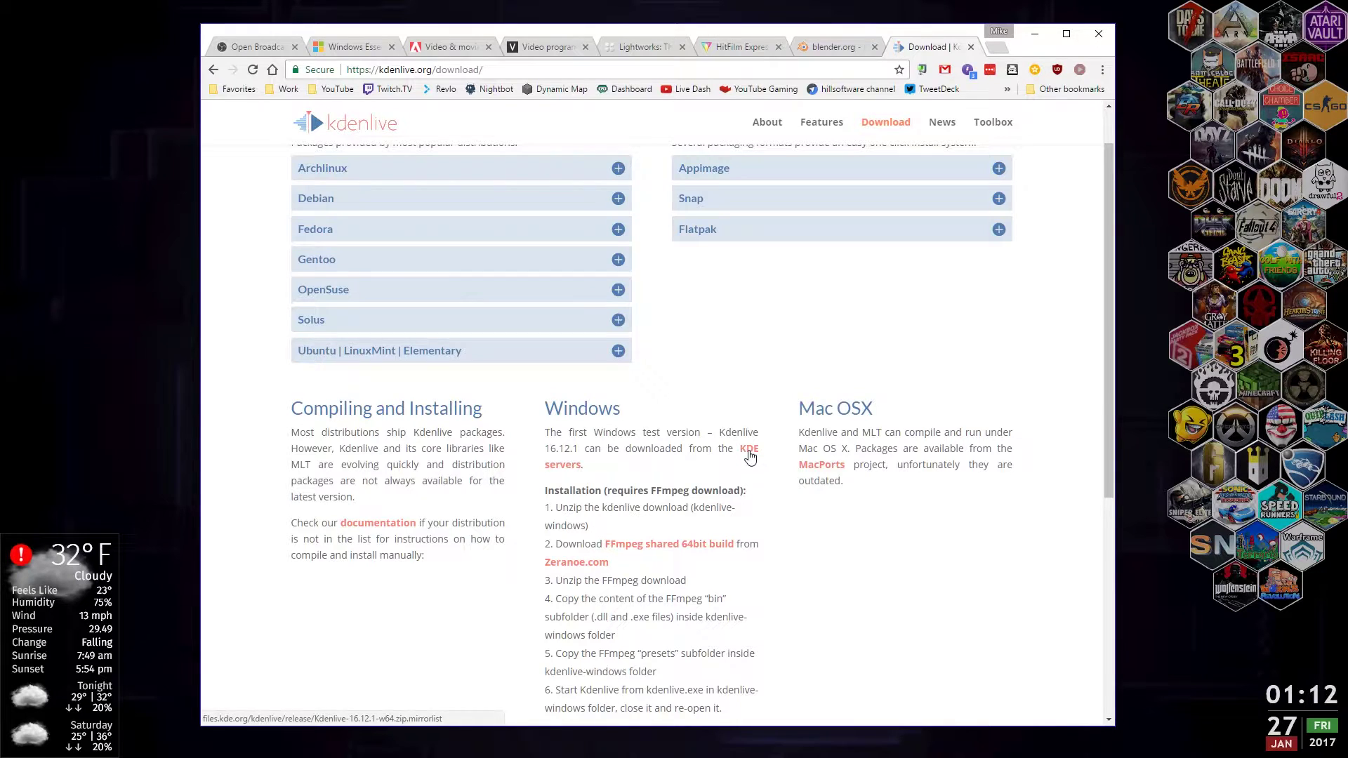
pyautogui.click(750, 453)
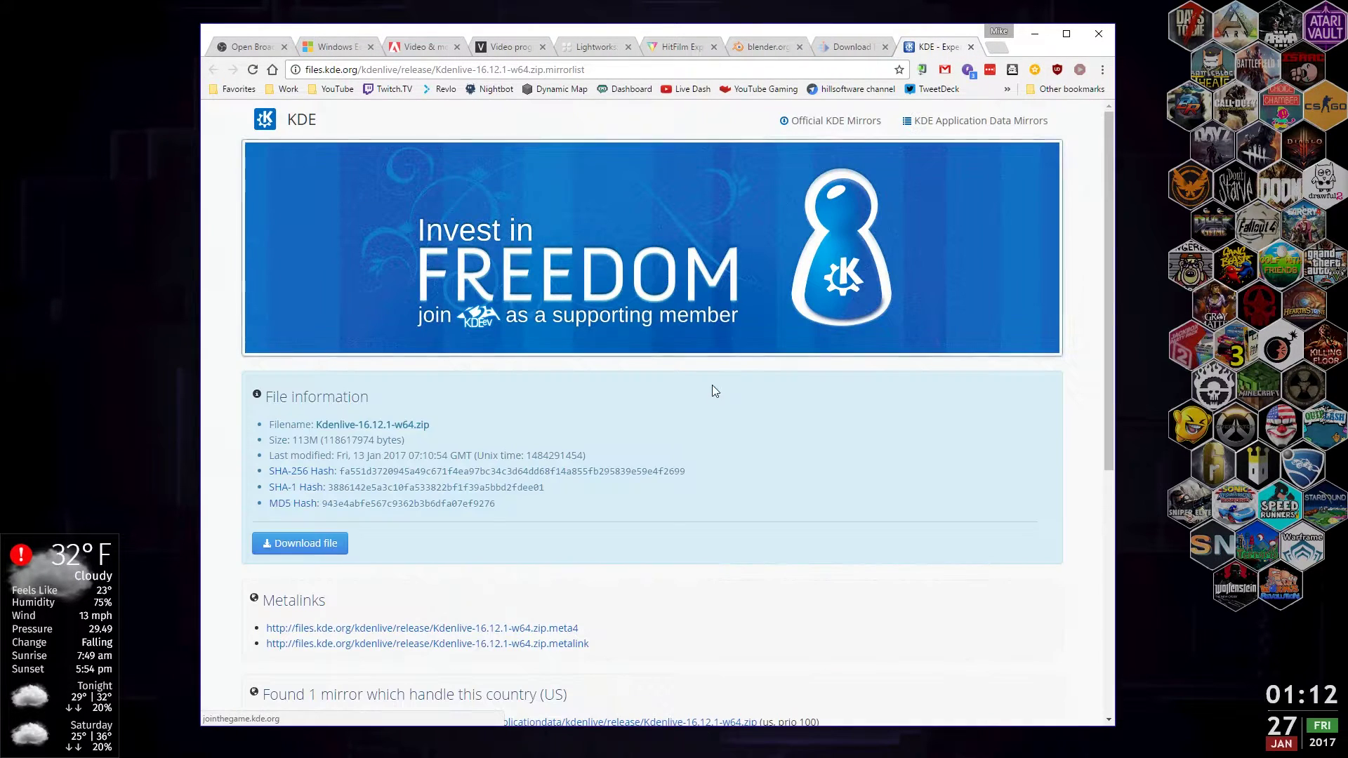
pyautogui.click(314, 544)
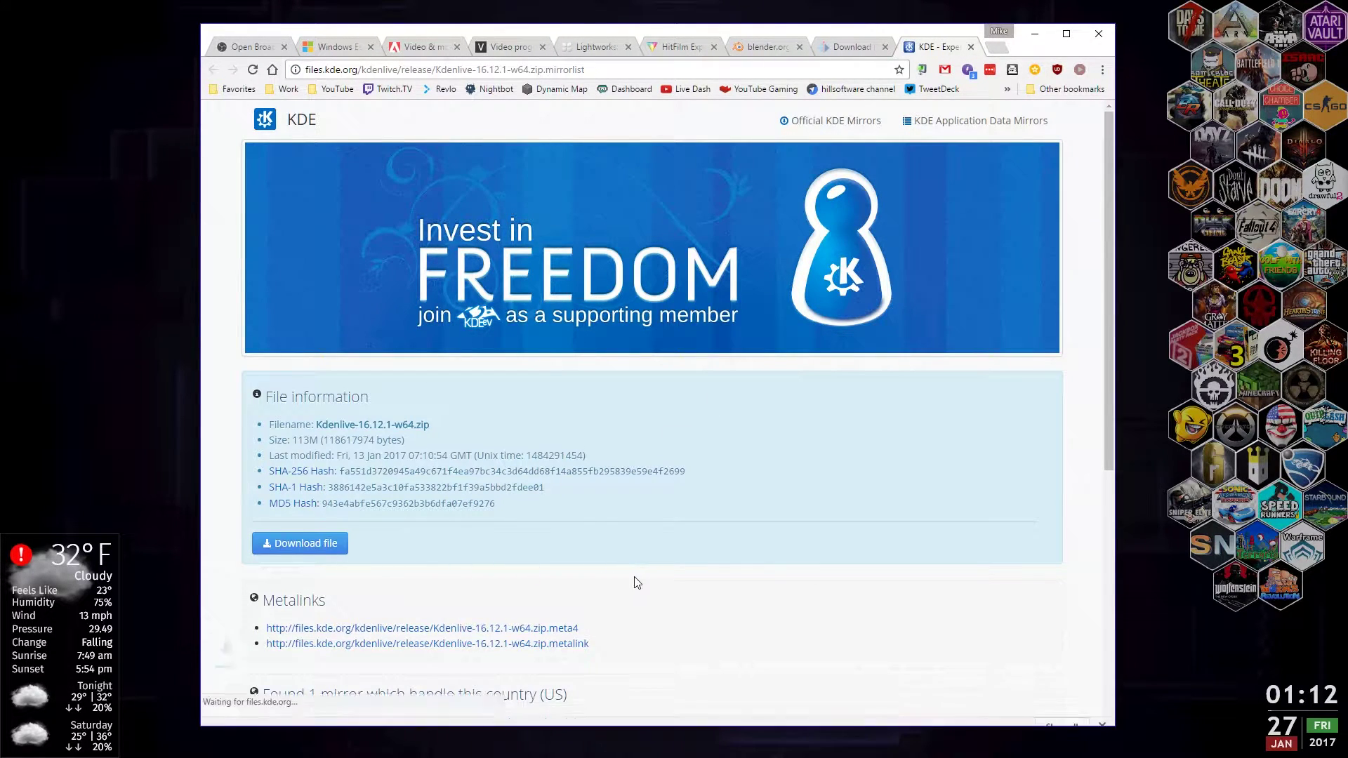
pyautogui.hotkey('ctrl', 'w')
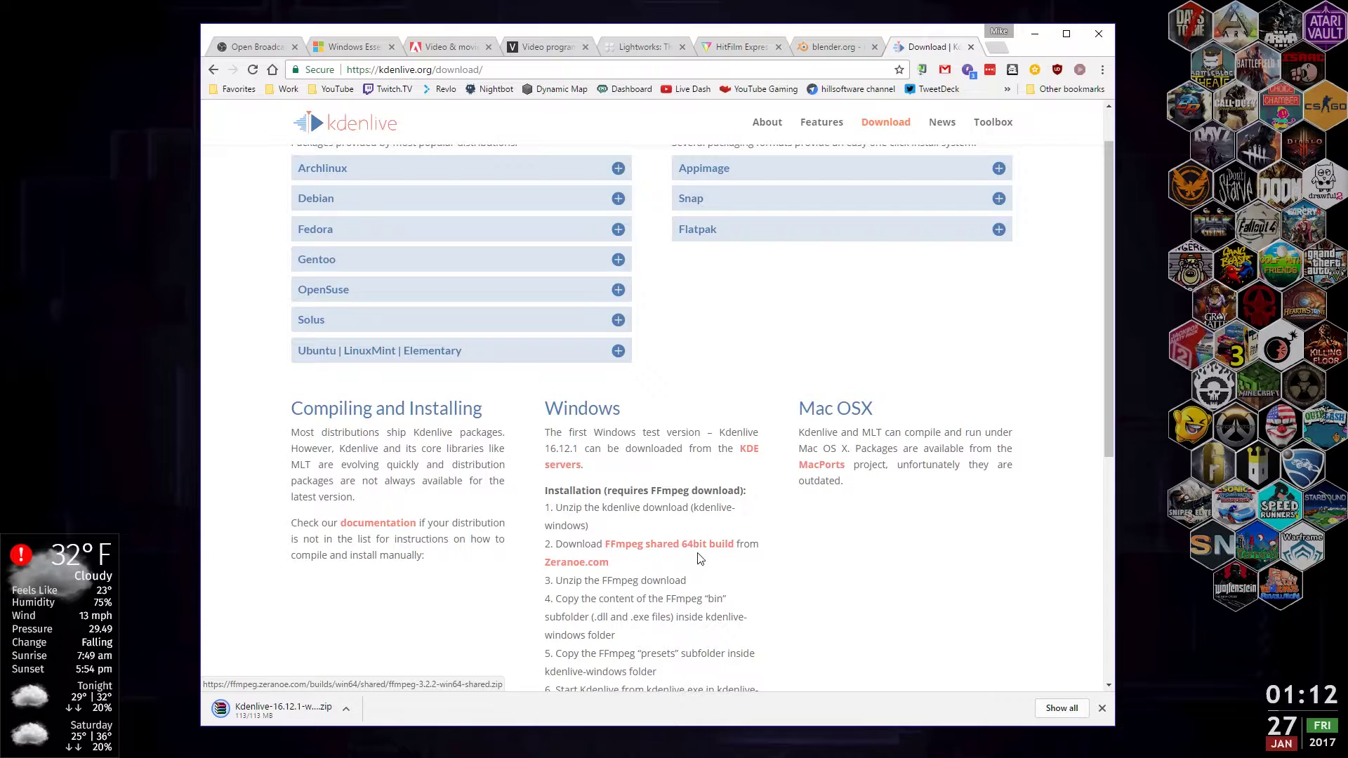
pyautogui.click(662, 546)
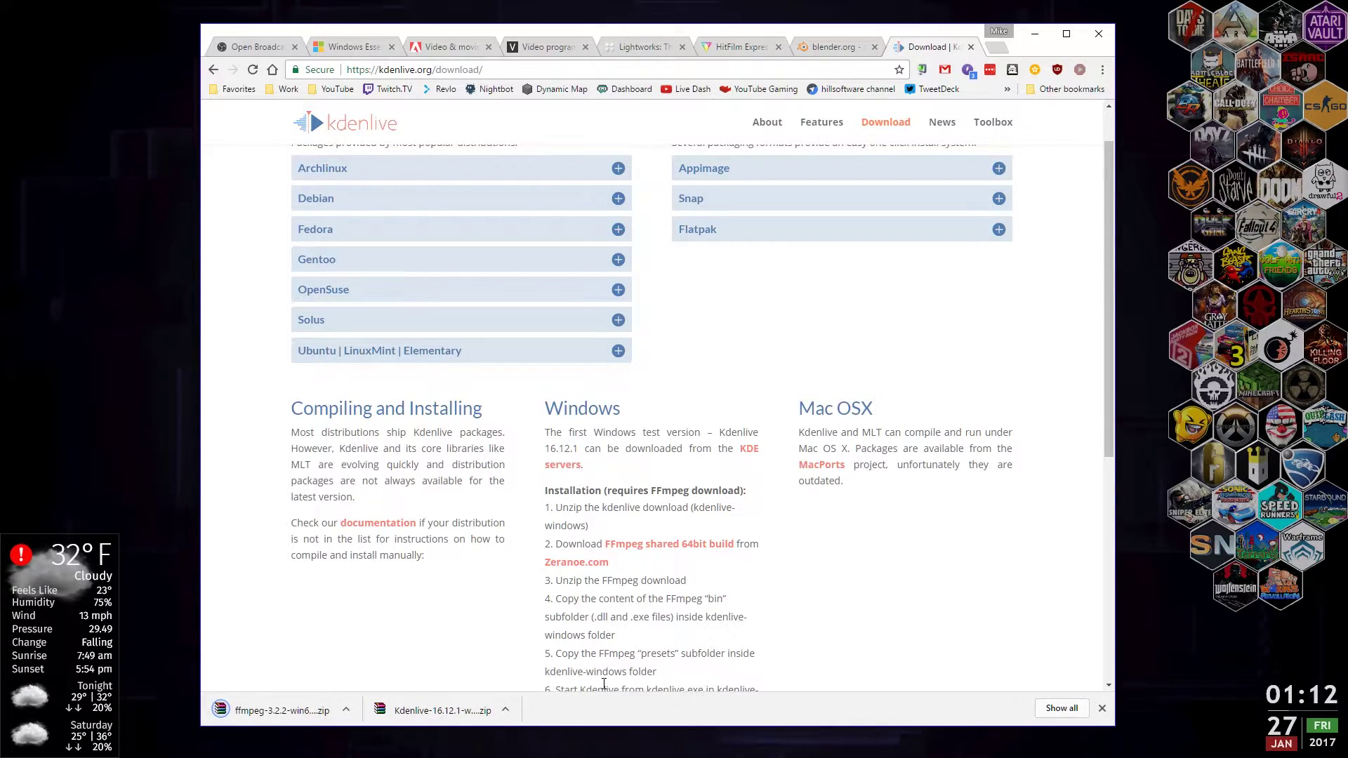
pyautogui.scroll(-1, 639, 597)
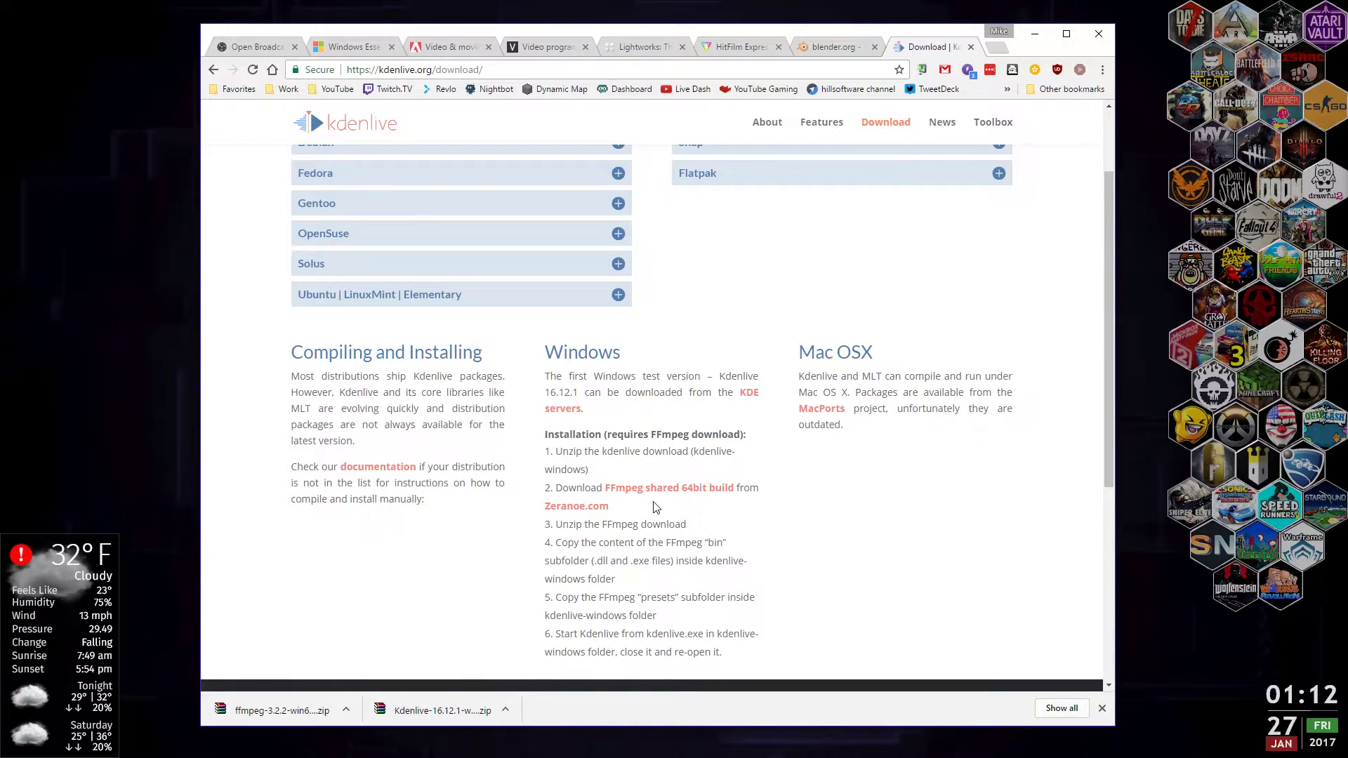
# Step: Extract the kdenlive-windows folder from the downloaded Kdenlive zip to the desktop and close the archive
pyautogui.click(413, 711)
pyautogui.click(674, 579)
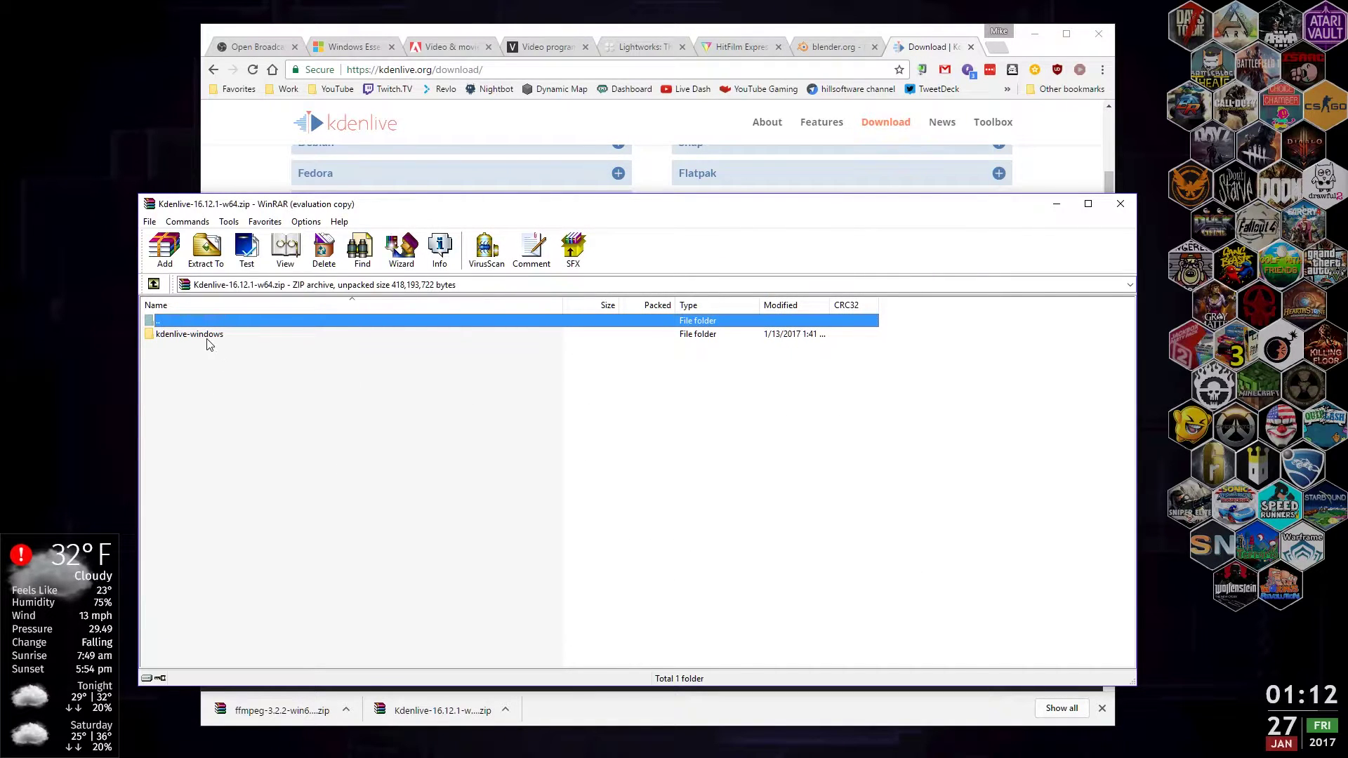
pyautogui.click(208, 335)
pyautogui.moveTo(91, 132); pyautogui.dragTo(86, 127)
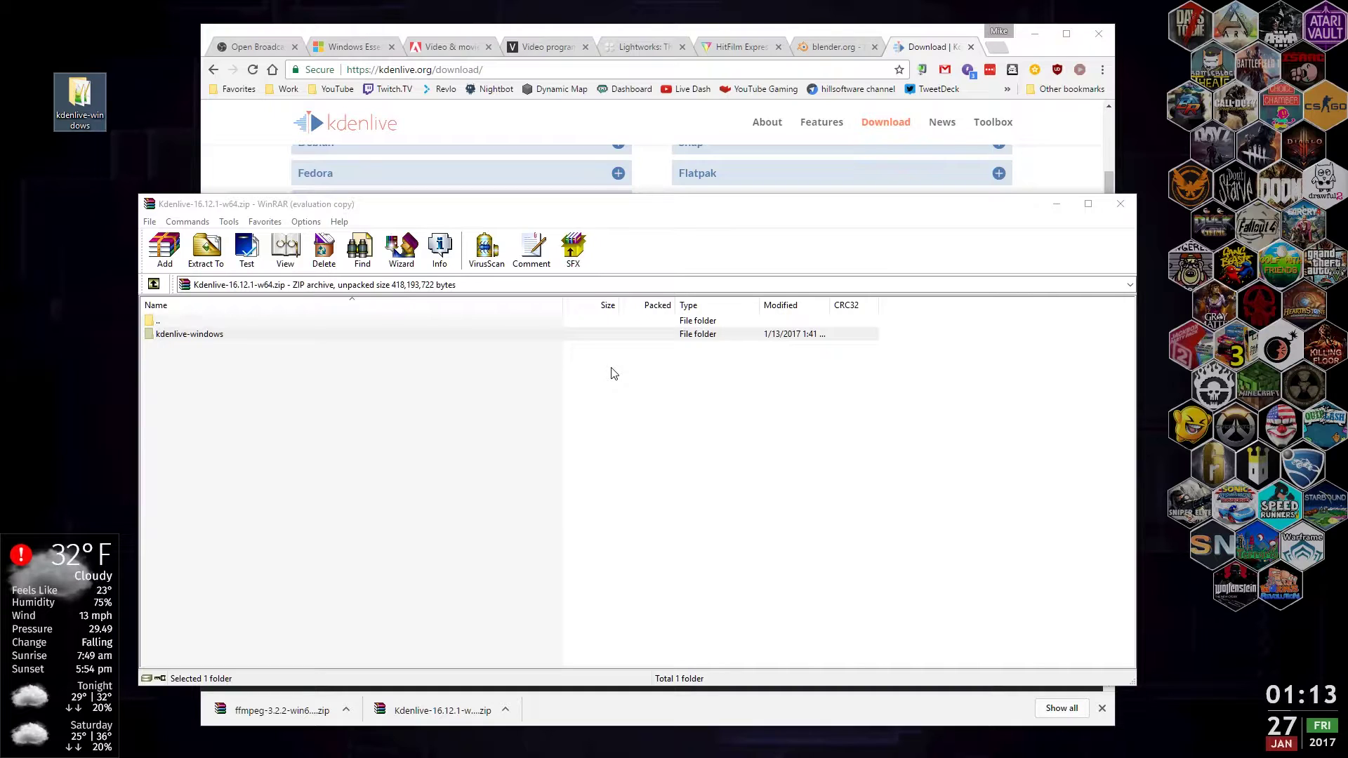
pyautogui.click(1121, 204)
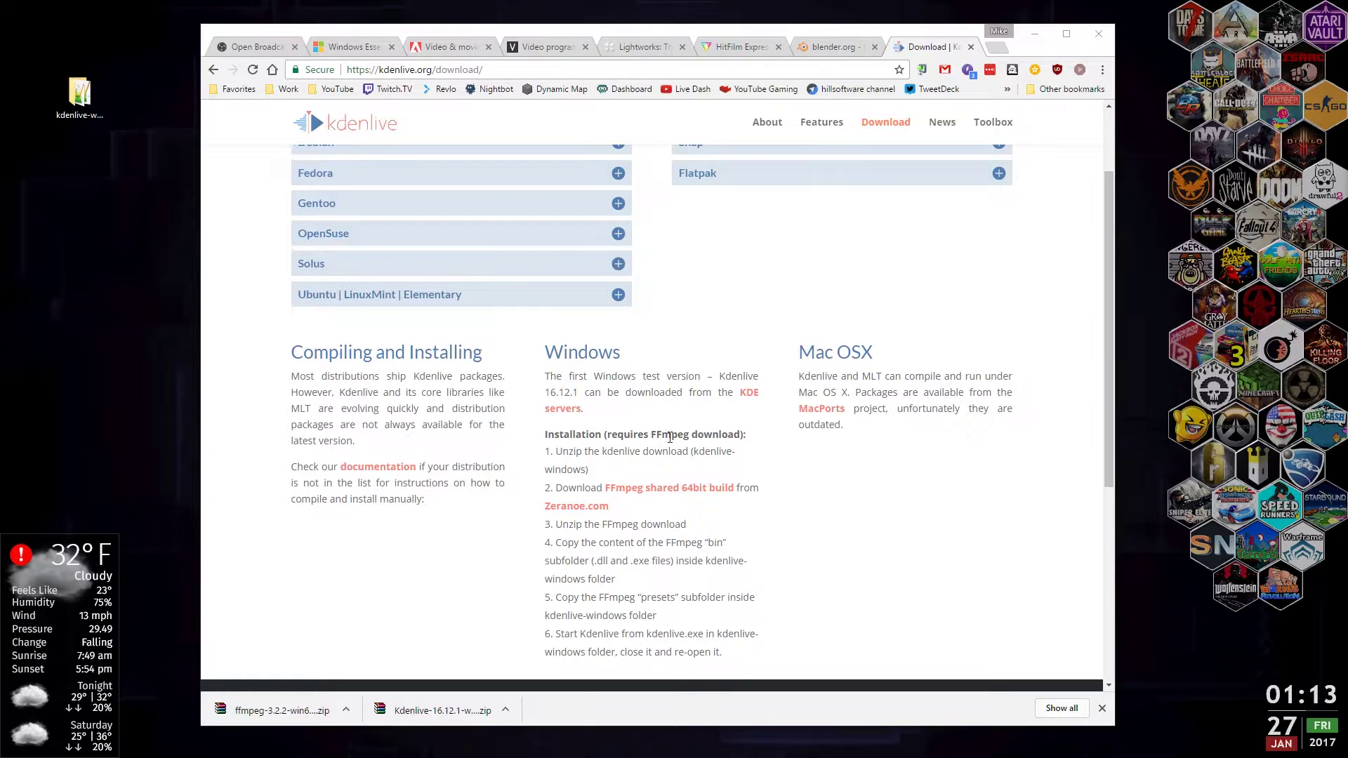
# Step: Extract the ffmpeg-3.2.2-win64-shared folder from the downloaded FFmpeg zip to the desktop and close the archive
pyautogui.click(285, 712)
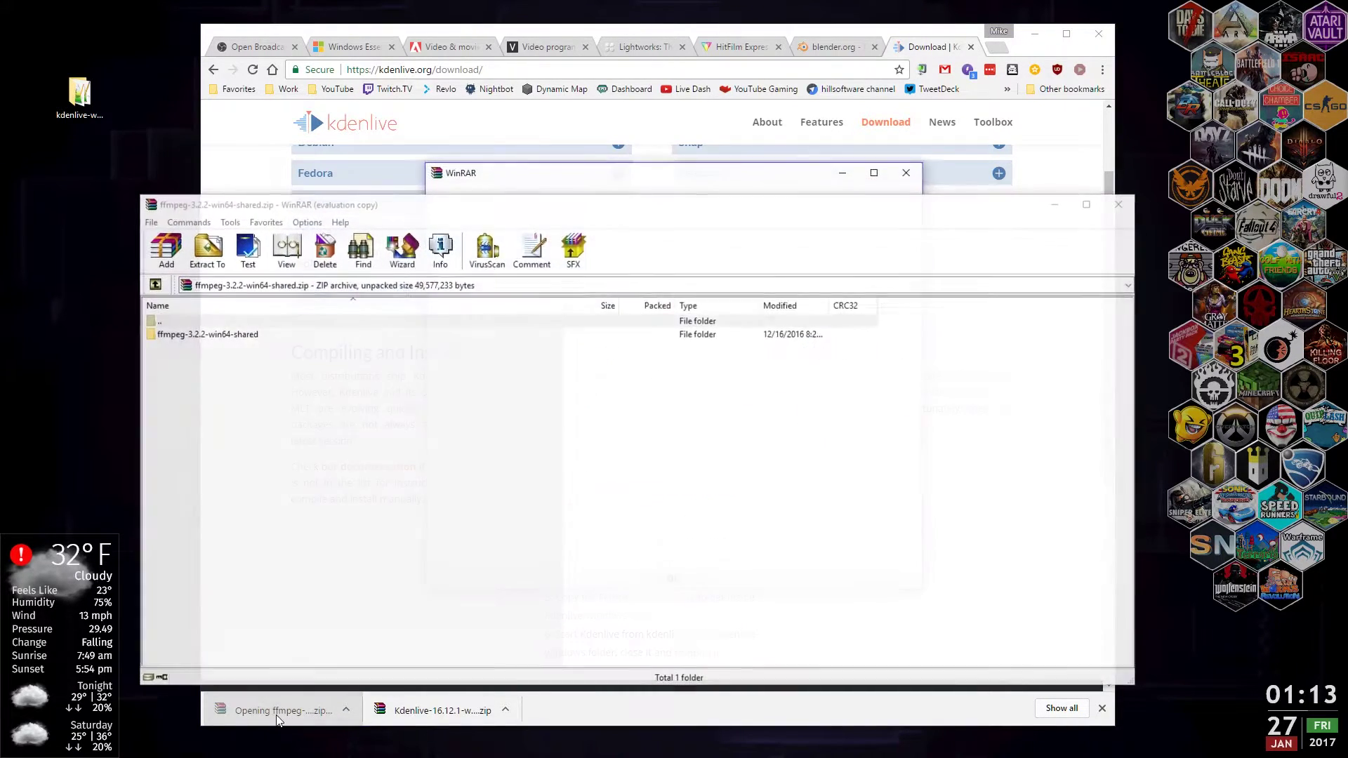
pyautogui.click(672, 579)
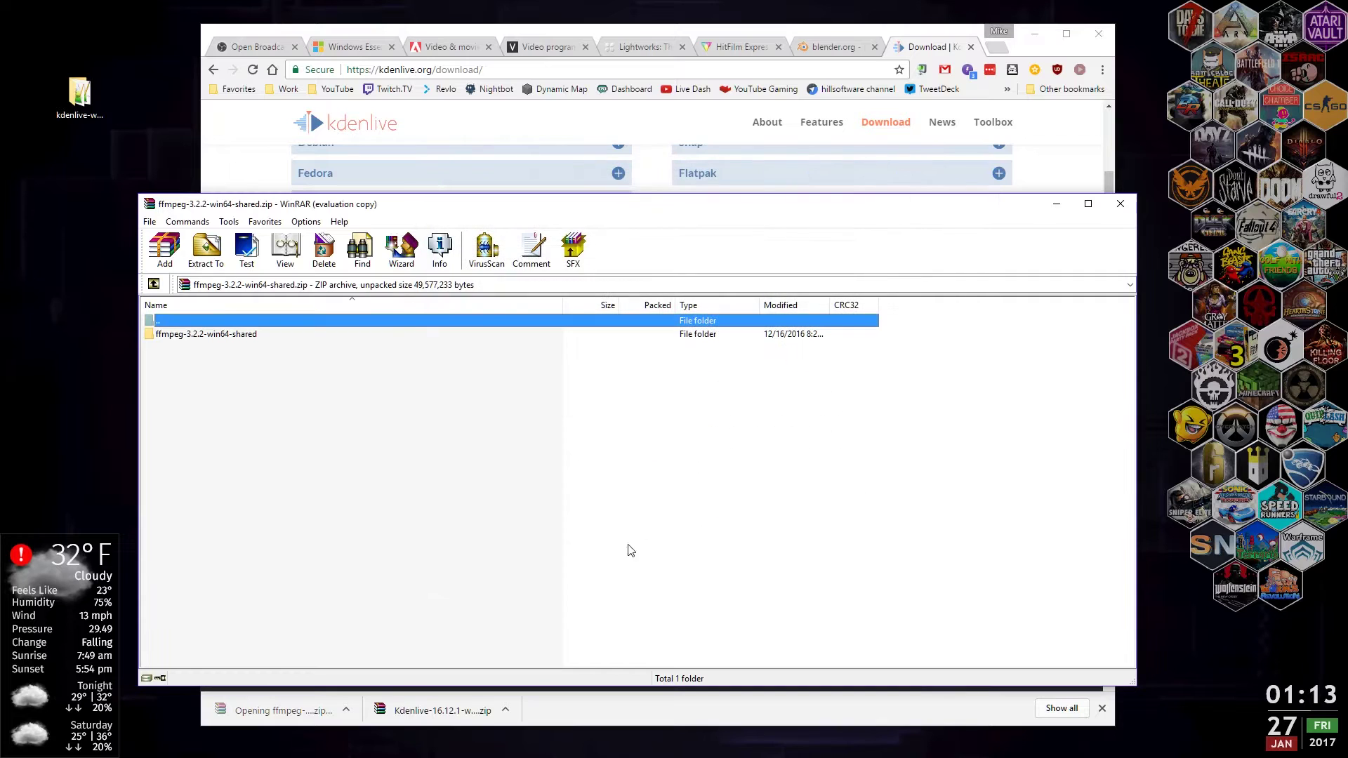
pyautogui.click(679, 714)
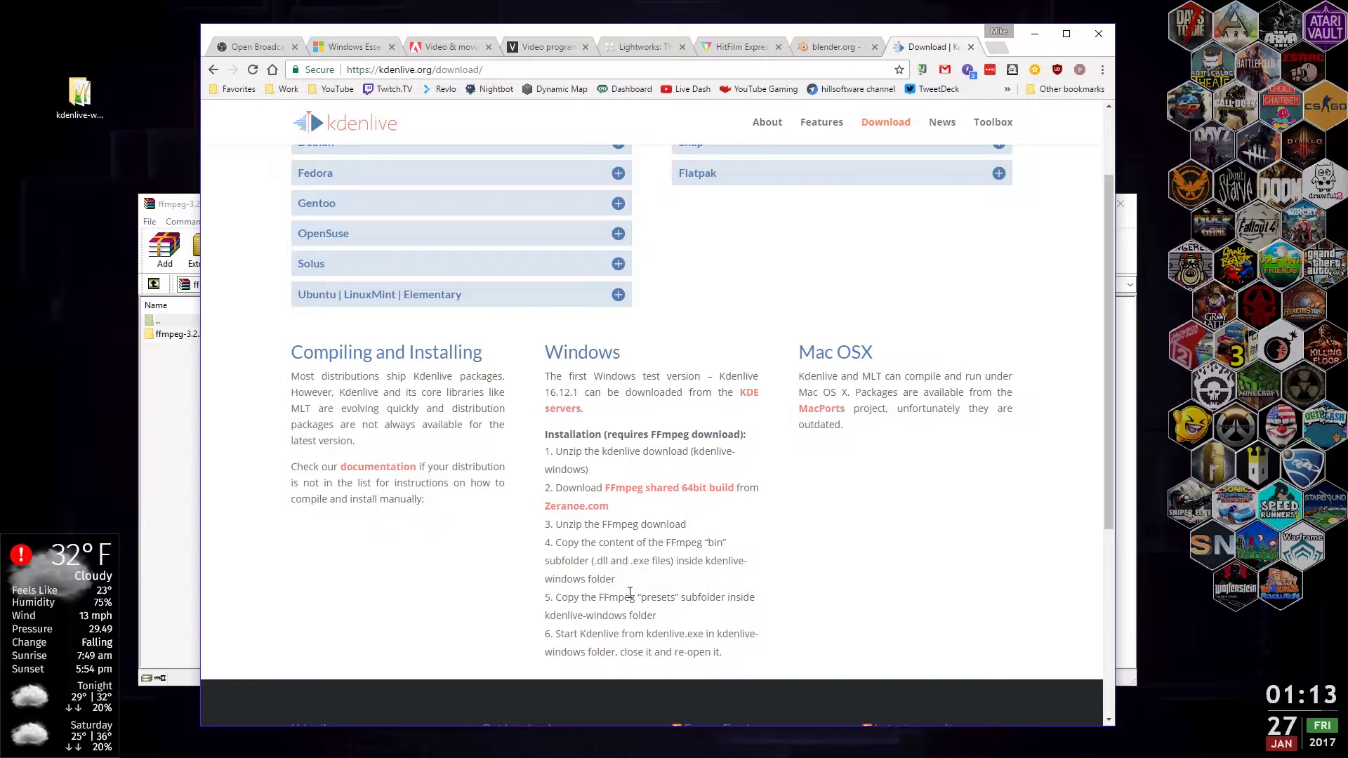
pyautogui.click(156, 464)
pyautogui.moveTo(199, 337); pyautogui.dragTo(67, 249)
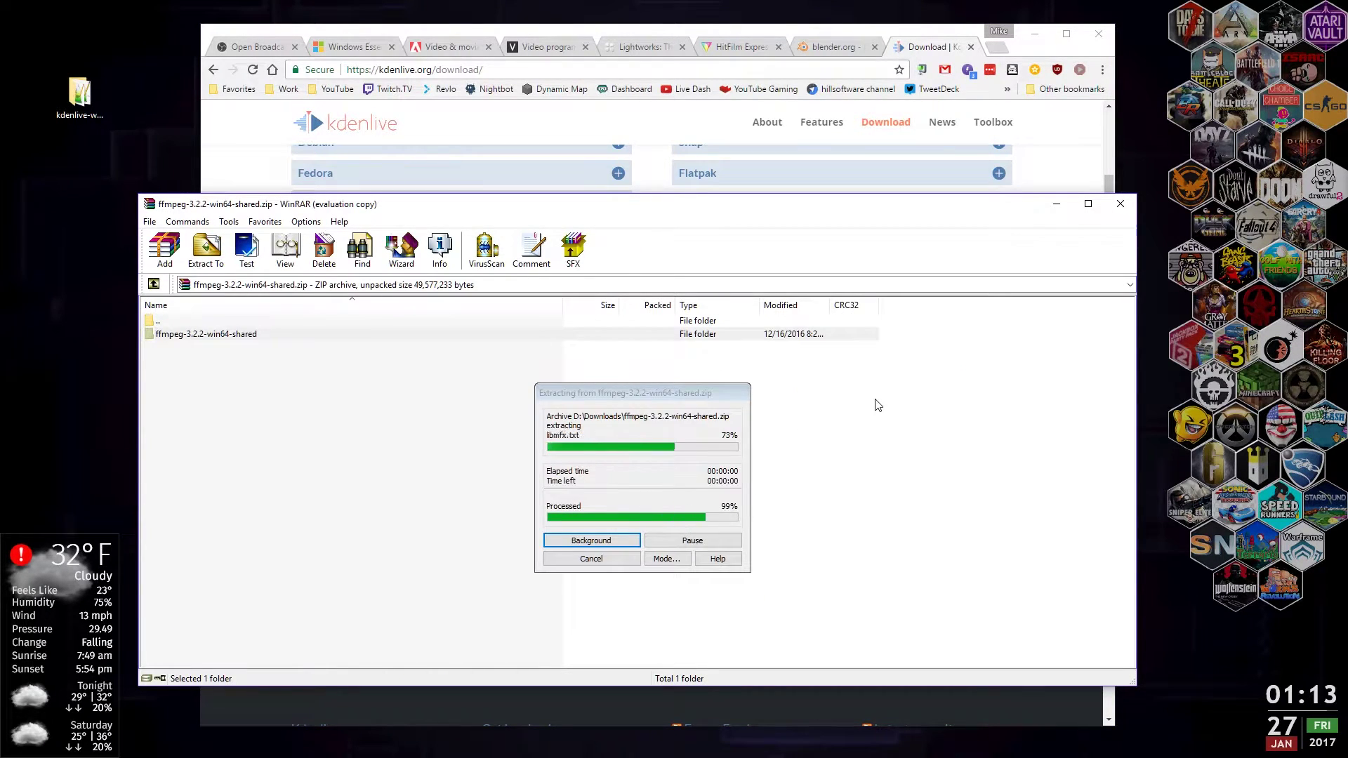
pyautogui.click(1115, 209)
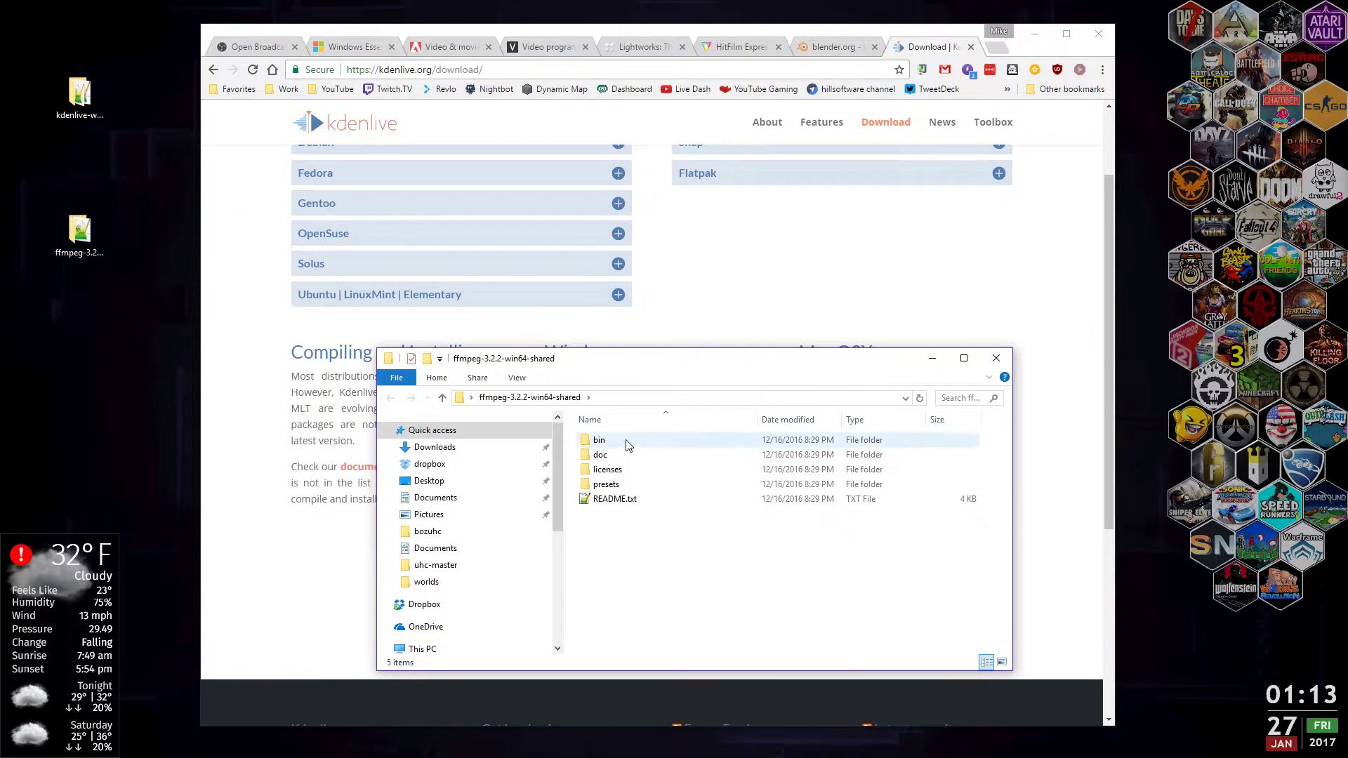
# Step: Move all files from the FFmpeg bin subfolder into the kdenlive-windows folder on the desktop
pyautogui.doubleClick(602, 438)
pyautogui.moveTo(701, 629); pyautogui.dragTo(81, 104)
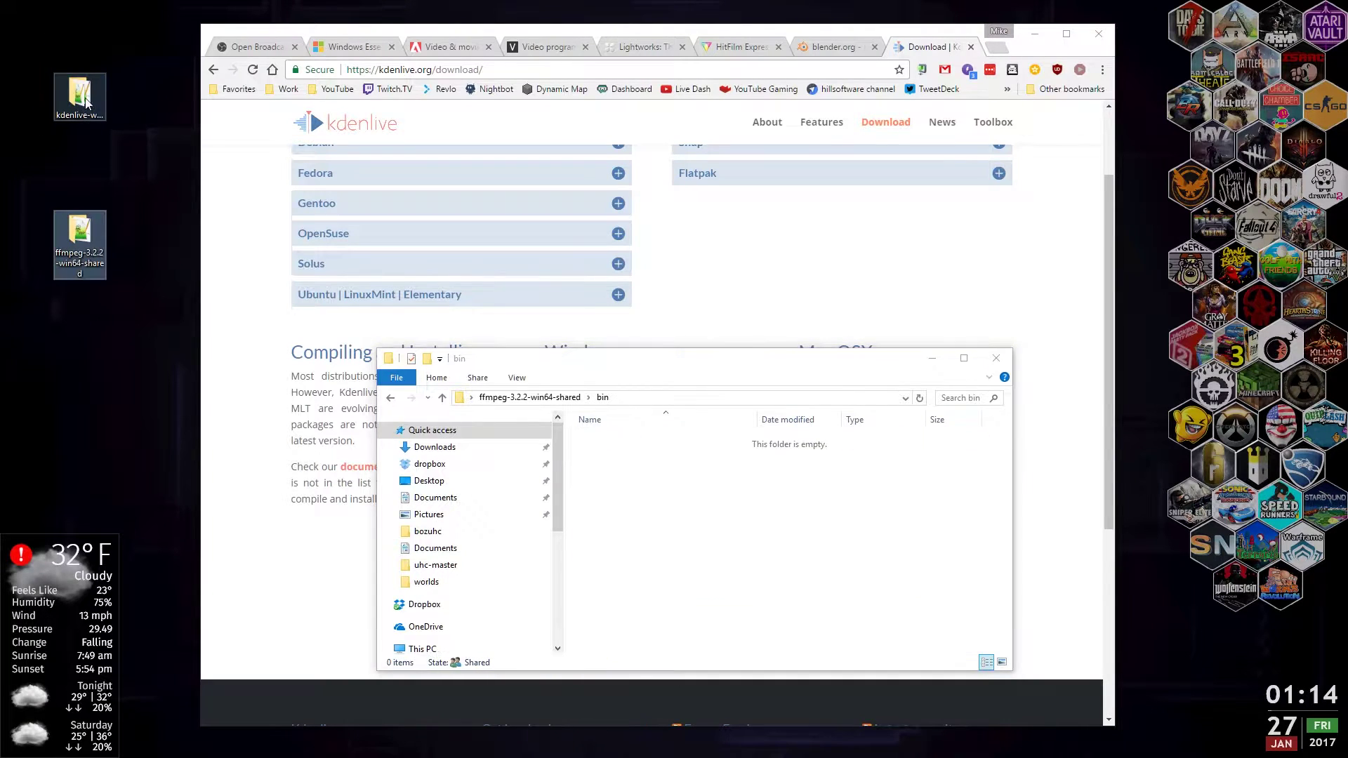
pyautogui.moveTo(664, 367); pyautogui.dragTo(831, 418)
# Step: Check the remaining installation instructions and move the FFmpeg presets subfolder into the kdenlive-windows folder
pyautogui.click(811, 311)
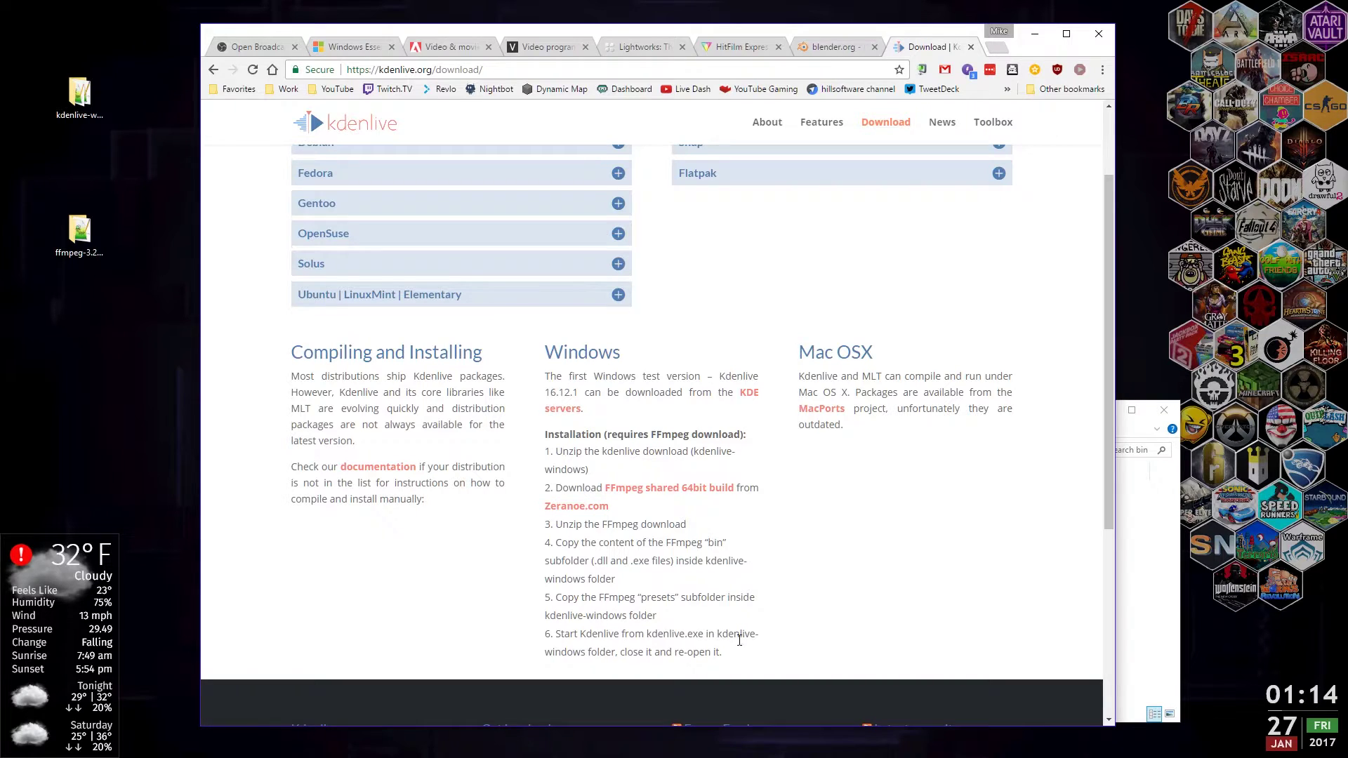
pyautogui.click(1163, 628)
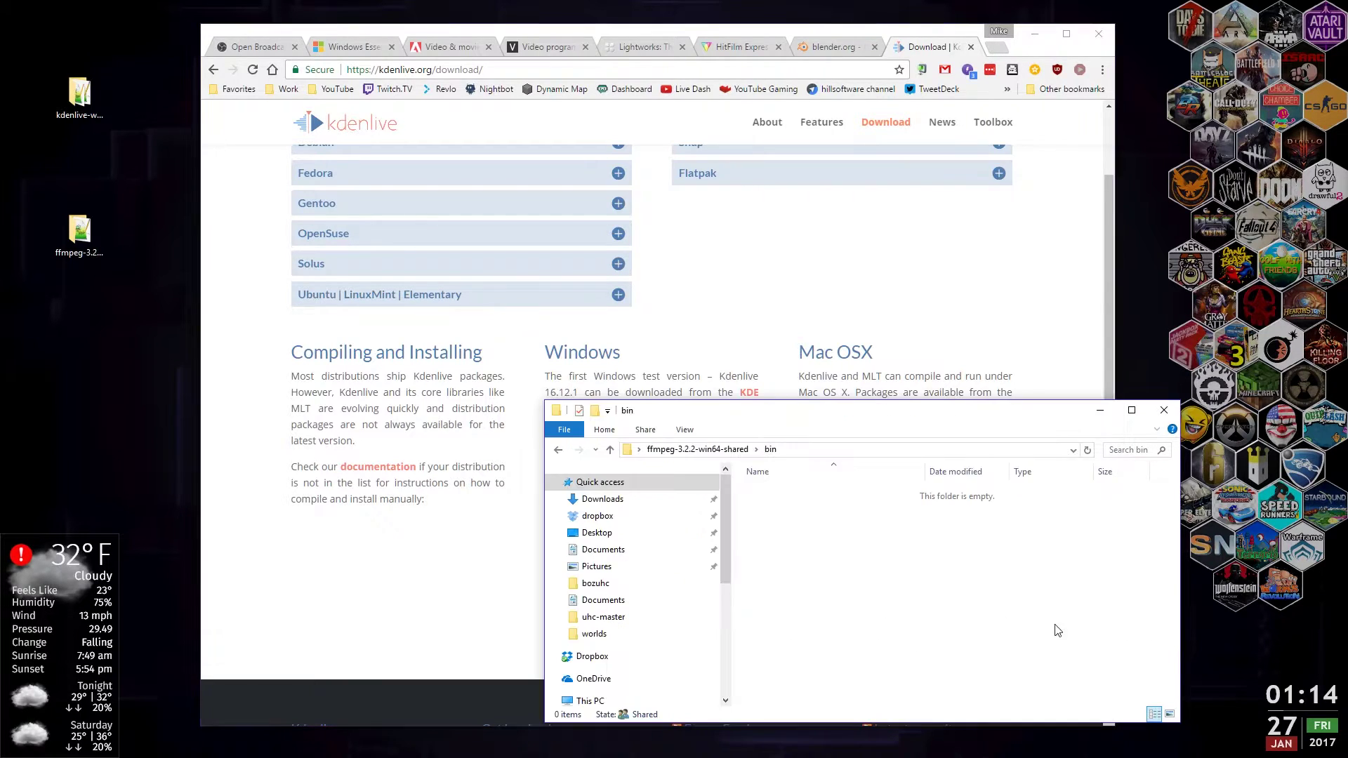
pyautogui.click(716, 453)
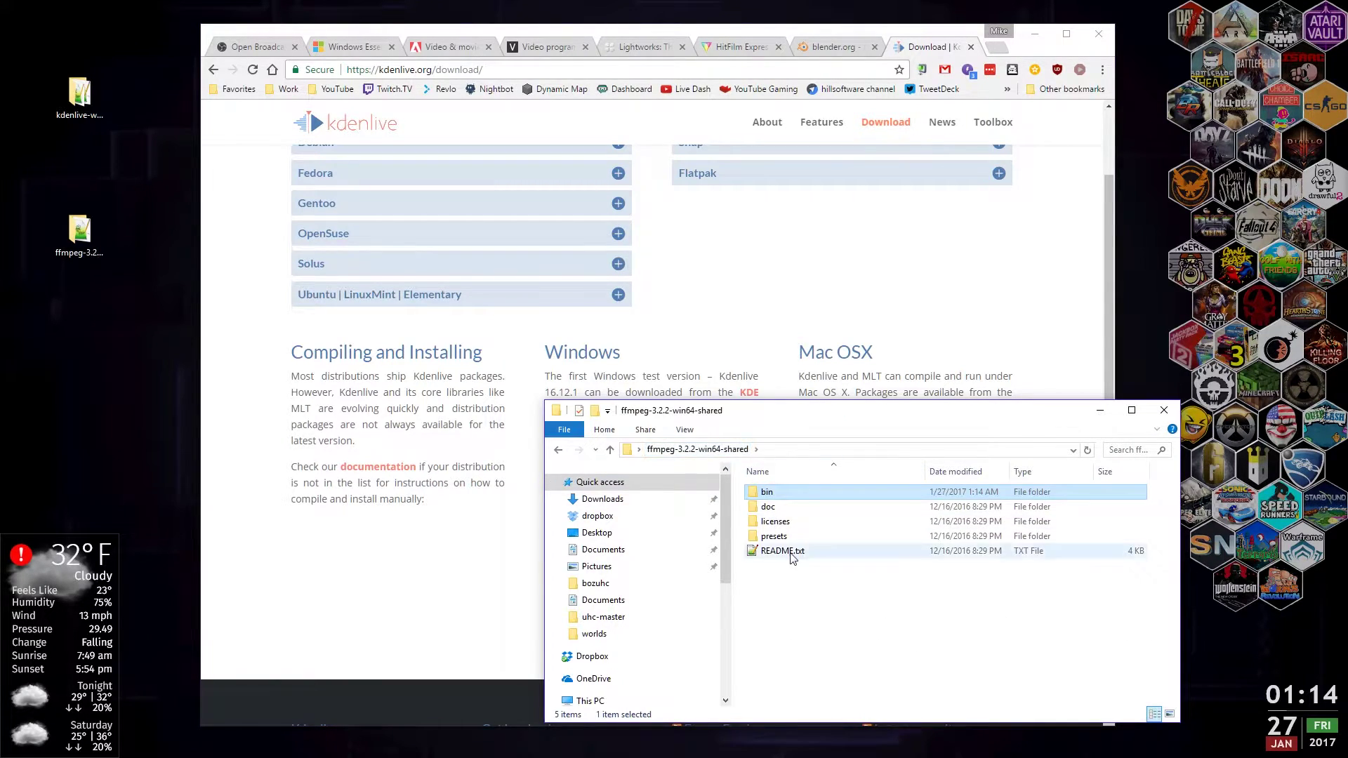
pyautogui.moveTo(777, 539); pyautogui.dragTo(78, 102)
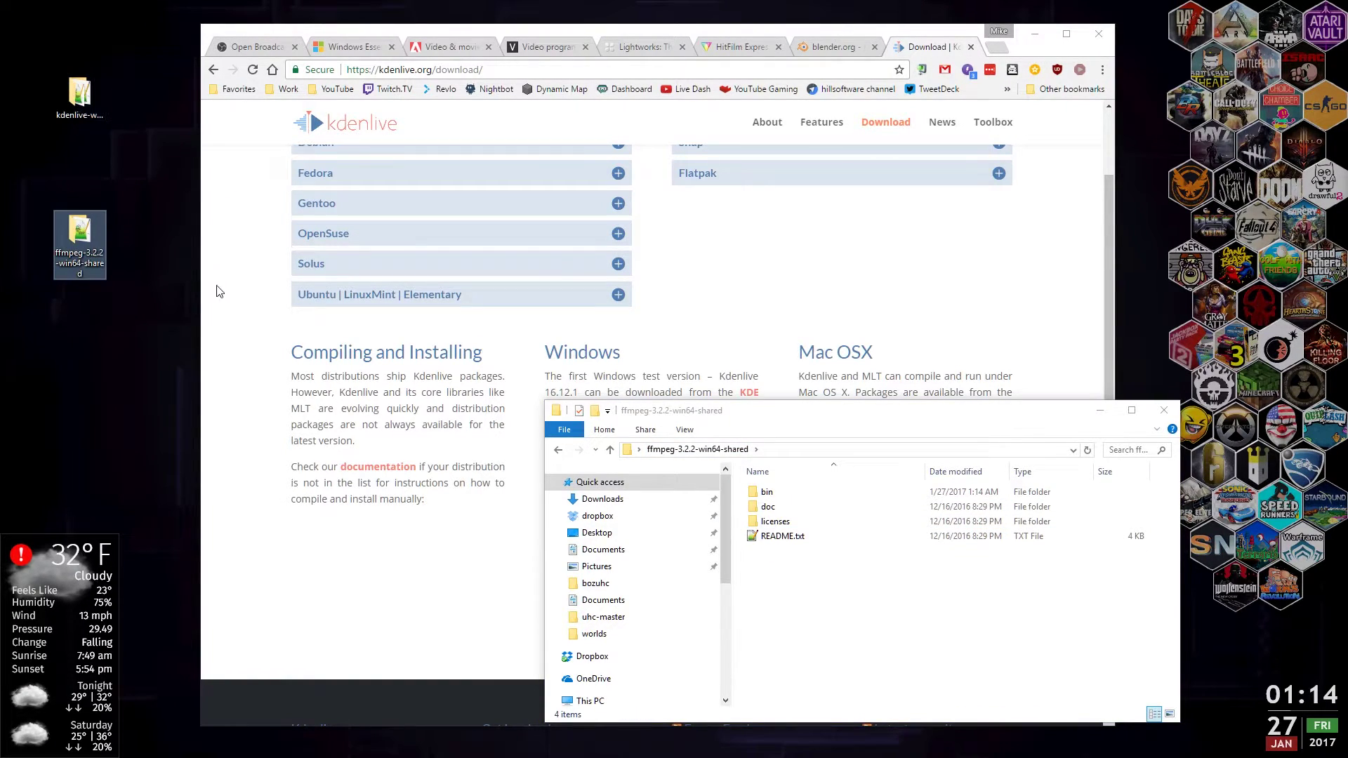
# Step: Close the FFmpeg folder window and delete the ffmpeg-3.2.2-win64-shared folder from the desktop
pyautogui.click(1171, 415)
pyautogui.rightClick(88, 234)
pyautogui.click(145, 555)
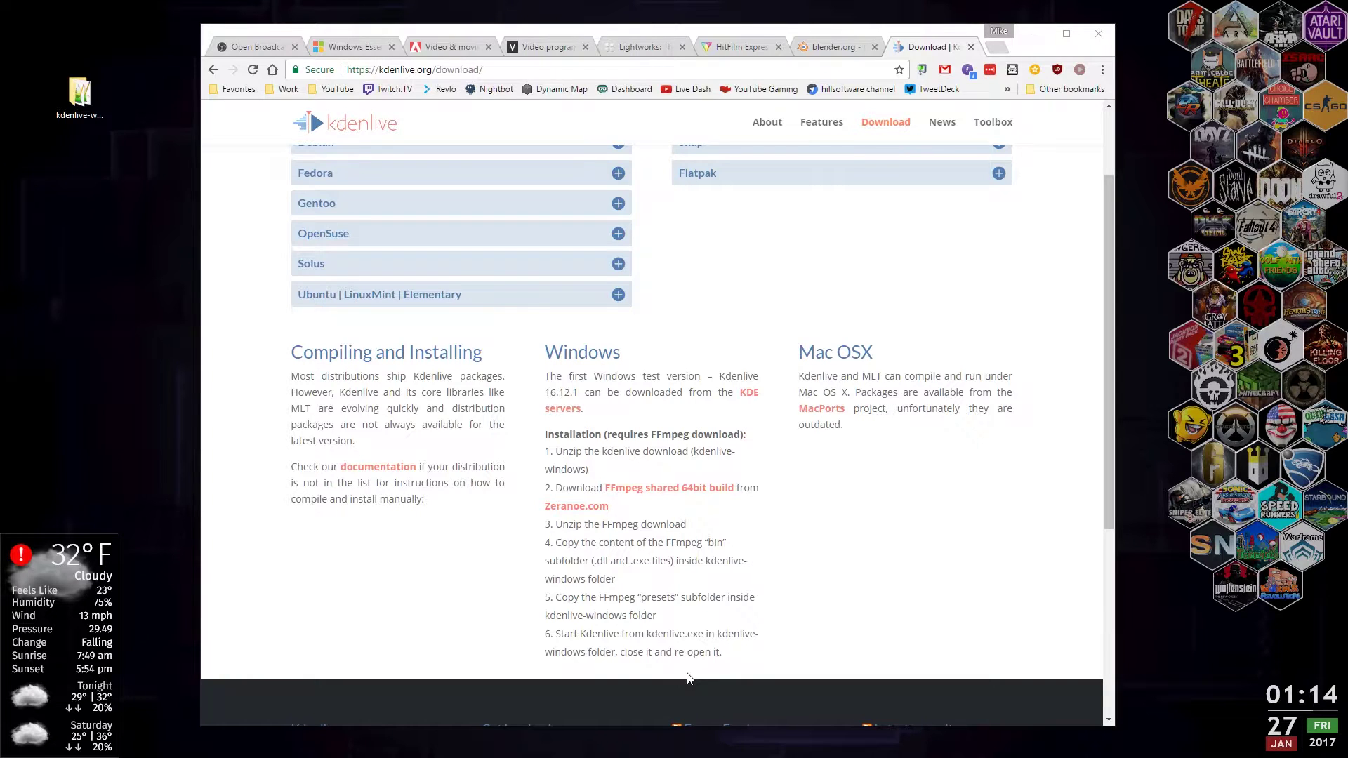
# Step: Create a desktop shortcut to kdenlive.exe from the kdenlive-windows folder
pyautogui.doubleClick(79, 102)
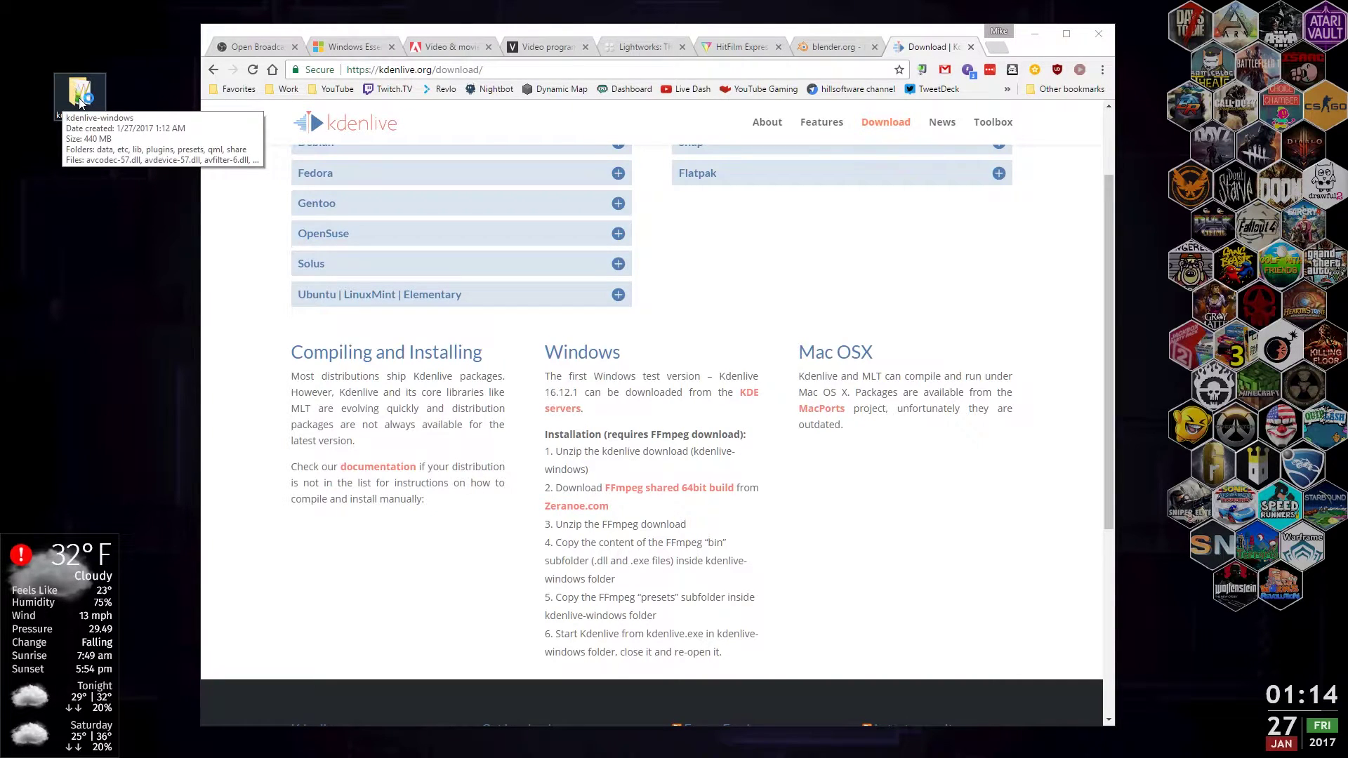
pyautogui.scroll(-6, 866, 622)
pyautogui.scroll(-7, 867, 622)
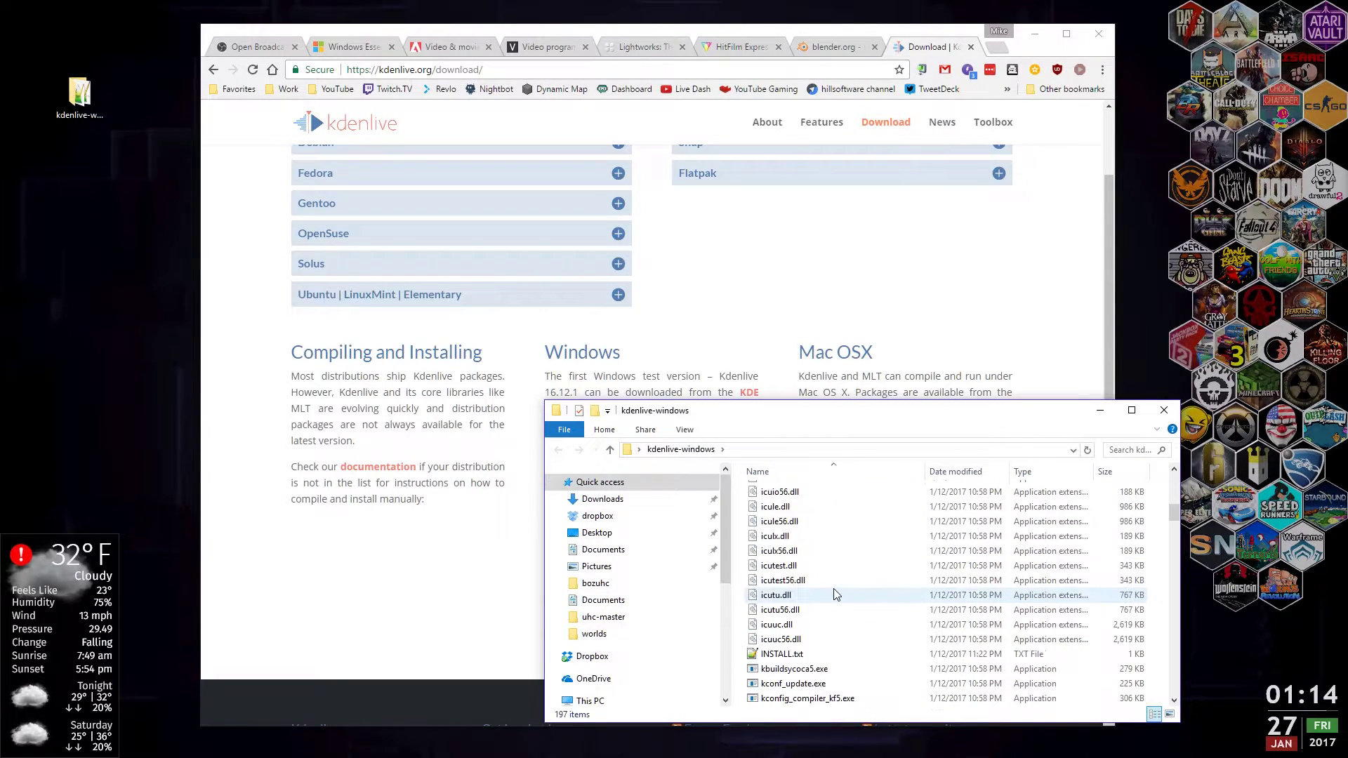
pyautogui.click(783, 611)
pyautogui.rightClick(784, 610)
pyautogui.click(816, 515)
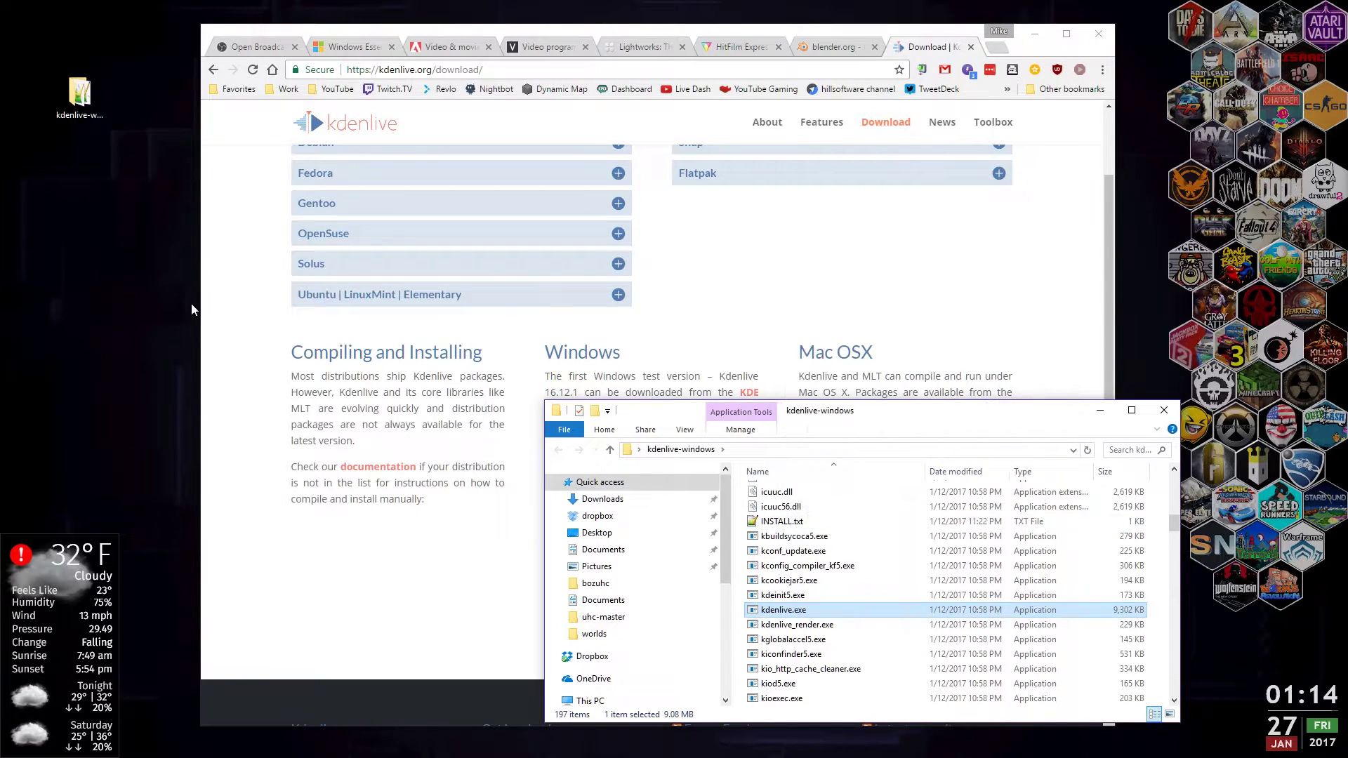
pyautogui.rightClick(74, 163)
pyautogui.click(105, 236)
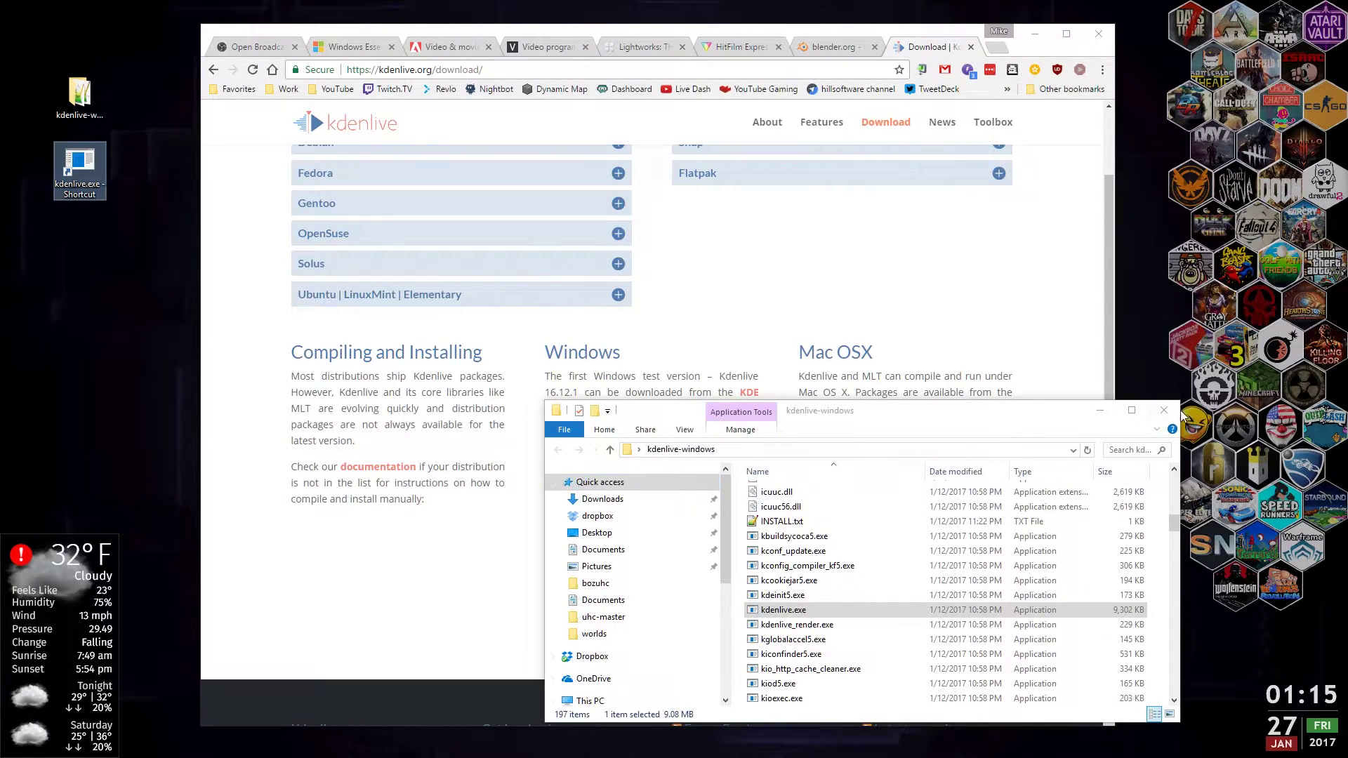
# Step: Look through the remaining files in the kdenlive-windows folder and close its window
pyautogui.scroll(-5, 842, 623)
pyautogui.scroll(-15, 843, 623)
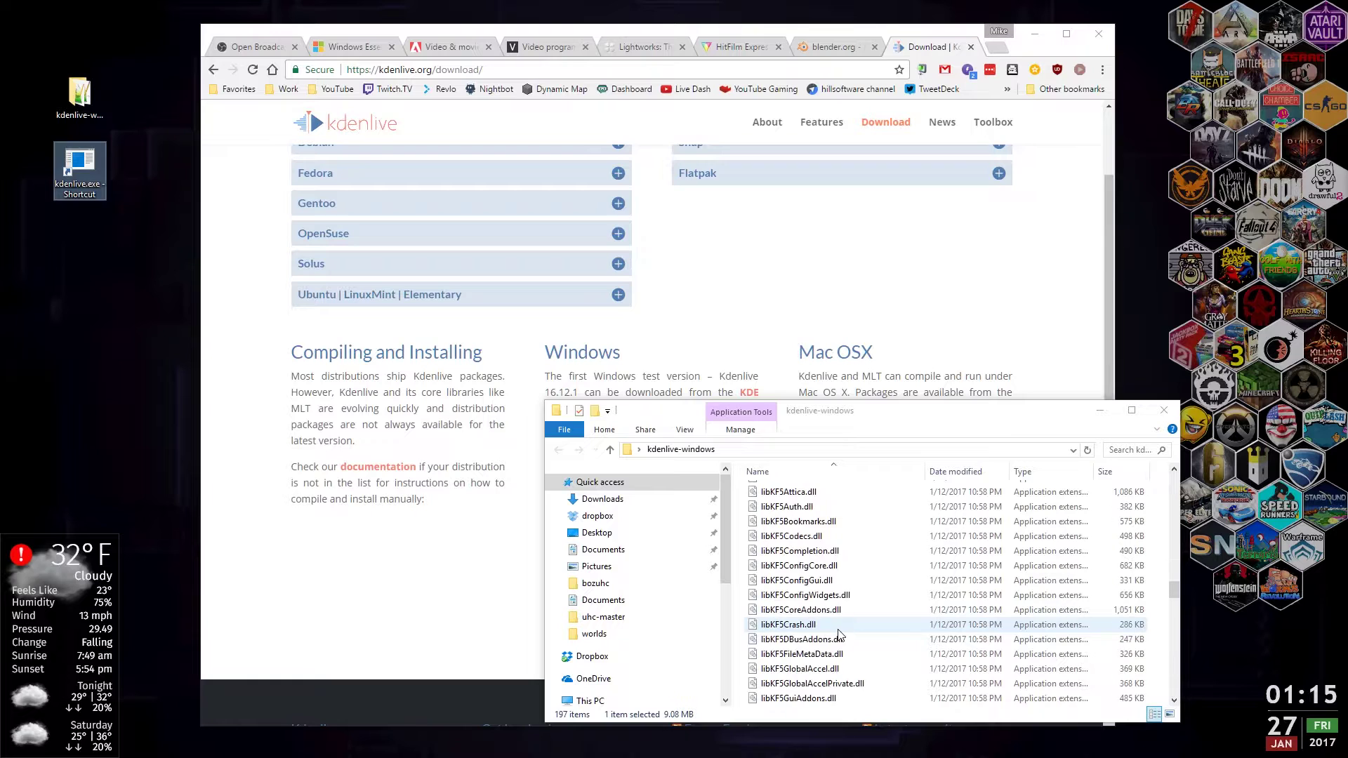
pyautogui.click(1174, 415)
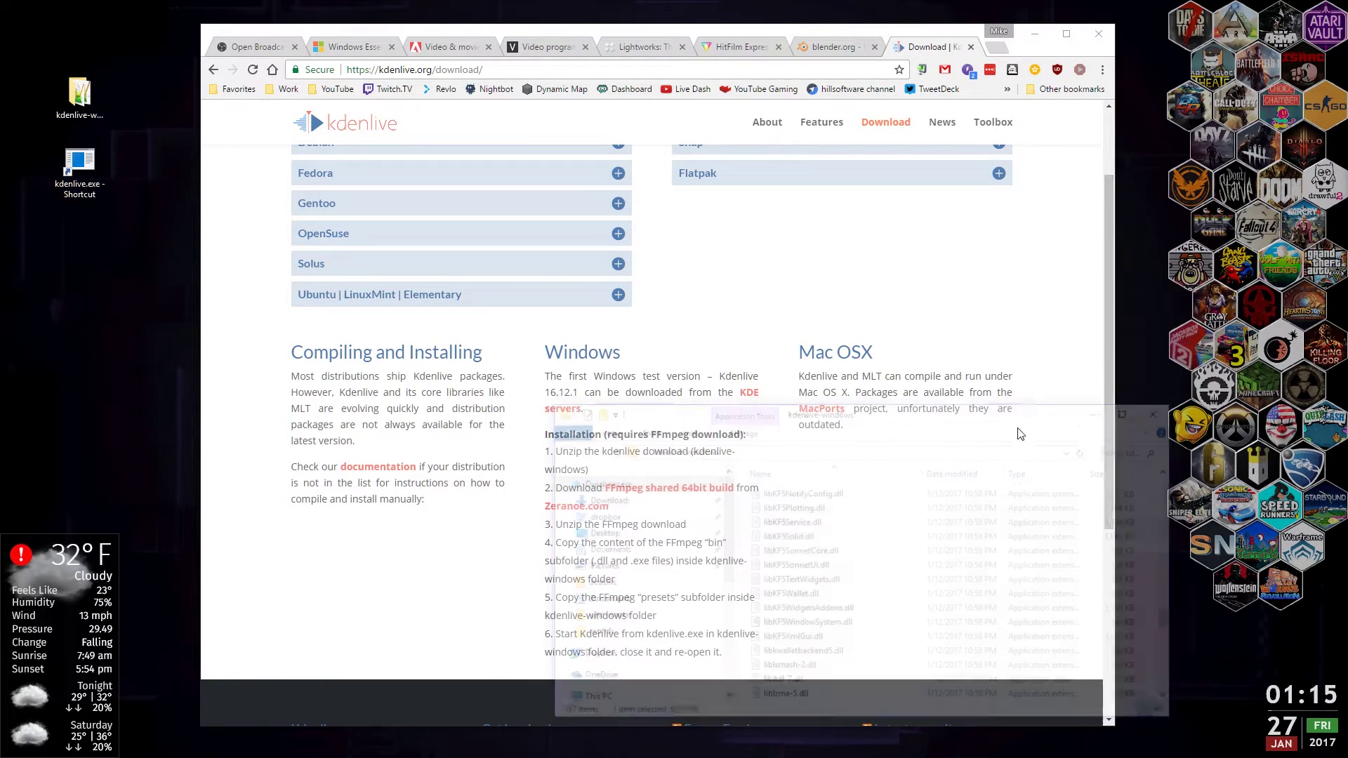
# Step: Start Kdenlive from its desktop shortcut, close it, and start it again as the installation instructions require
pyautogui.doubleClick(83, 182)
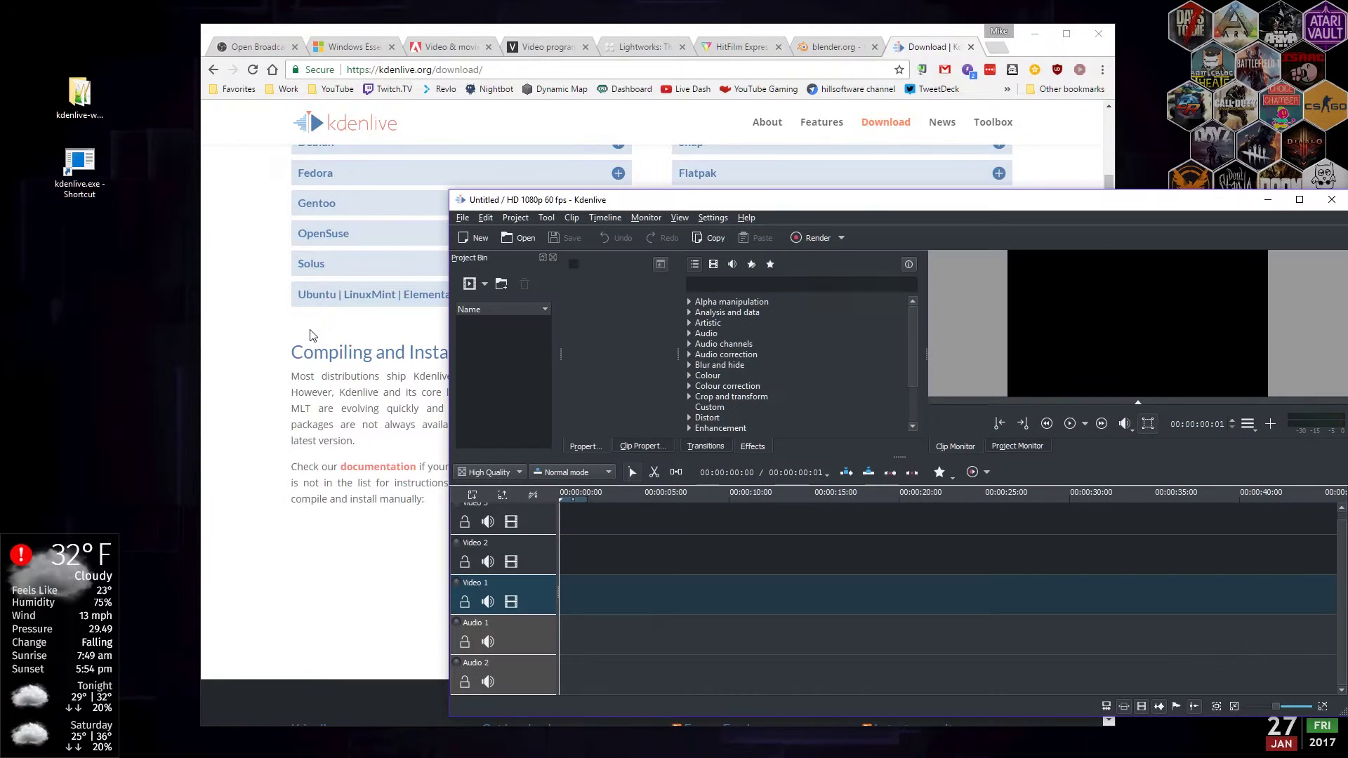
pyautogui.moveTo(906, 205); pyautogui.dragTo(708, 176)
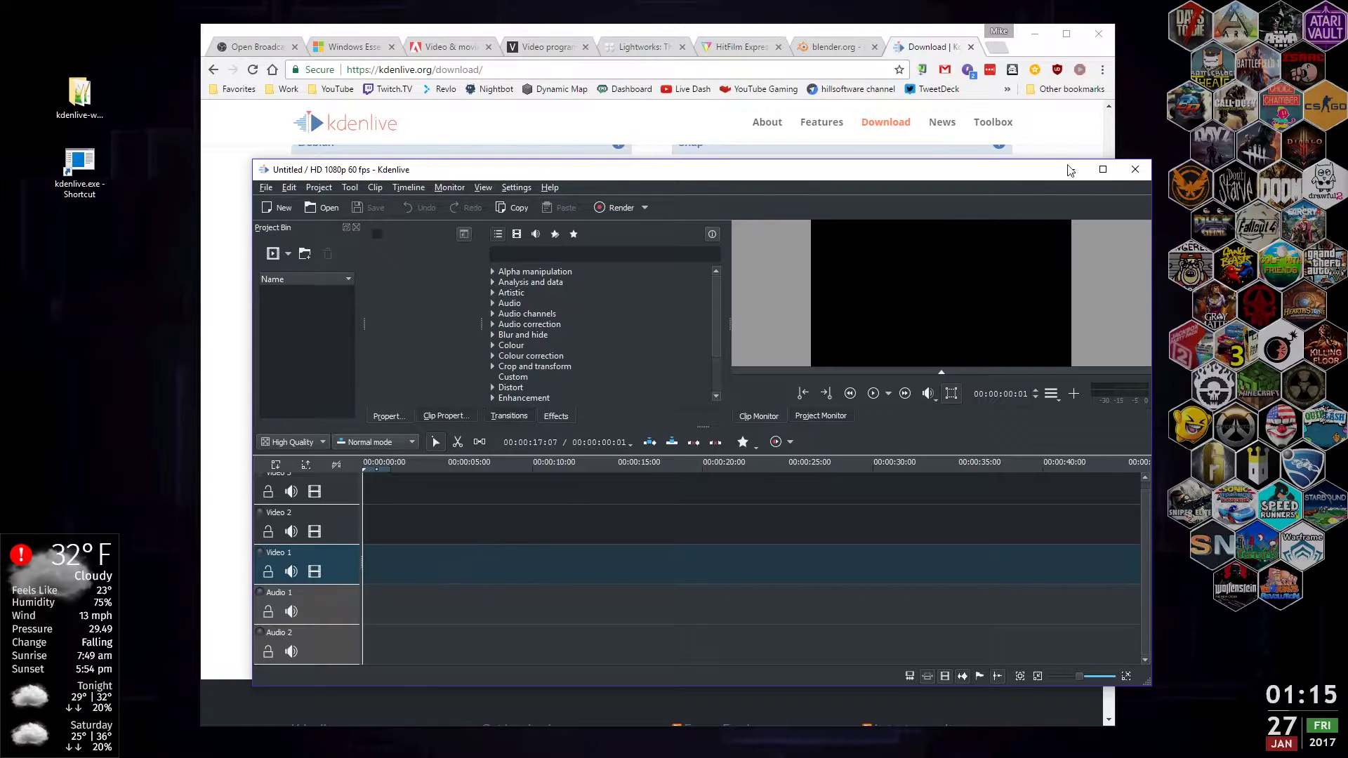
pyautogui.click(1131, 172)
pyautogui.doubleClick(72, 174)
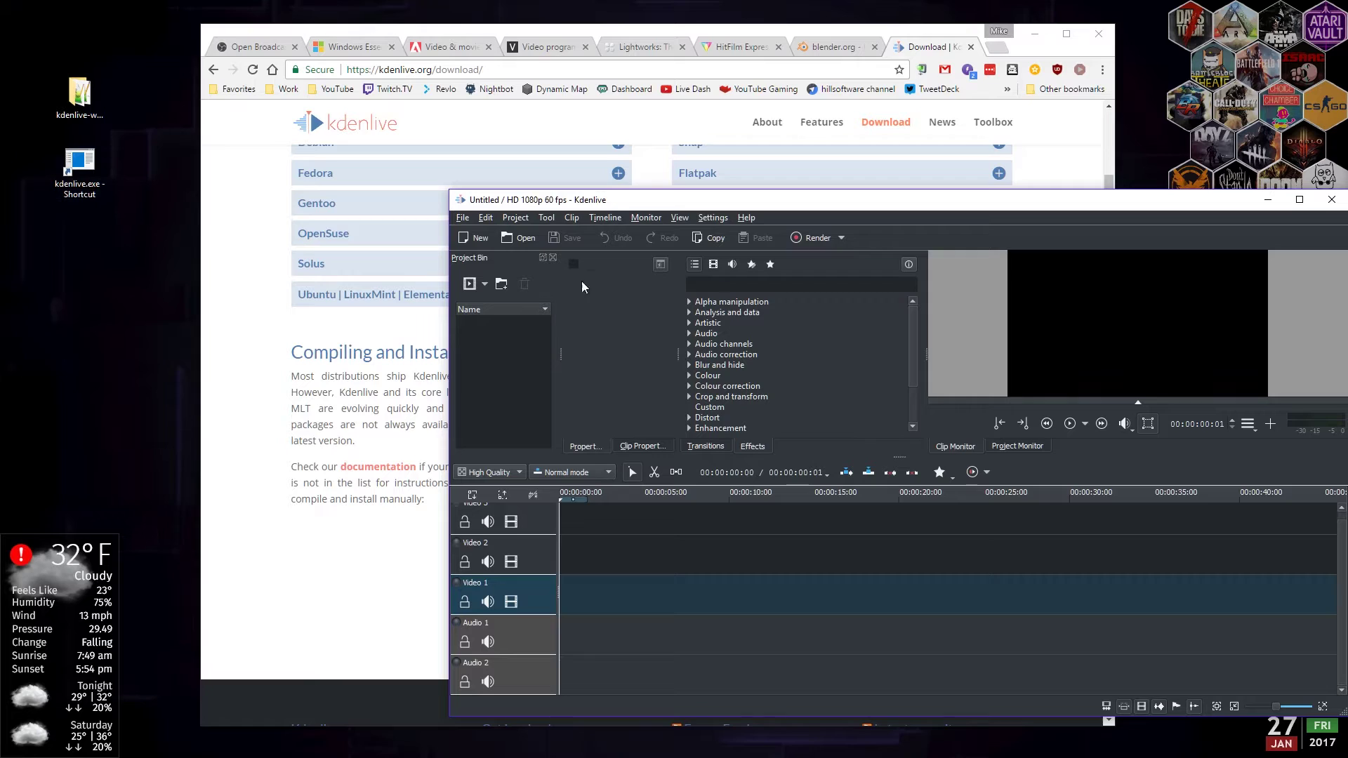
# Step: Clear the browser window off the desktop and maximize the Kdenlive window
pyautogui.moveTo(695, 199); pyautogui.dragTo(576, 172)
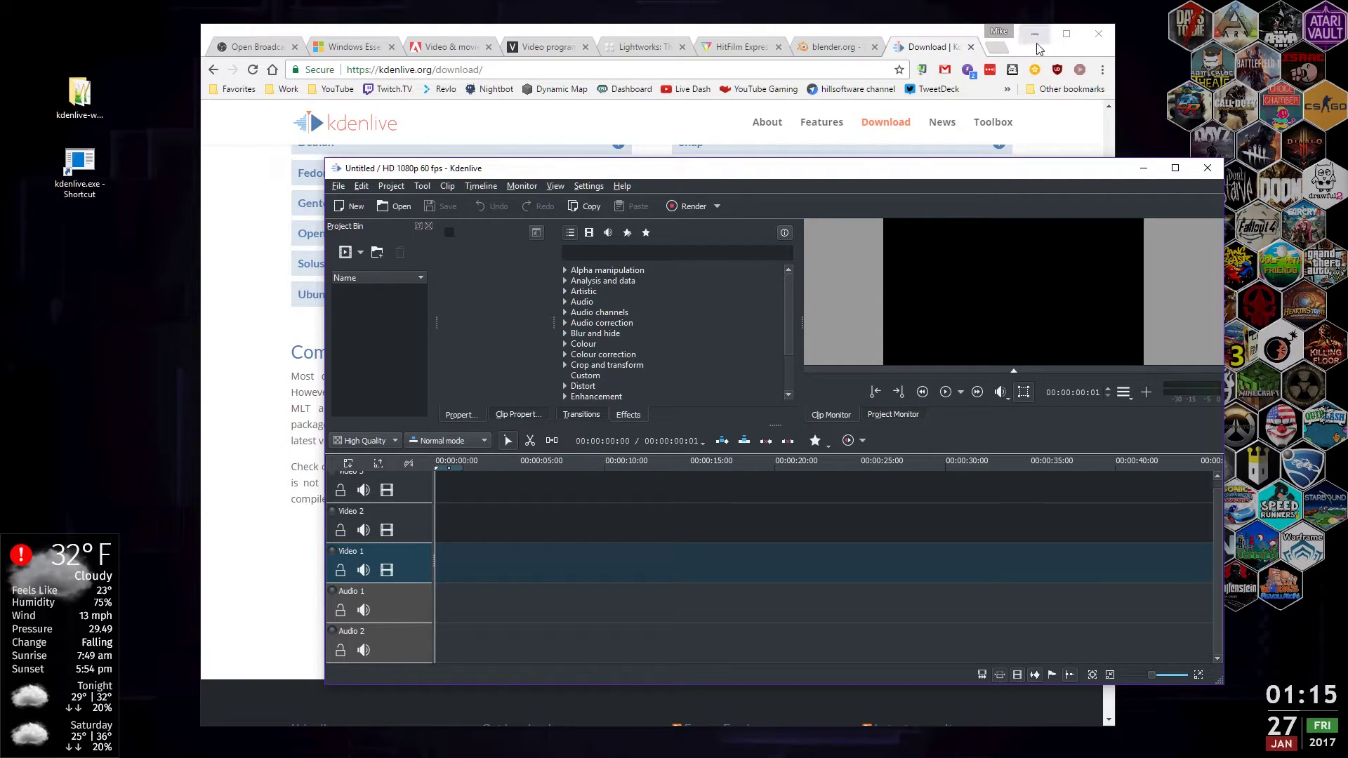
pyautogui.moveTo(953, 33); pyautogui.dragTo(0, 72)
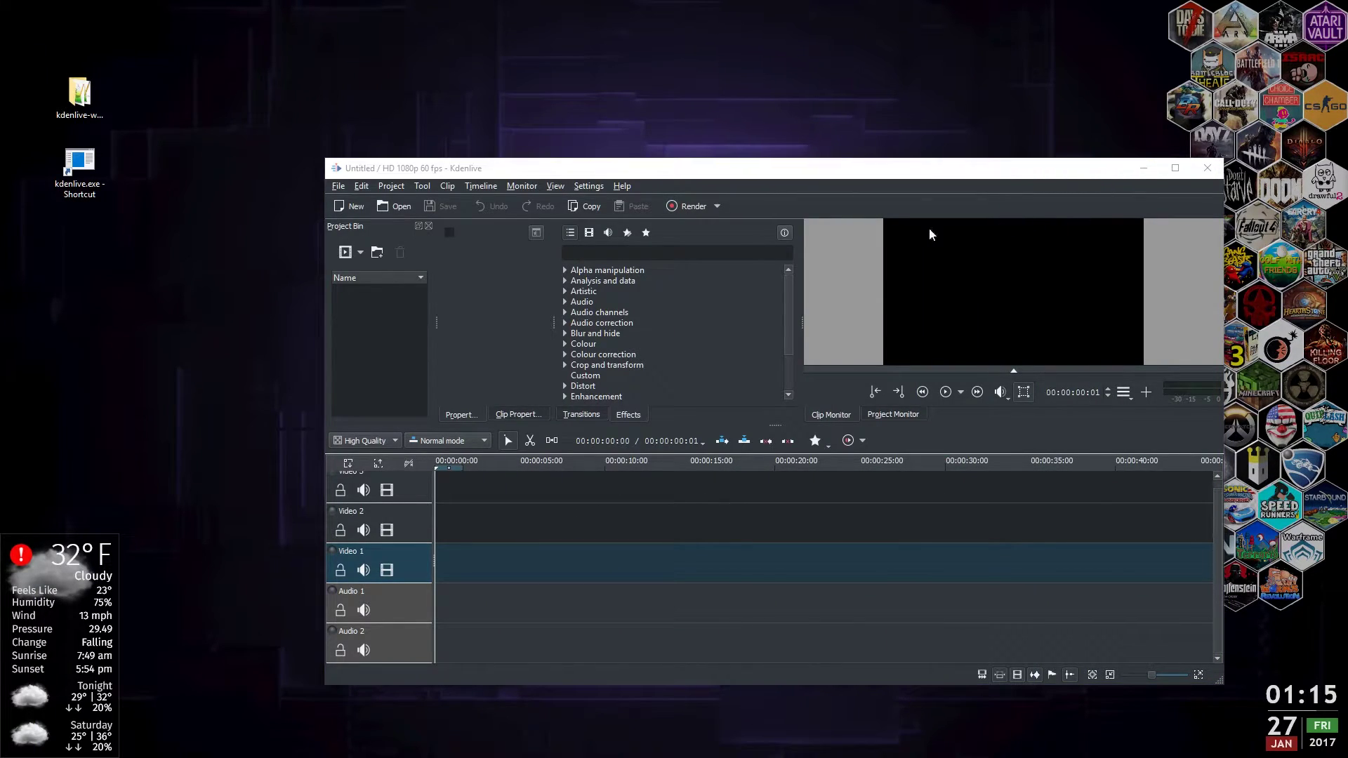
pyautogui.click(1170, 169)
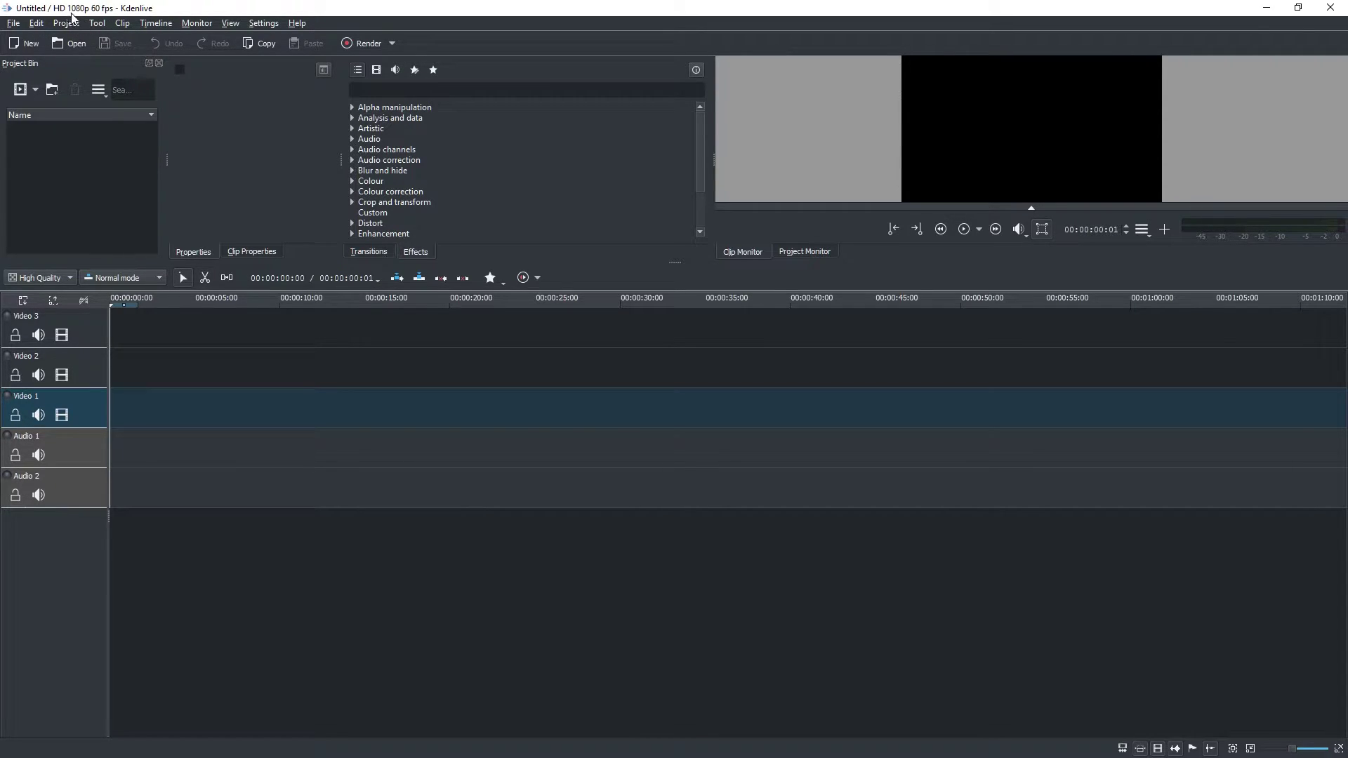
# Step: Check the resolution and frame rate in the project settings and accept them as they are
pyautogui.click(23, 28)
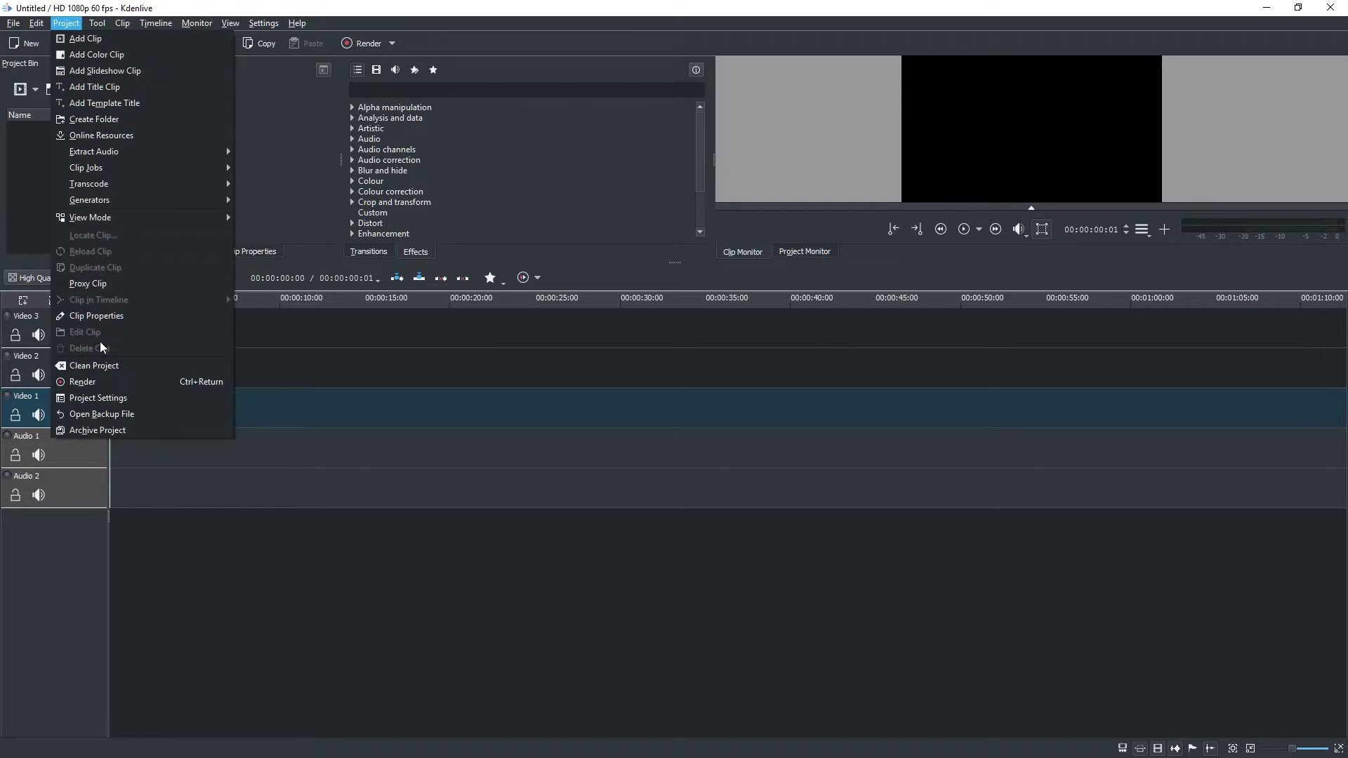
pyautogui.click(115, 399)
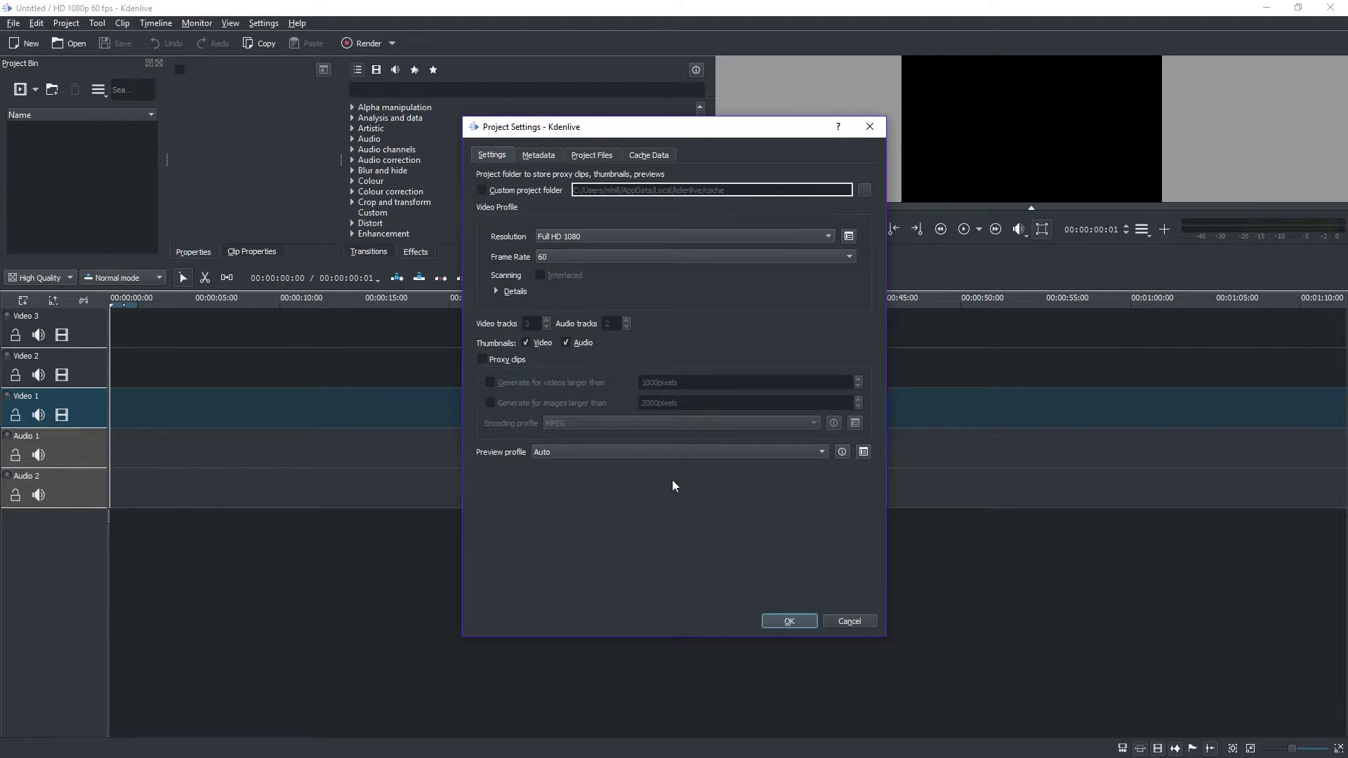
pyautogui.click(803, 623)
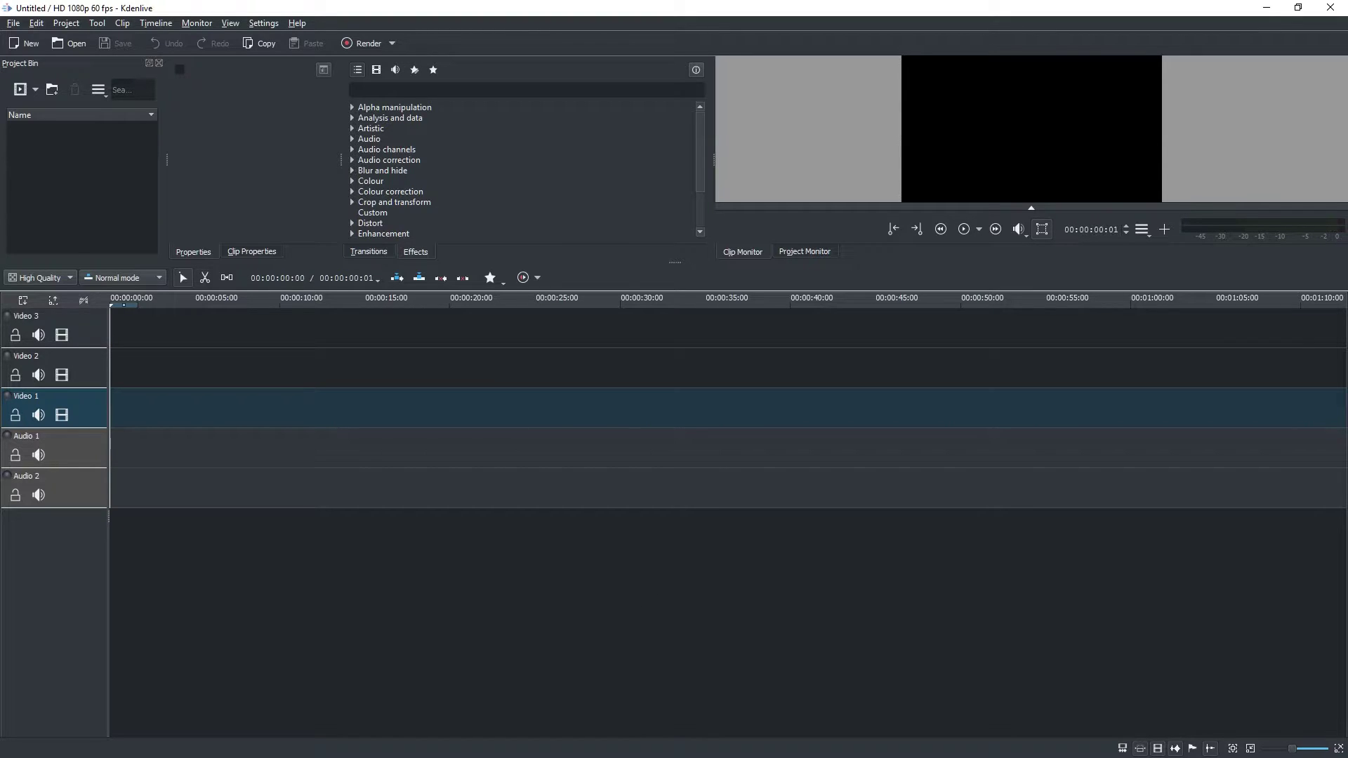
pyautogui.hotkey('alt', 'Tab')
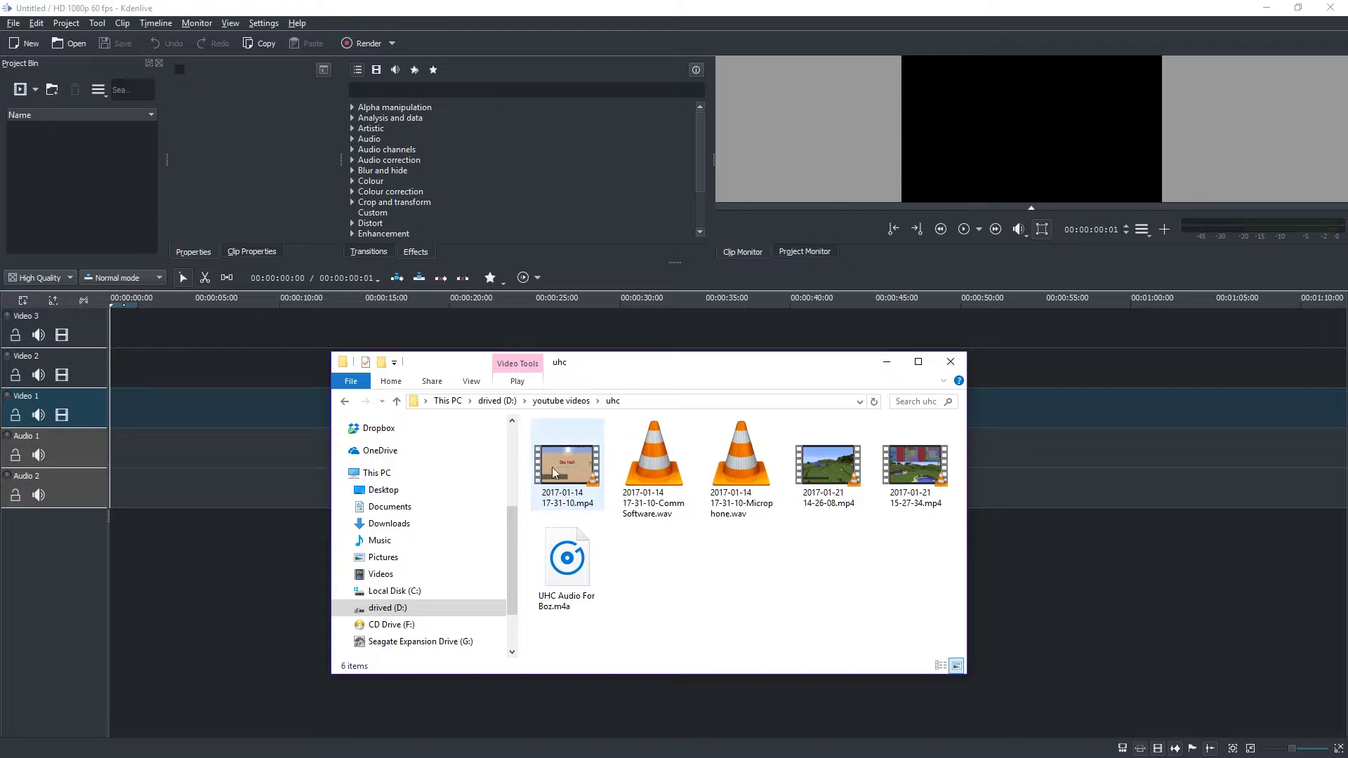
pyautogui.moveTo(580, 472); pyautogui.dragTo(94, 173)
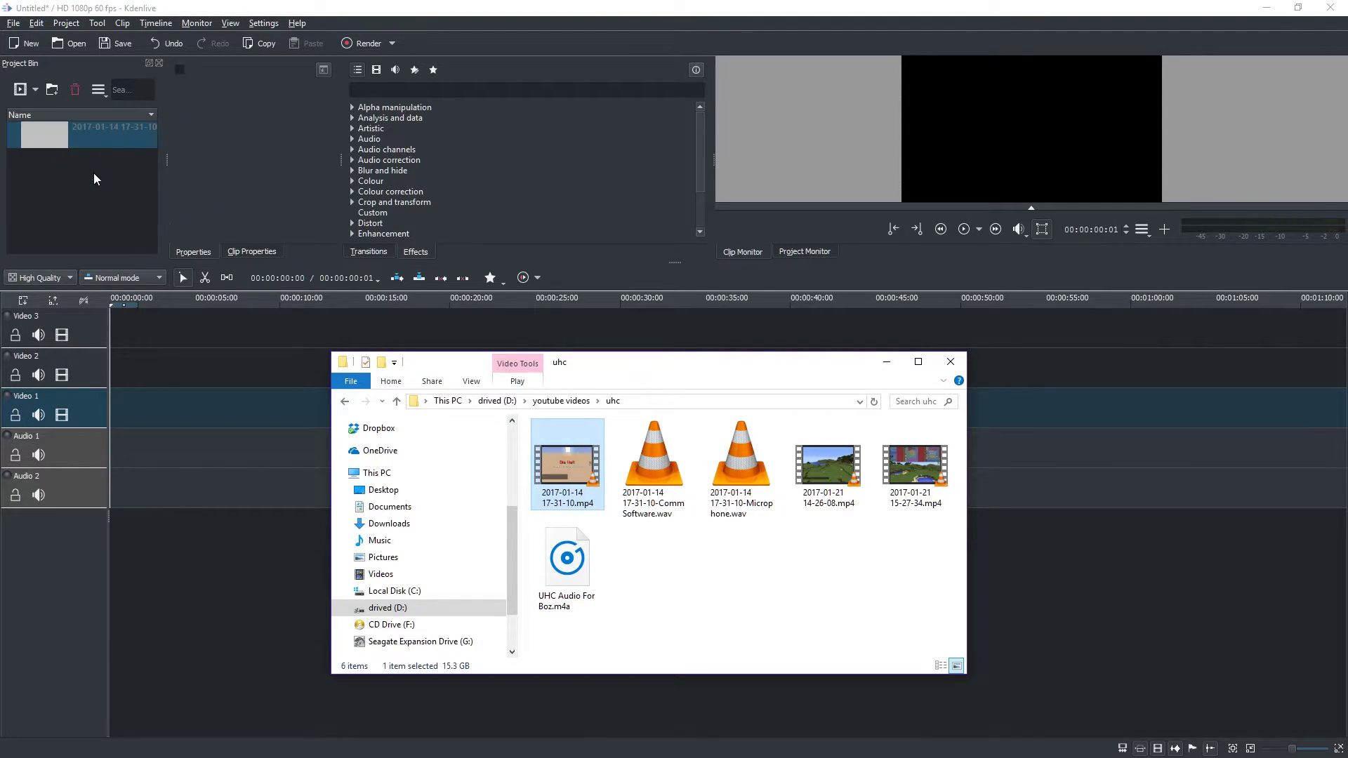
pyautogui.click(955, 363)
pyautogui.moveTo(52, 141); pyautogui.dragTo(112, 420)
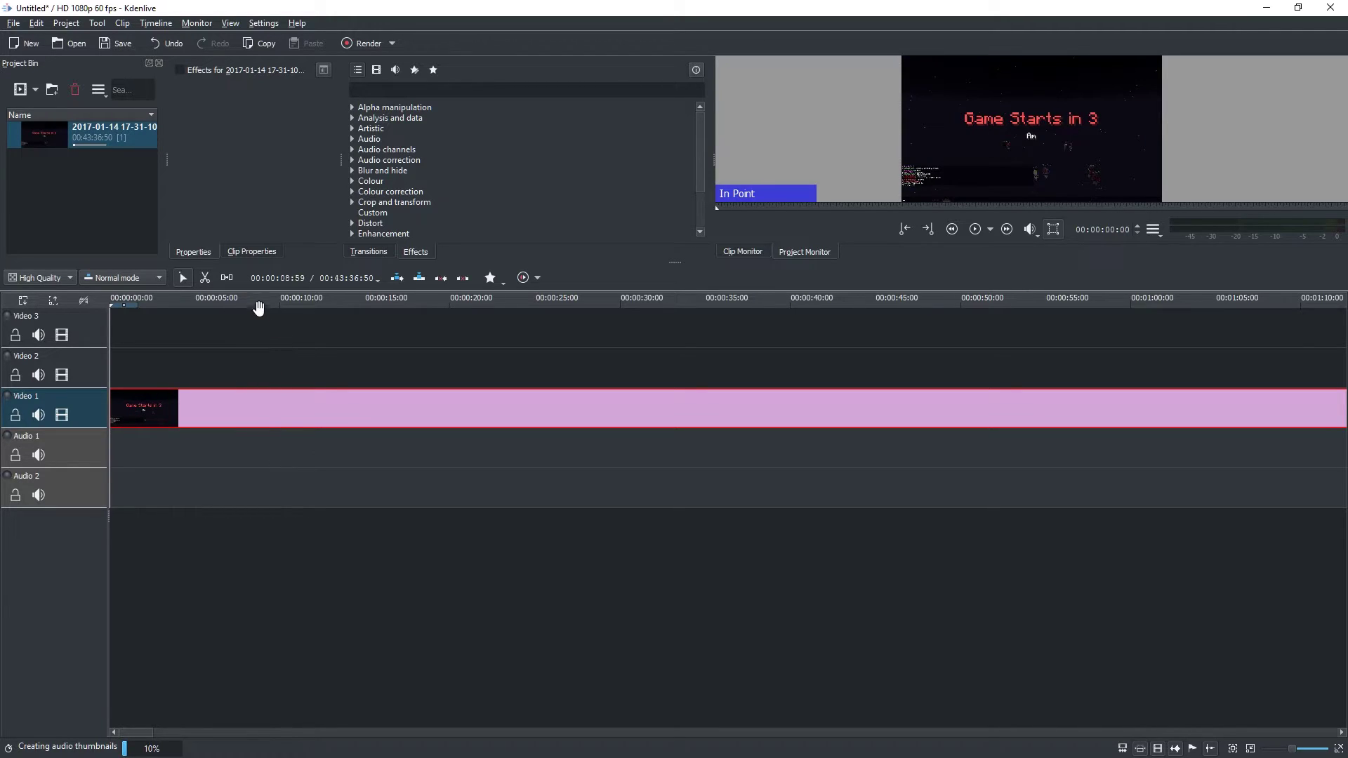
# Step: Preview the imported footage at several points within the first minute of the timeline
pyautogui.click(252, 304)
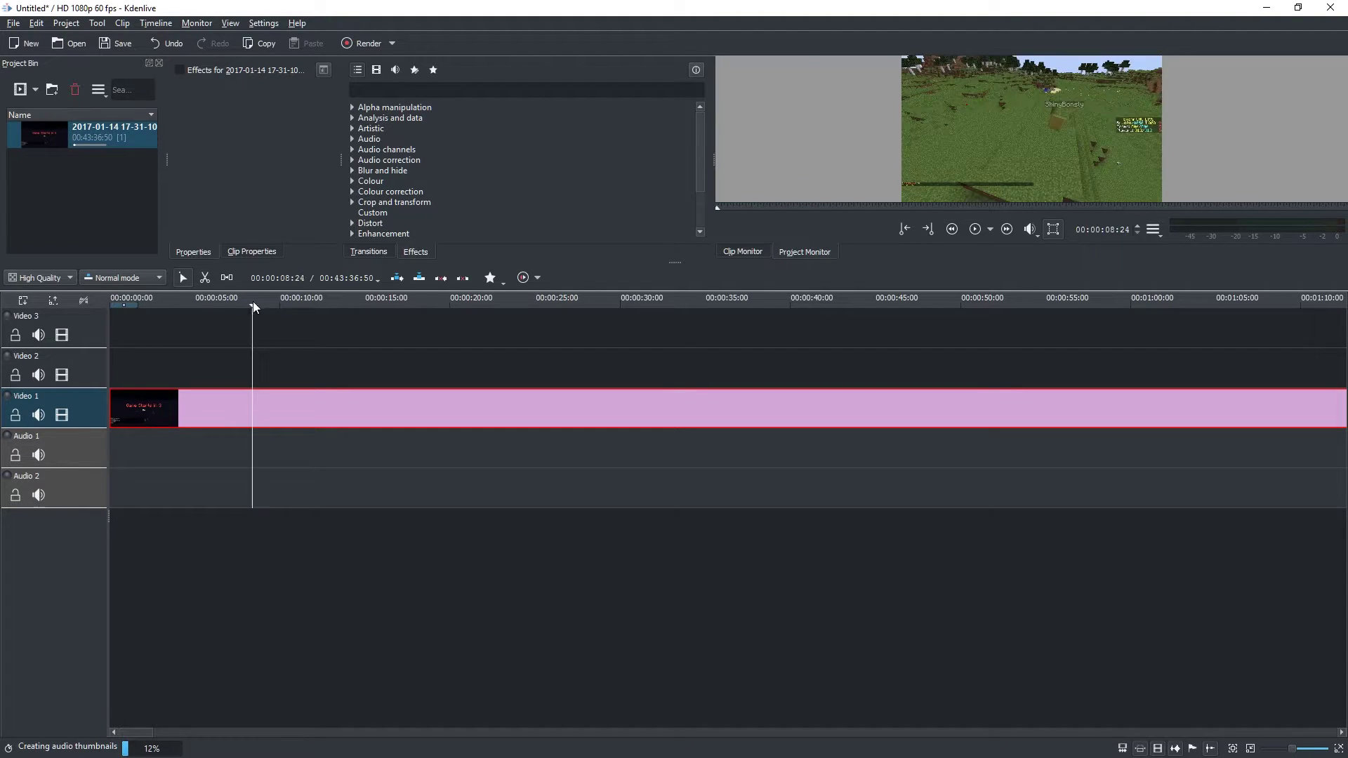
pyautogui.press('space')
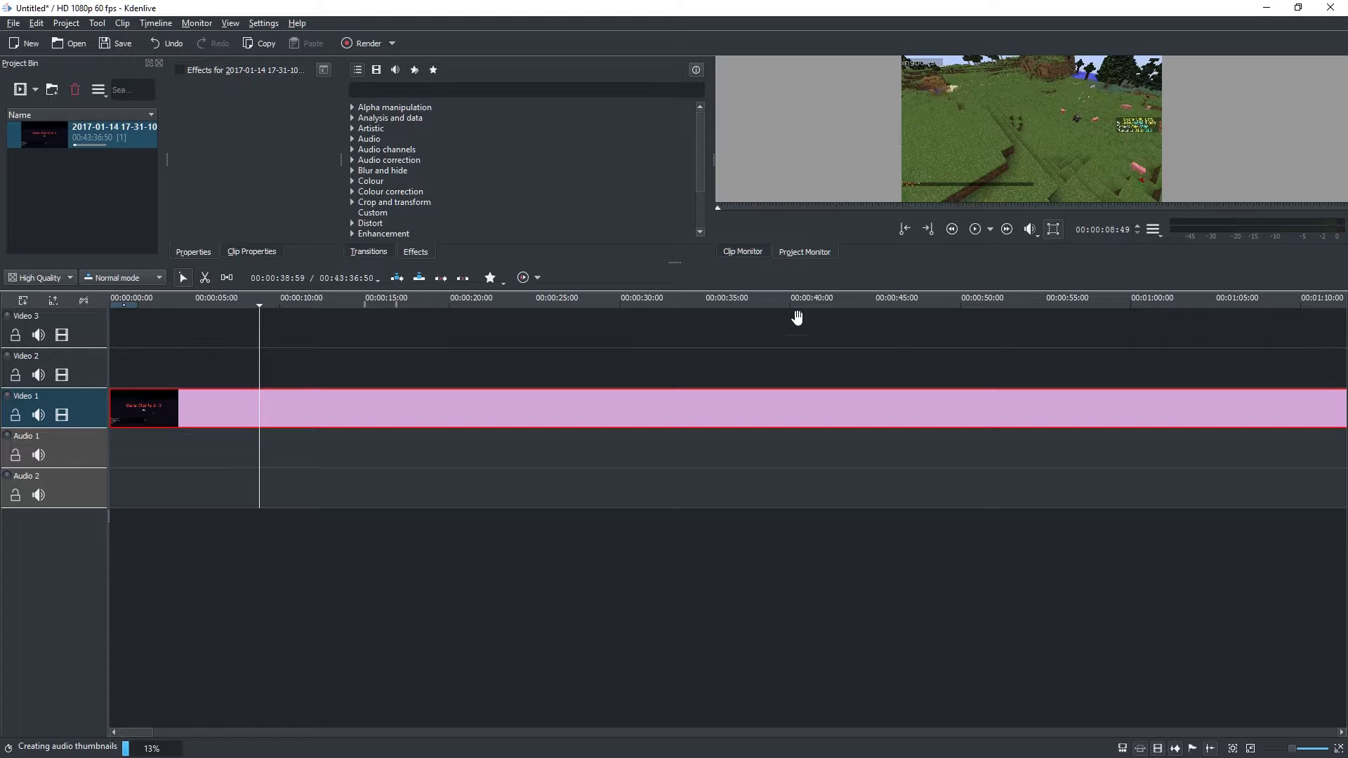
pyautogui.scroll(-3, 1300, 751)
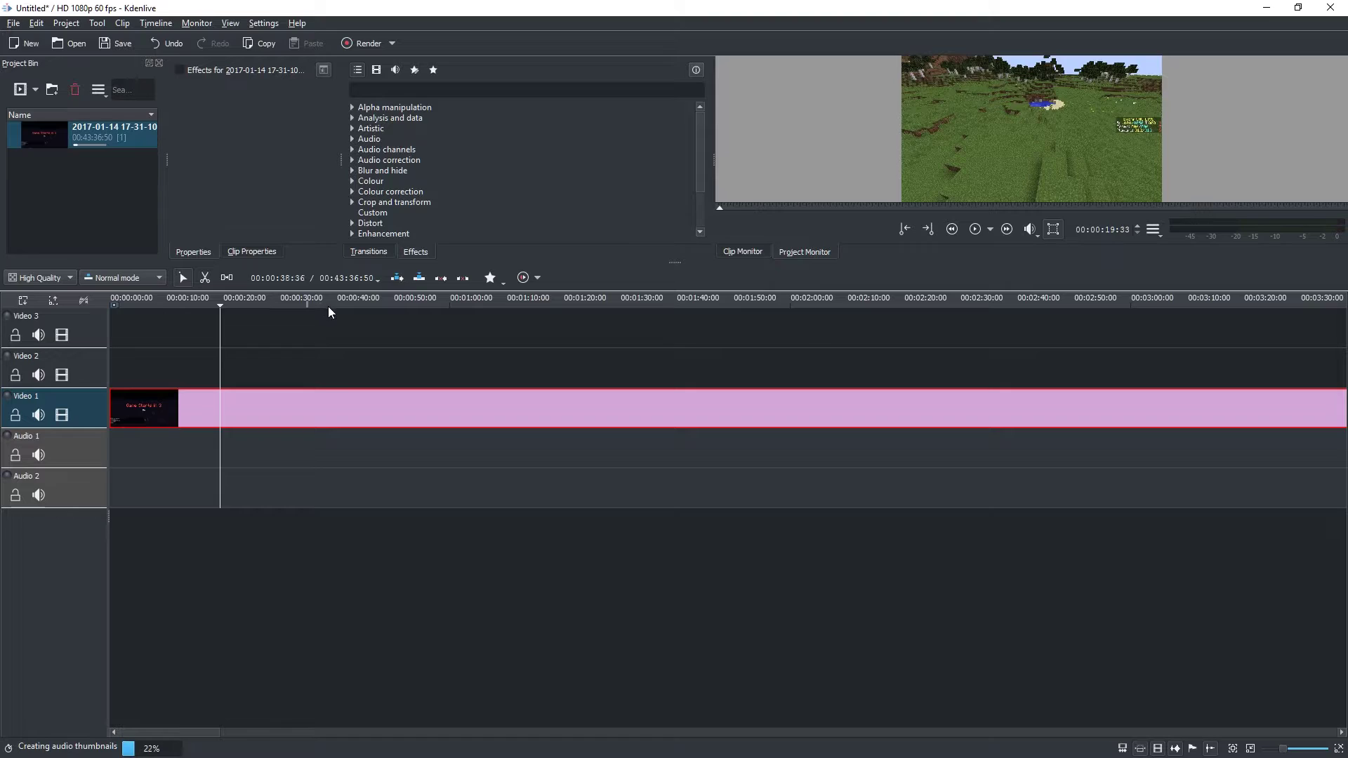
pyautogui.click(308, 305)
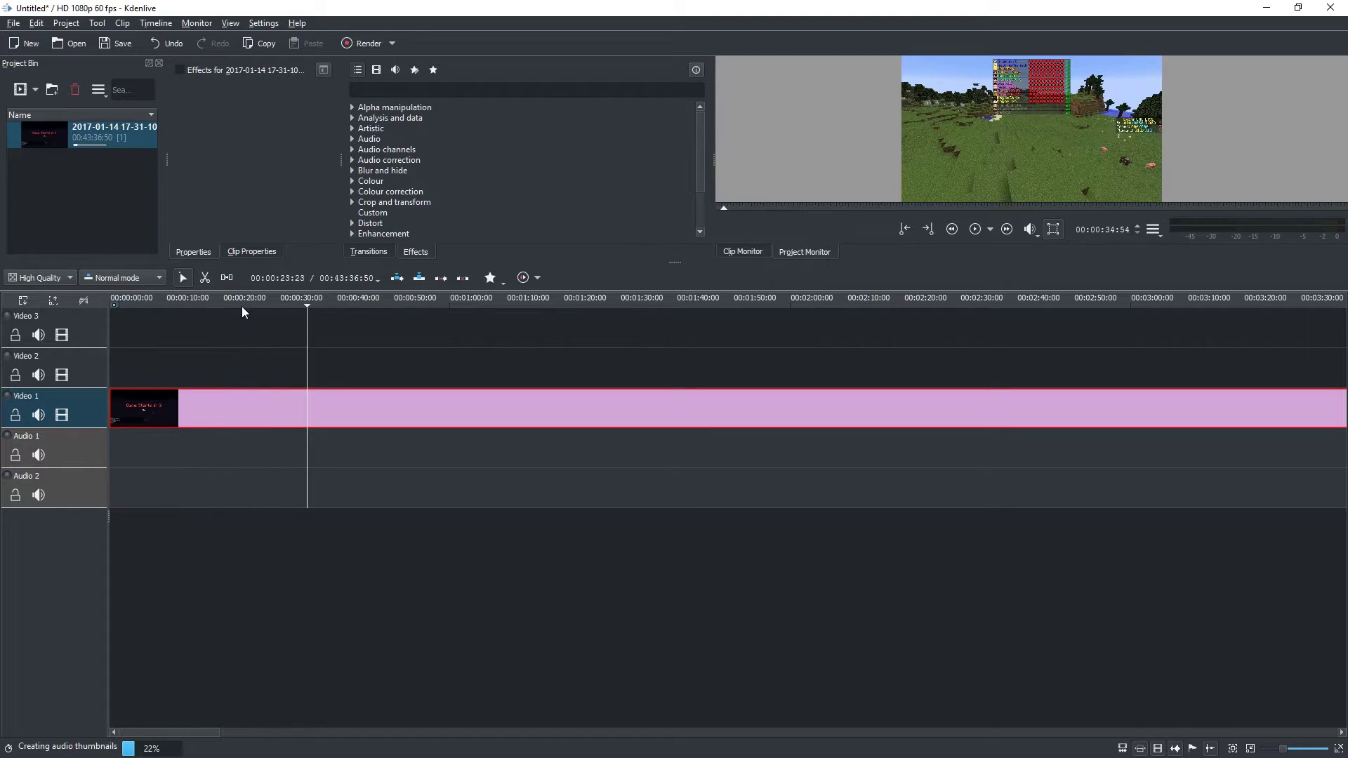
pyautogui.click(438, 304)
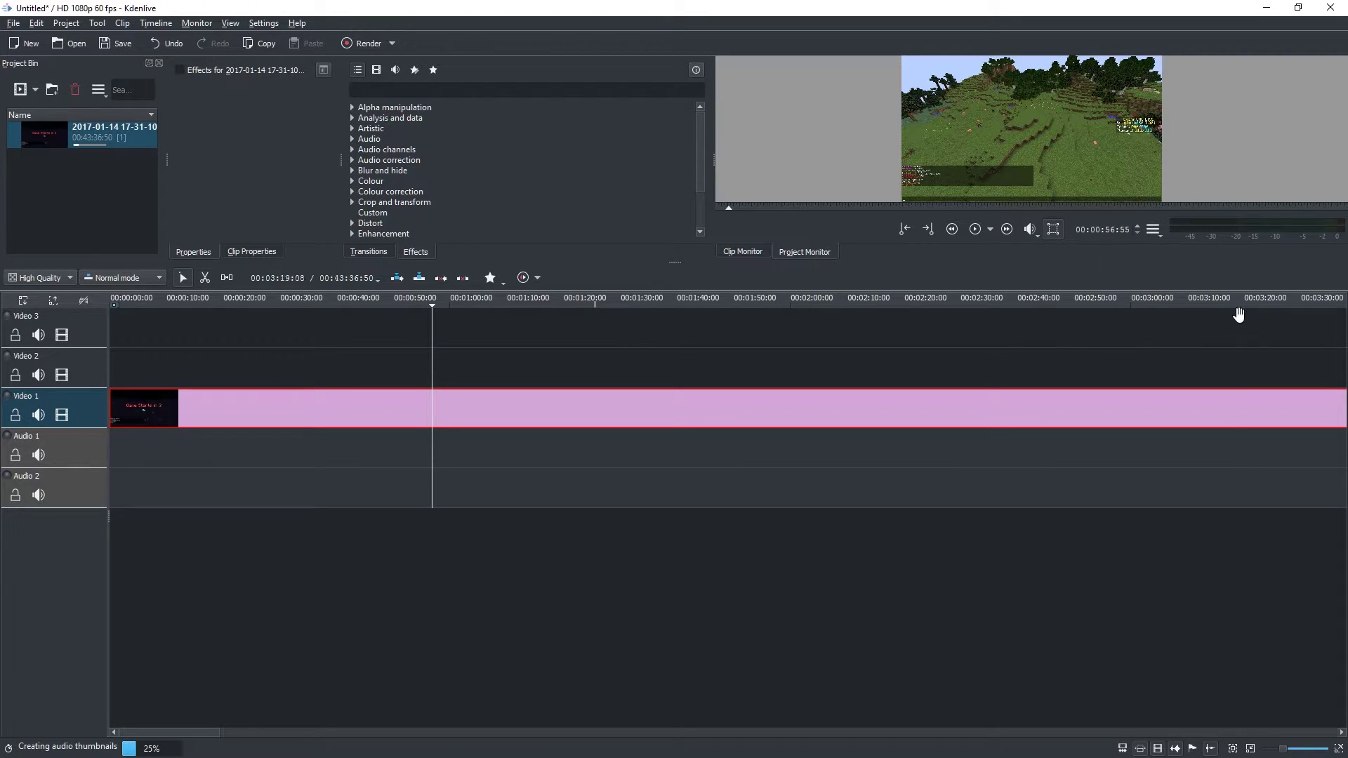
# Step: Cut the Video 1 clip with the Razor tool at 00:10:33:39
pyautogui.moveTo(1283, 748); pyautogui.dragTo(1267, 752)
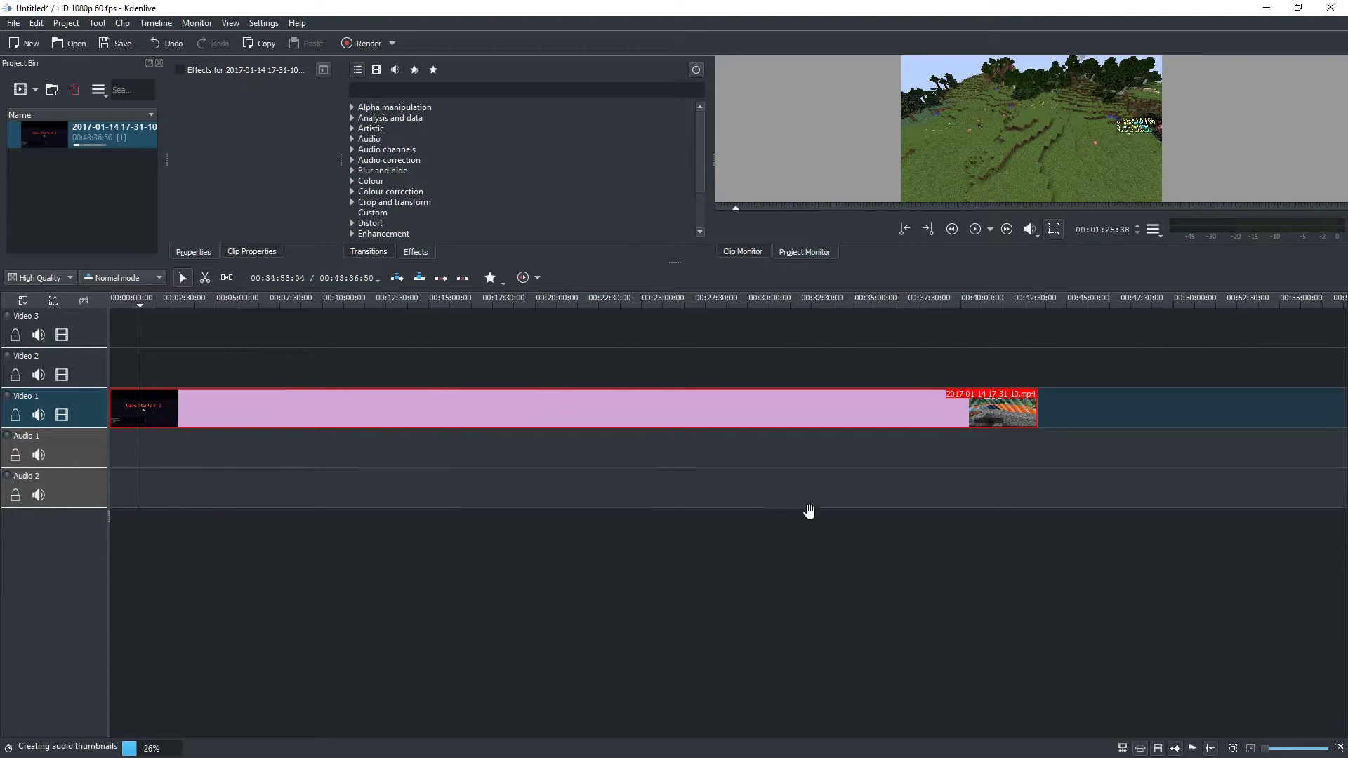
pyautogui.click(336, 304)
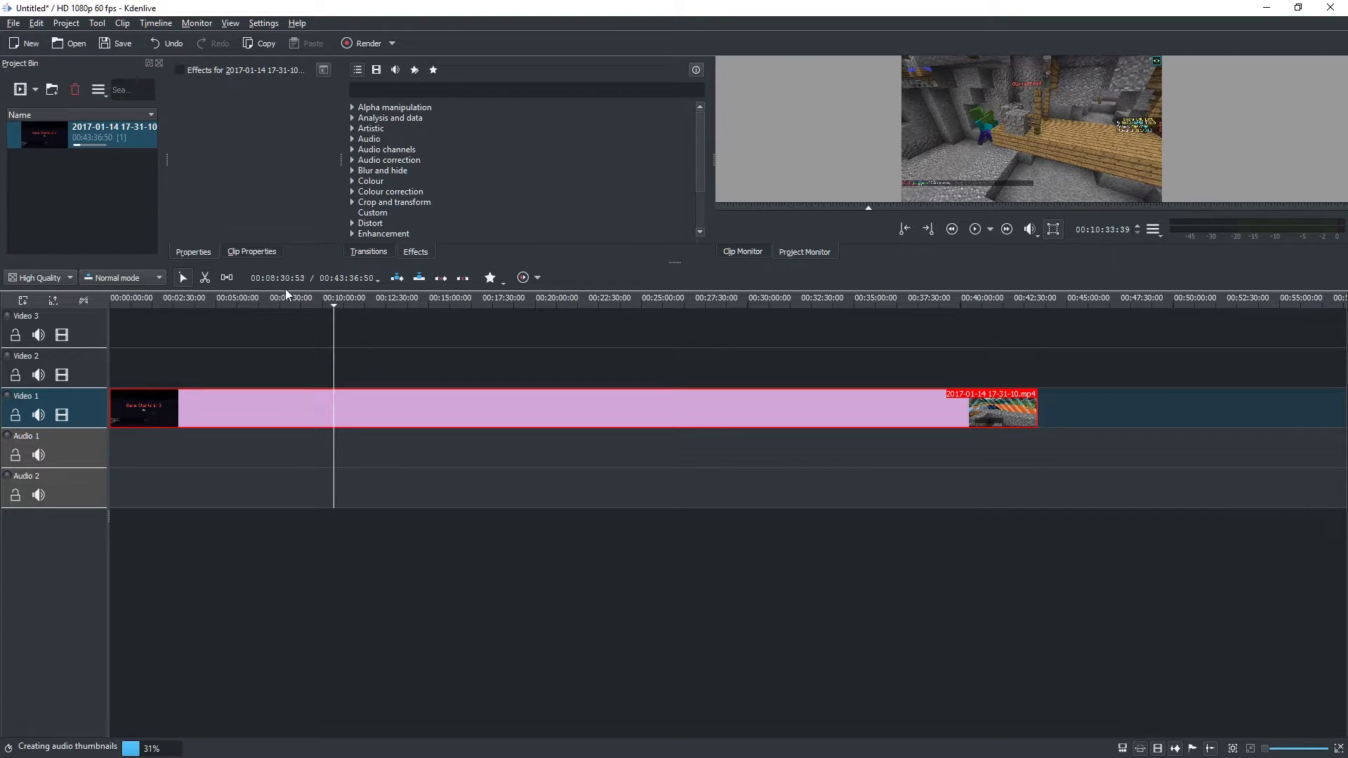
pyautogui.click(205, 280)
pyautogui.click(333, 418)
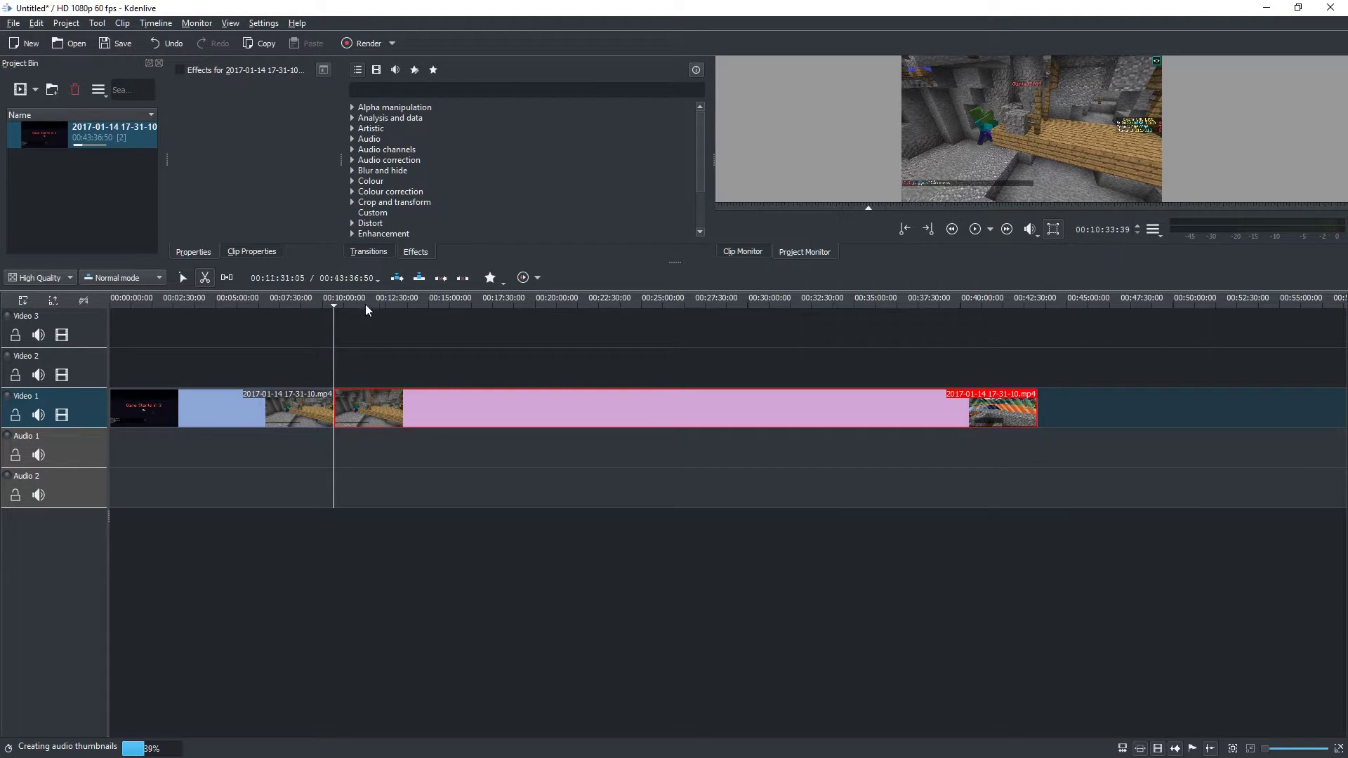
# Step: Make a second cut in the Video 1 clip at 00:10:42:27 to isolate a short segment
pyautogui.moveTo(1265, 748); pyautogui.dragTo(1293, 749)
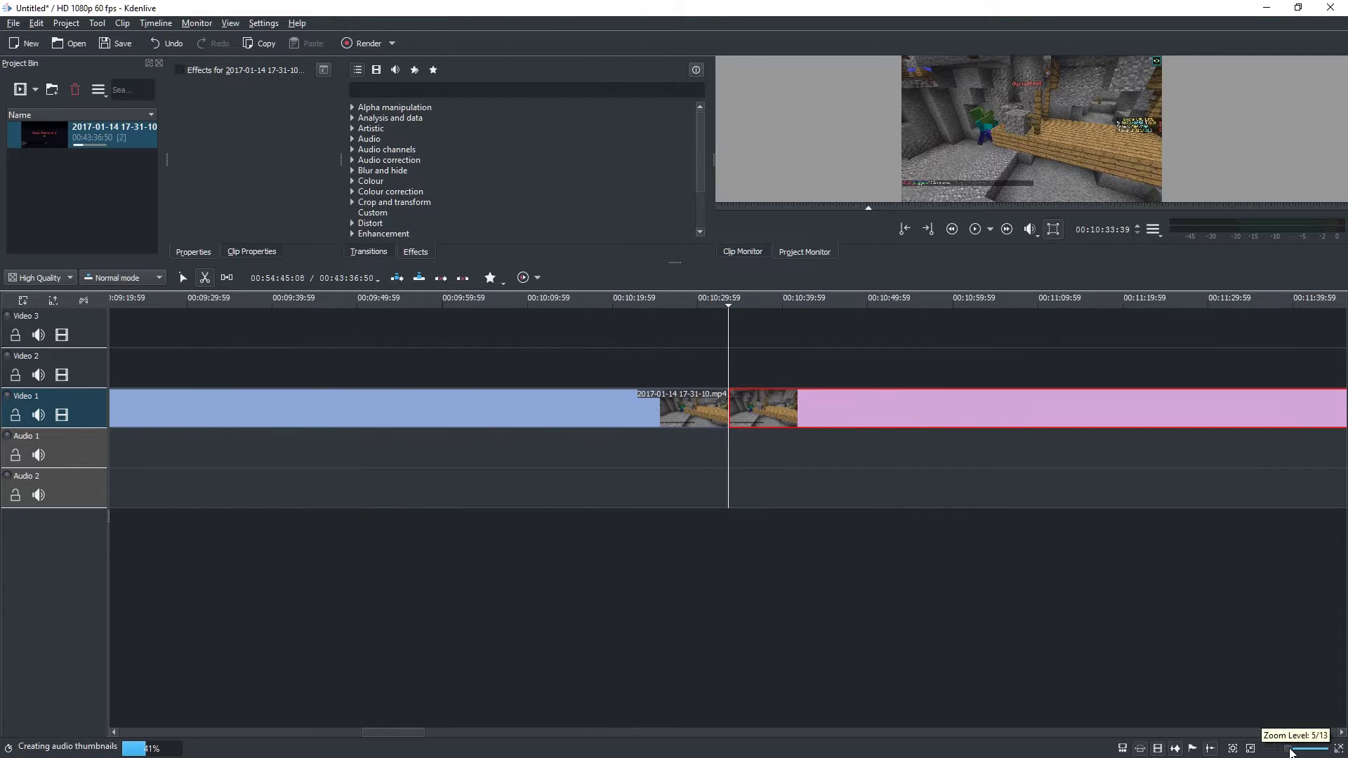
pyautogui.click(880, 303)
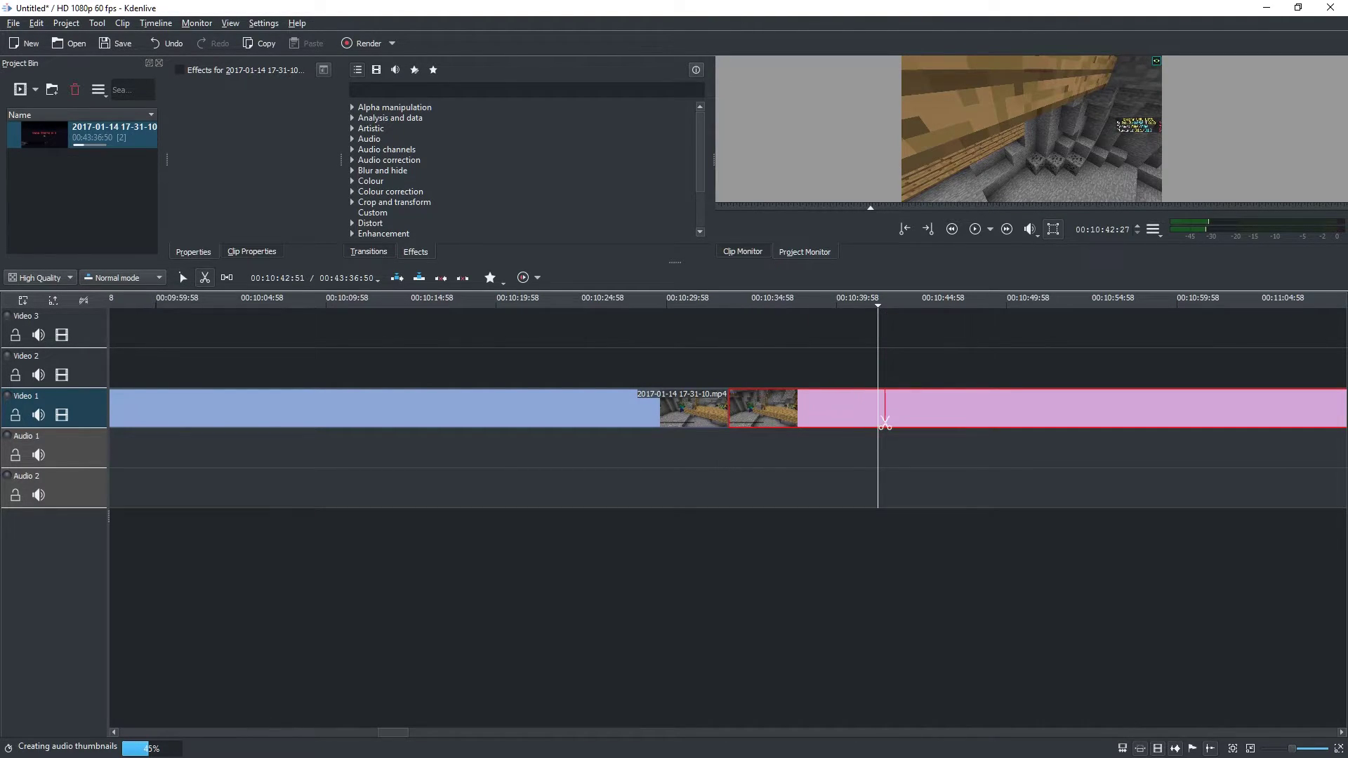
pyautogui.click(878, 411)
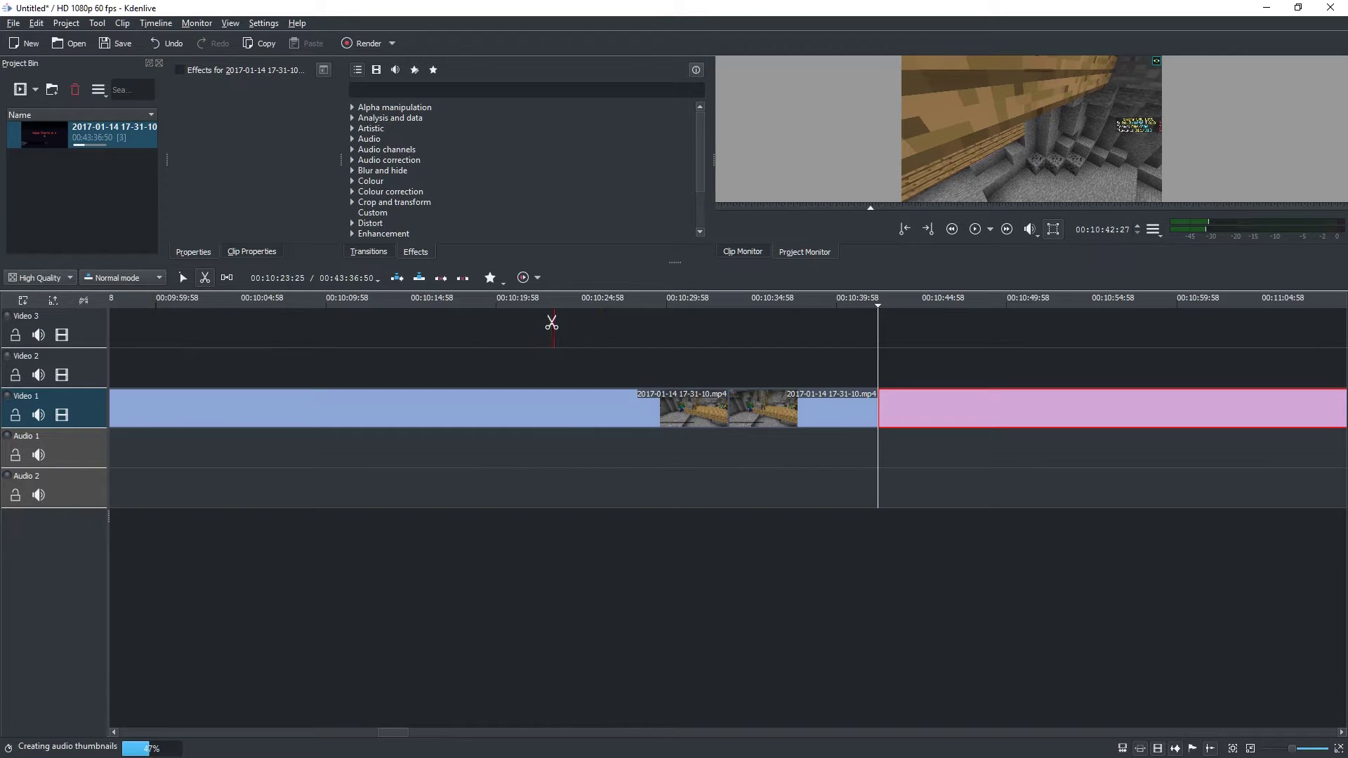
# Step: Delete the long clip pieces before and after the short middle segment on Video 1
pyautogui.click(181, 275)
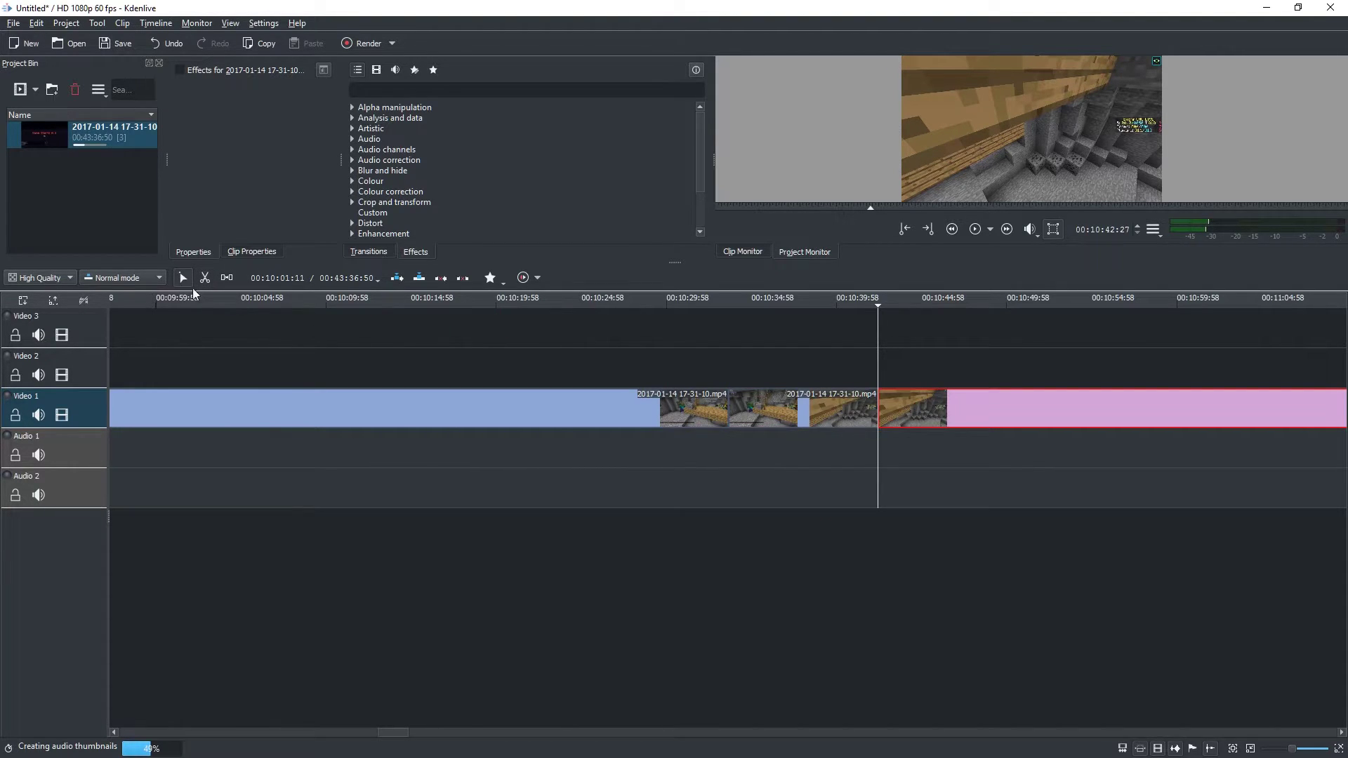
pyautogui.click(596, 411)
pyautogui.rightClick(588, 411)
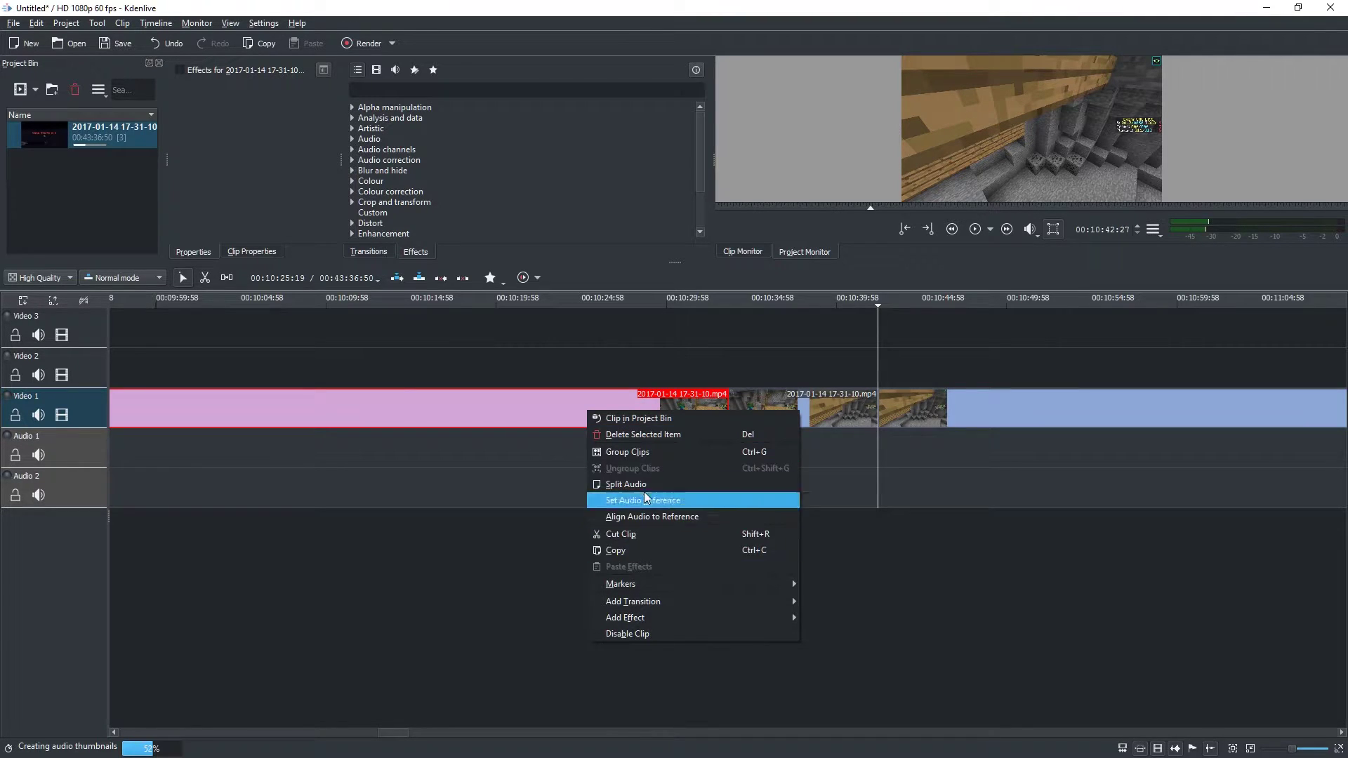
pyautogui.click(646, 434)
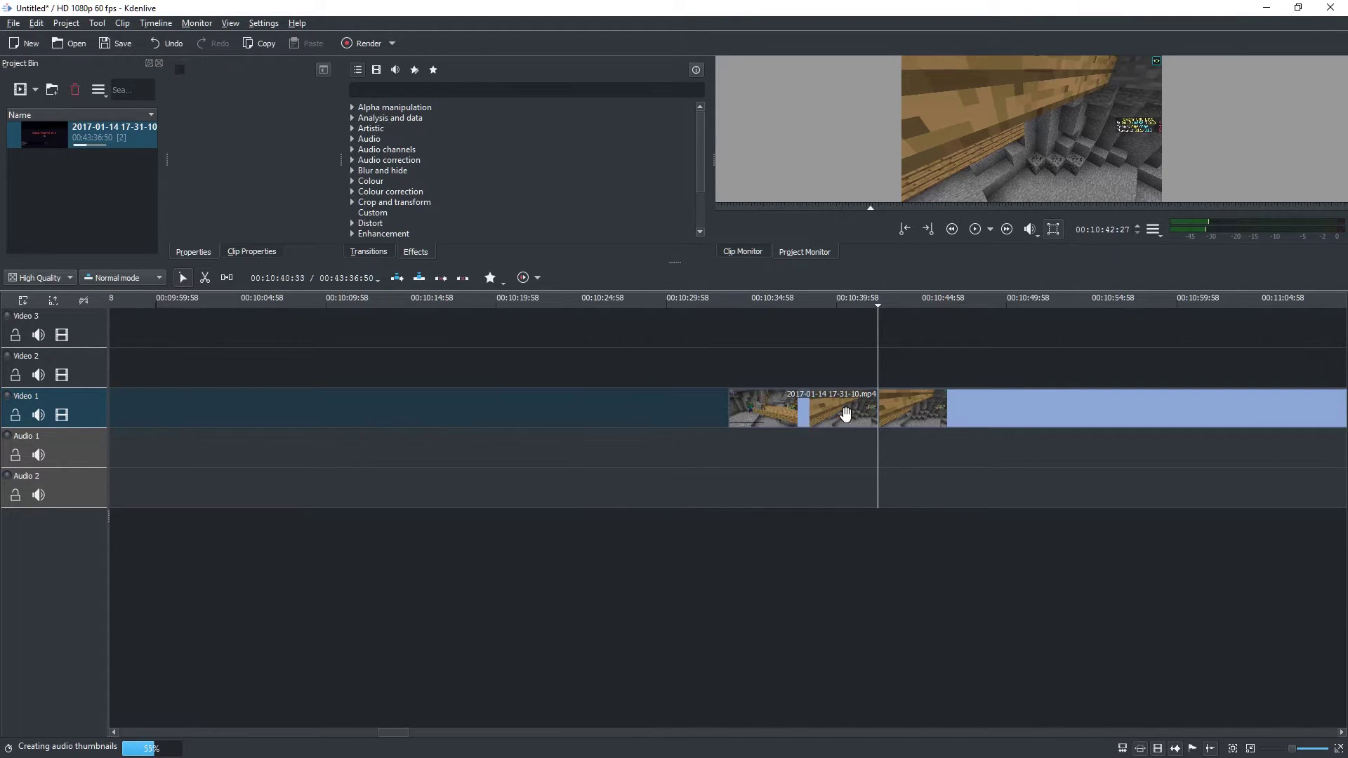
pyautogui.click(1009, 425)
pyautogui.press('Delete')
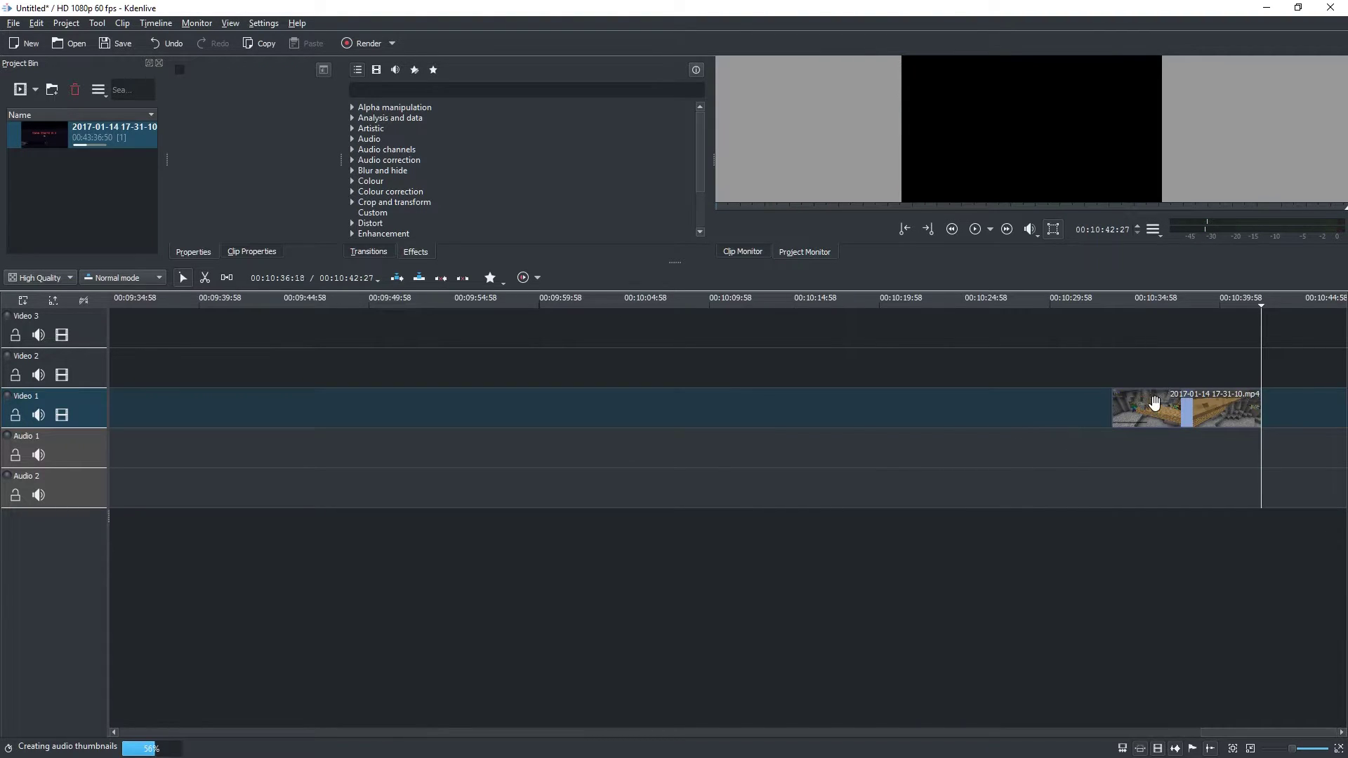
# Step: Move the remaining short segment to the very start of the Video 1 track
pyautogui.moveTo(1284, 753); pyautogui.dragTo(1275, 753)
pyautogui.moveTo(1244, 410); pyautogui.dragTo(177, 406)
pyautogui.scroll(-3, 1285, 753)
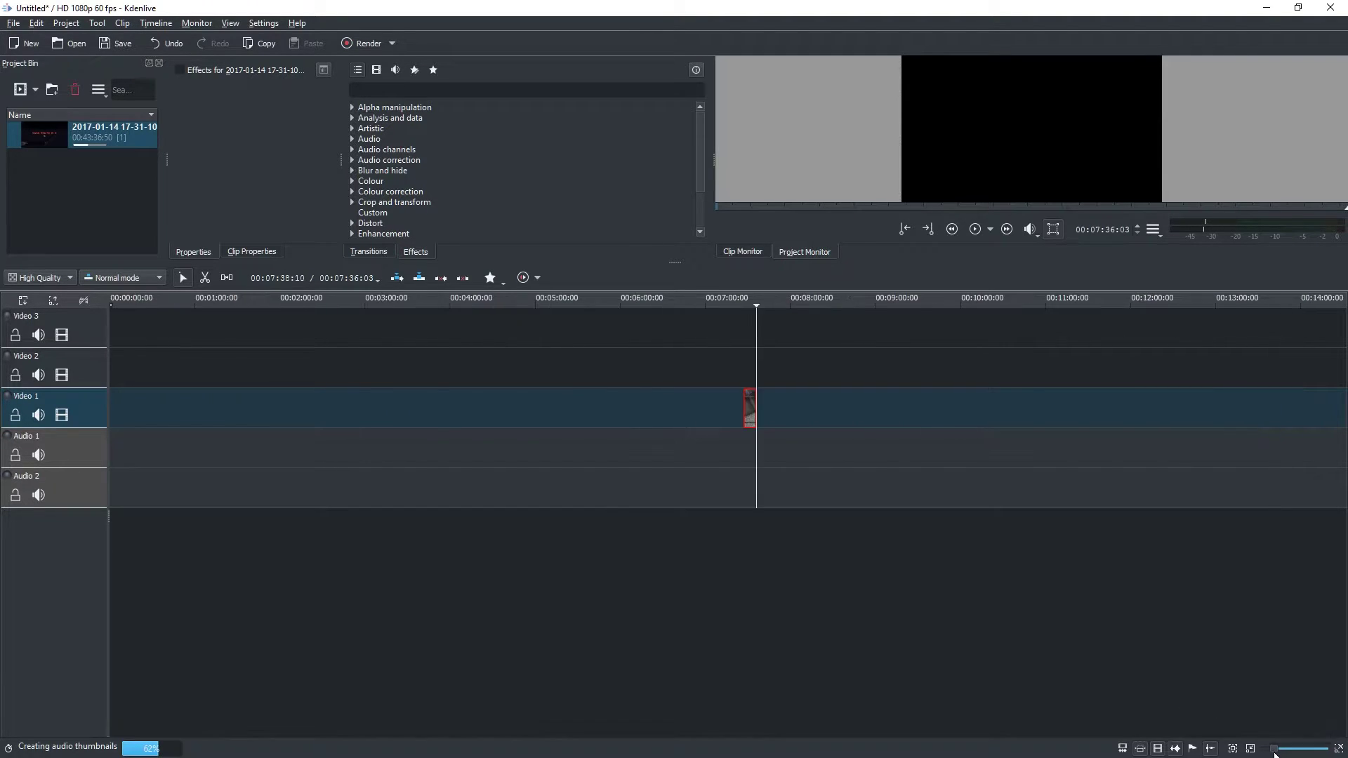
pyautogui.moveTo(271, 409); pyautogui.dragTo(109, 418)
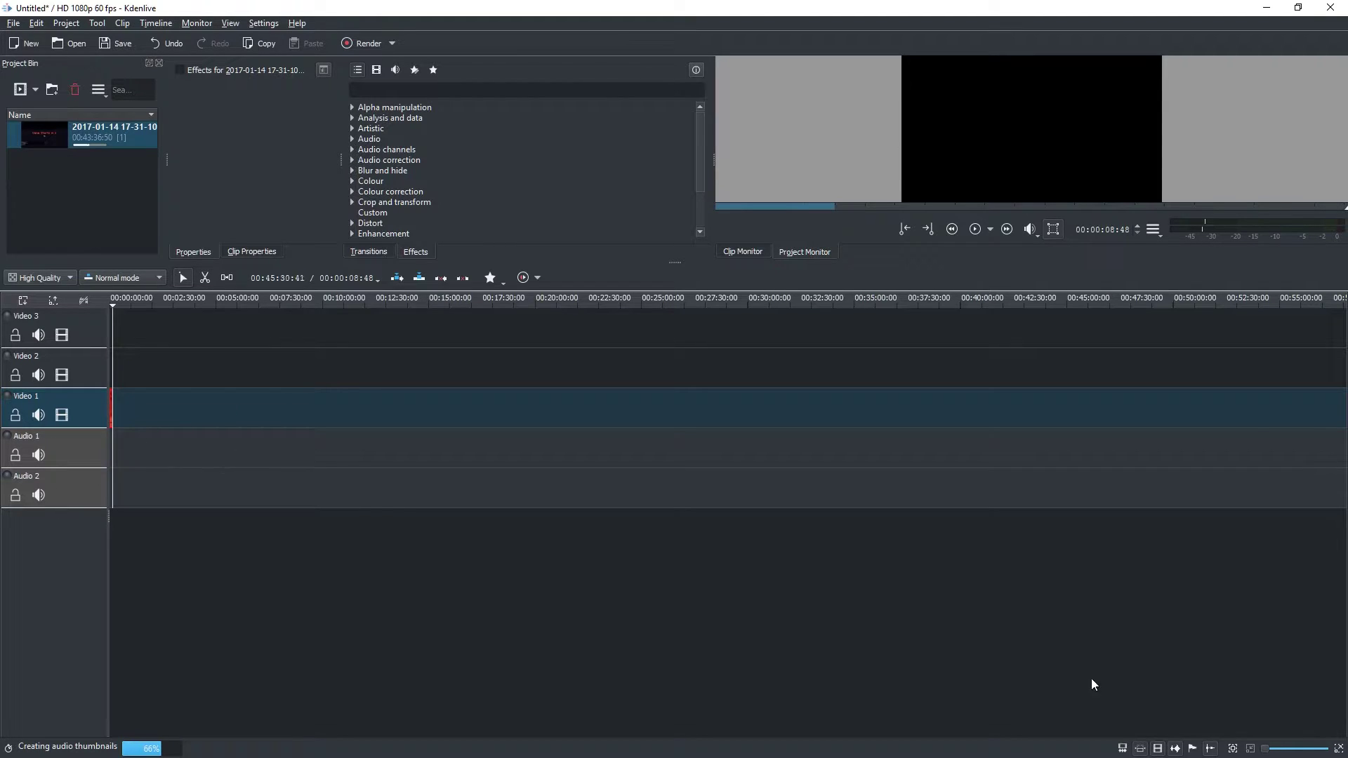
# Step: Return the playhead to the start of the timeline and play part of the trimmed segment
pyautogui.scroll(1, 1278, 753)
pyautogui.scroll(4, 1266, 754)
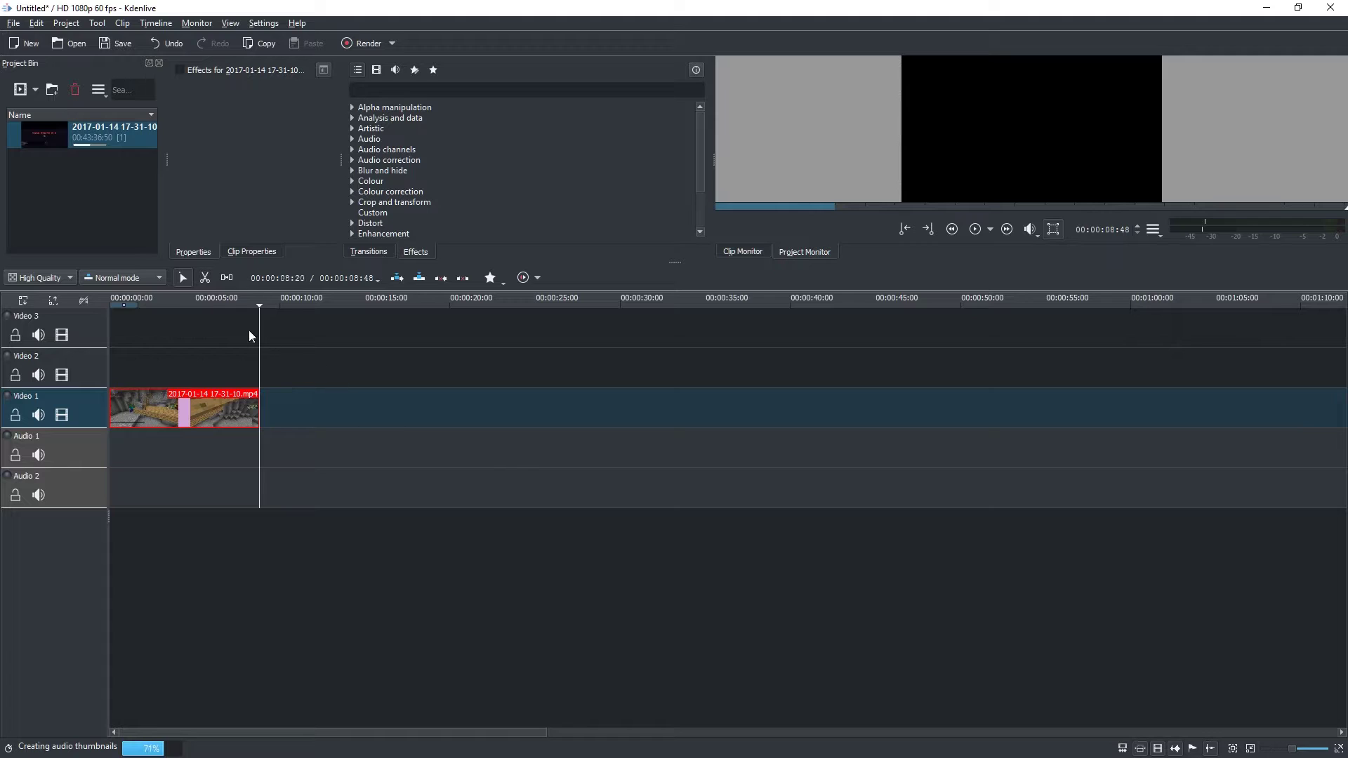
pyautogui.moveTo(246, 304); pyautogui.dragTo(112, 305)
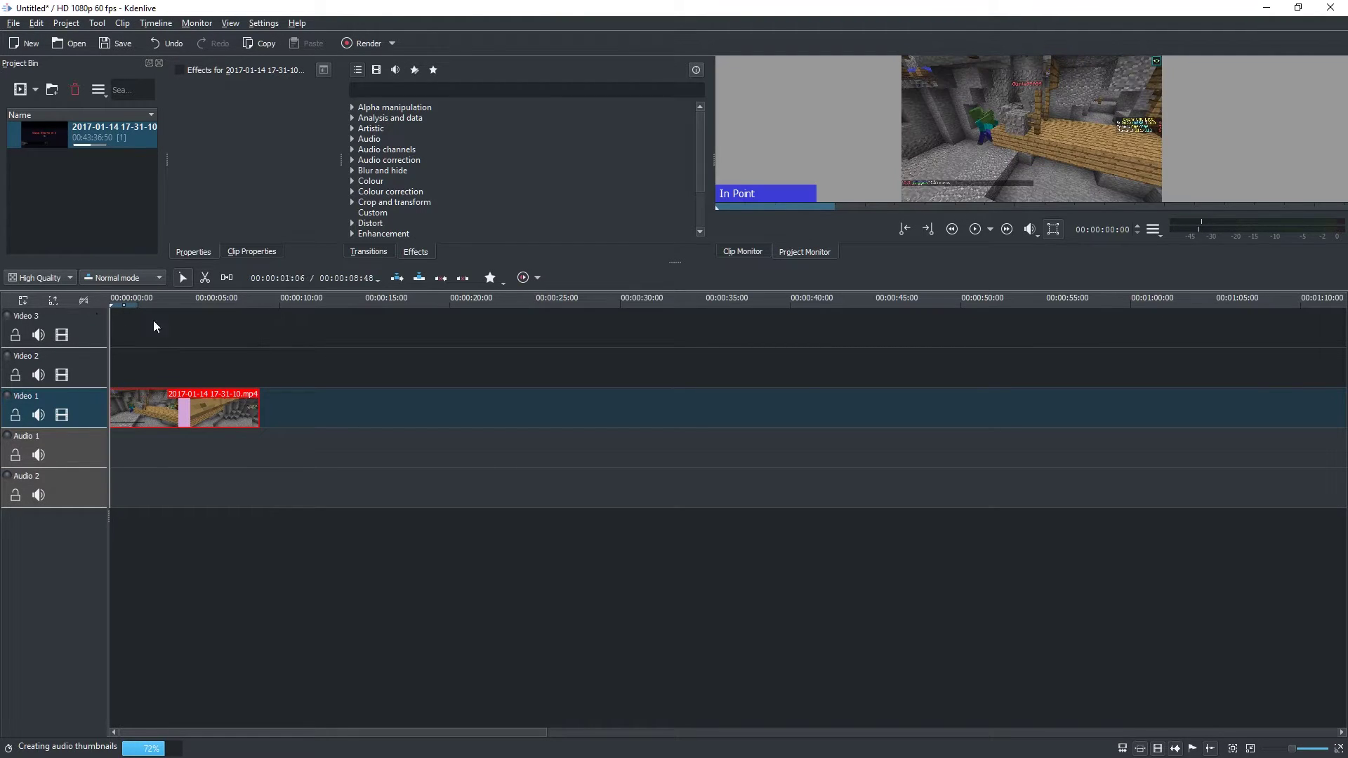
pyautogui.click(975, 229)
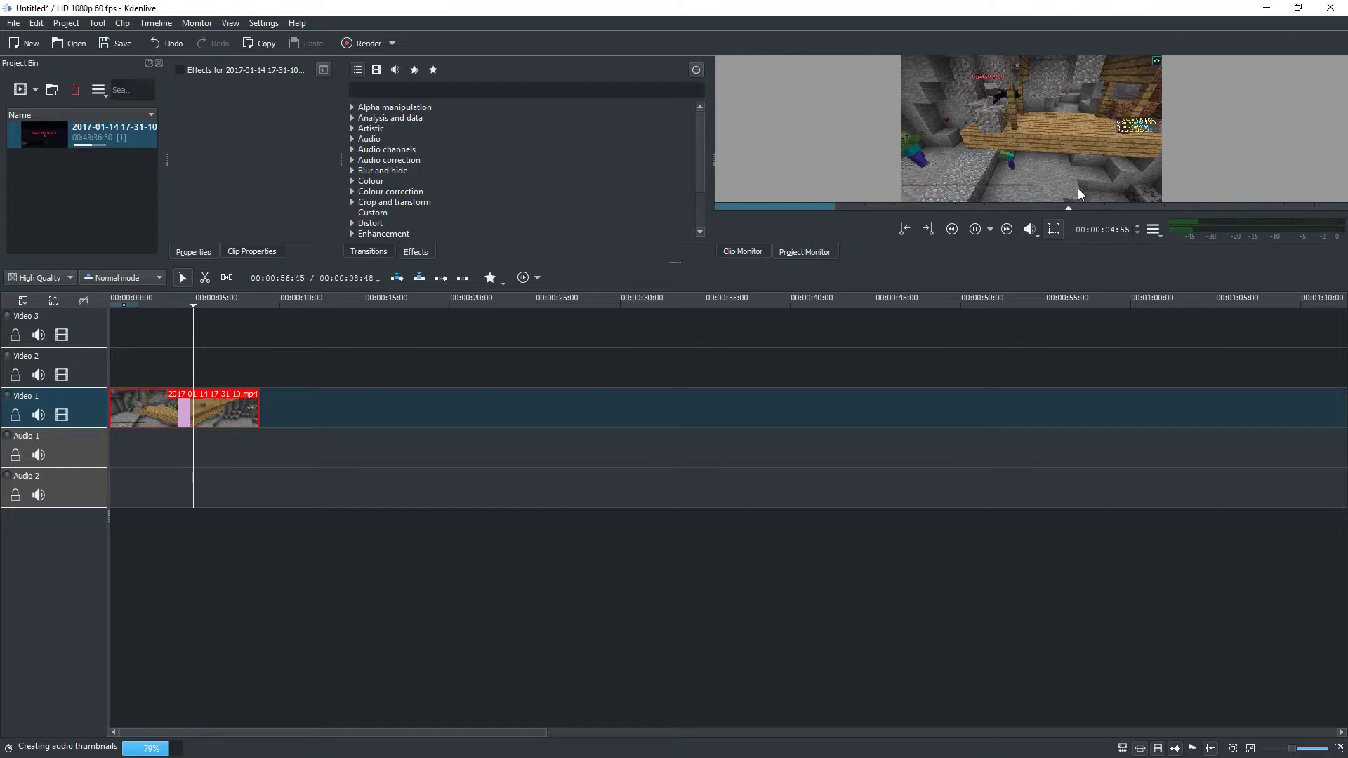
pyautogui.click(975, 229)
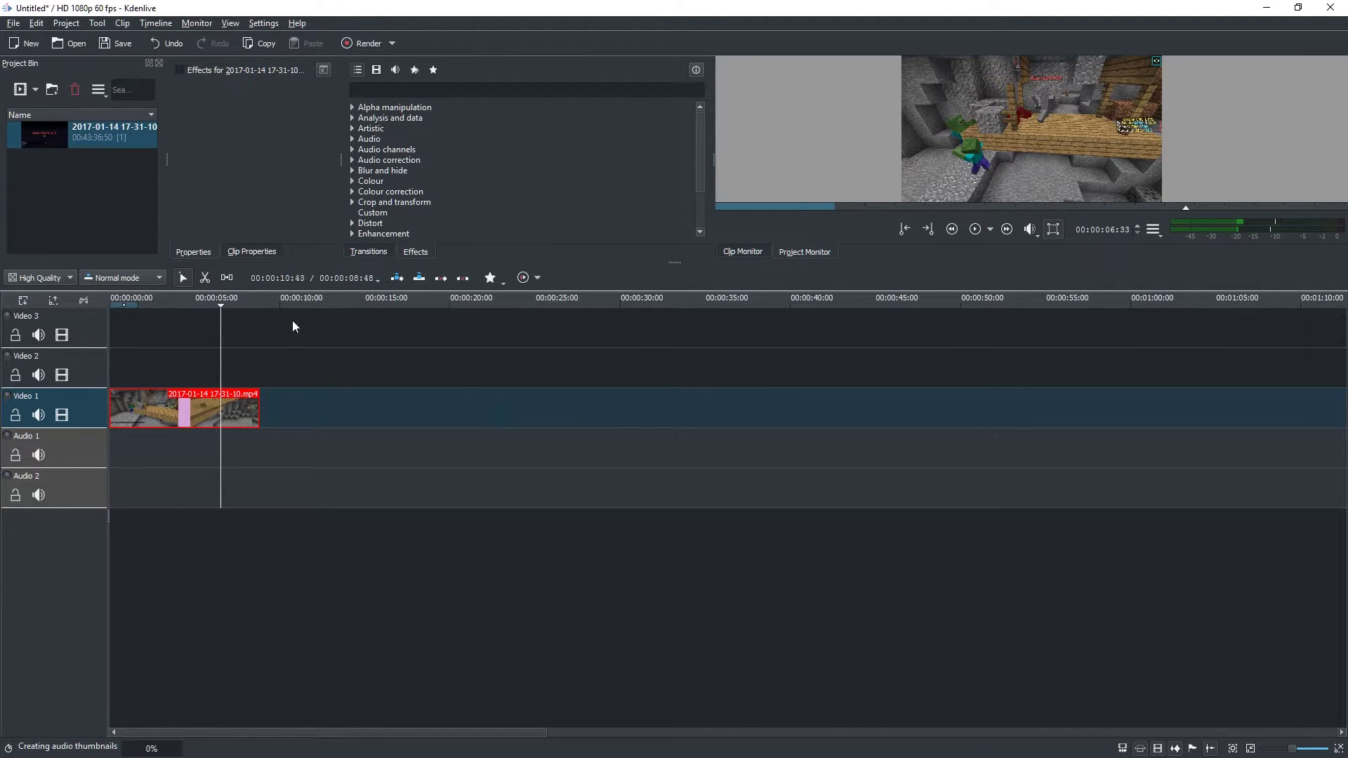
# Step: Move the playhead to the end of the gameplay segment and create a title clip containing the text HELLO
pyautogui.click(224, 308)
pyautogui.click(273, 308)
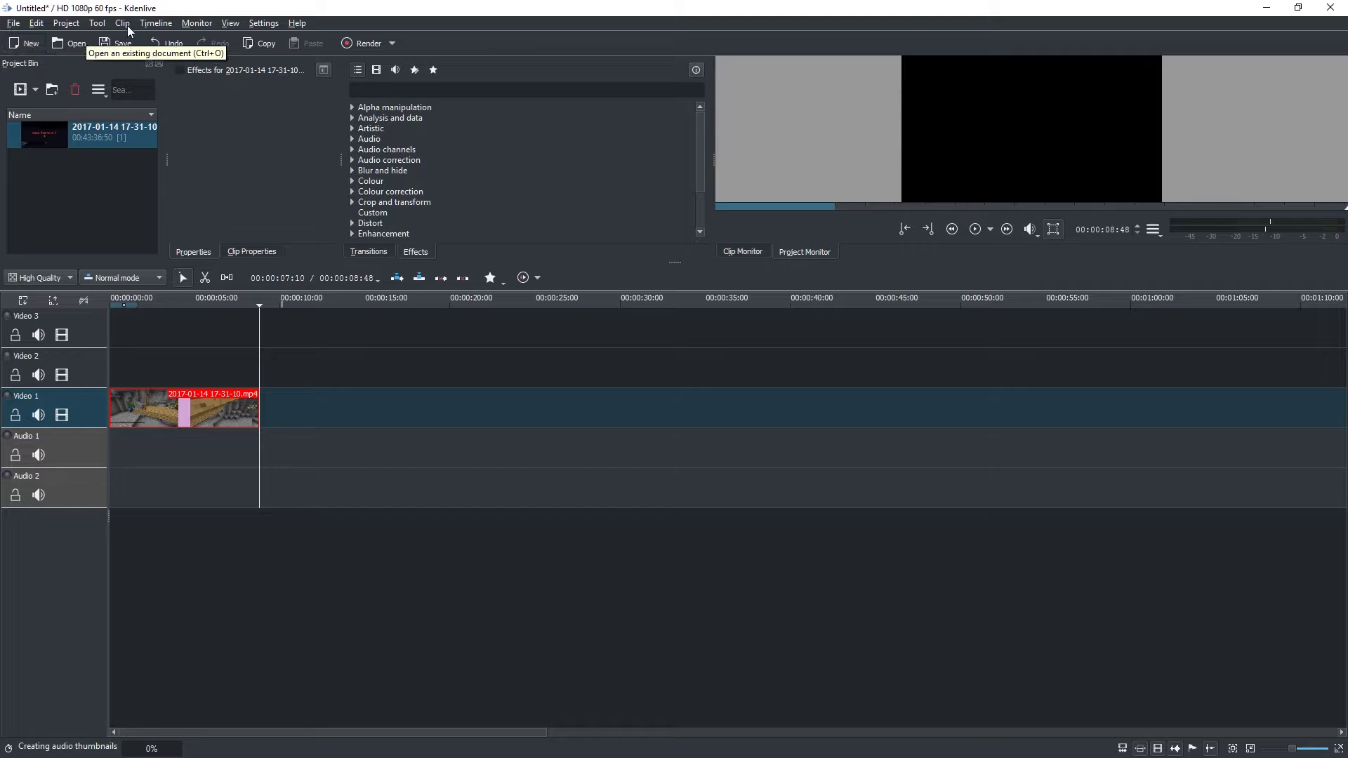
pyautogui.click(34, 91)
pyautogui.click(70, 159)
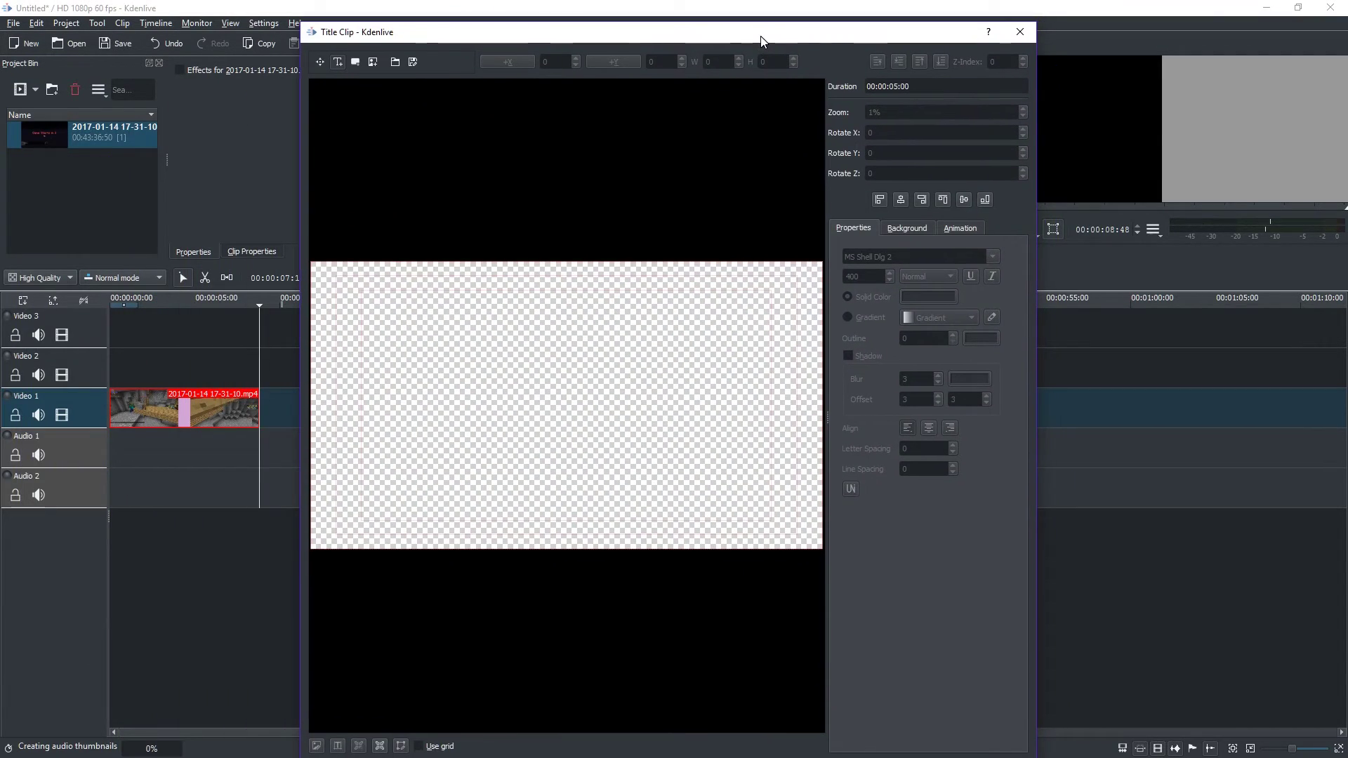
pyautogui.moveTo(760, 41); pyautogui.dragTo(784, 24)
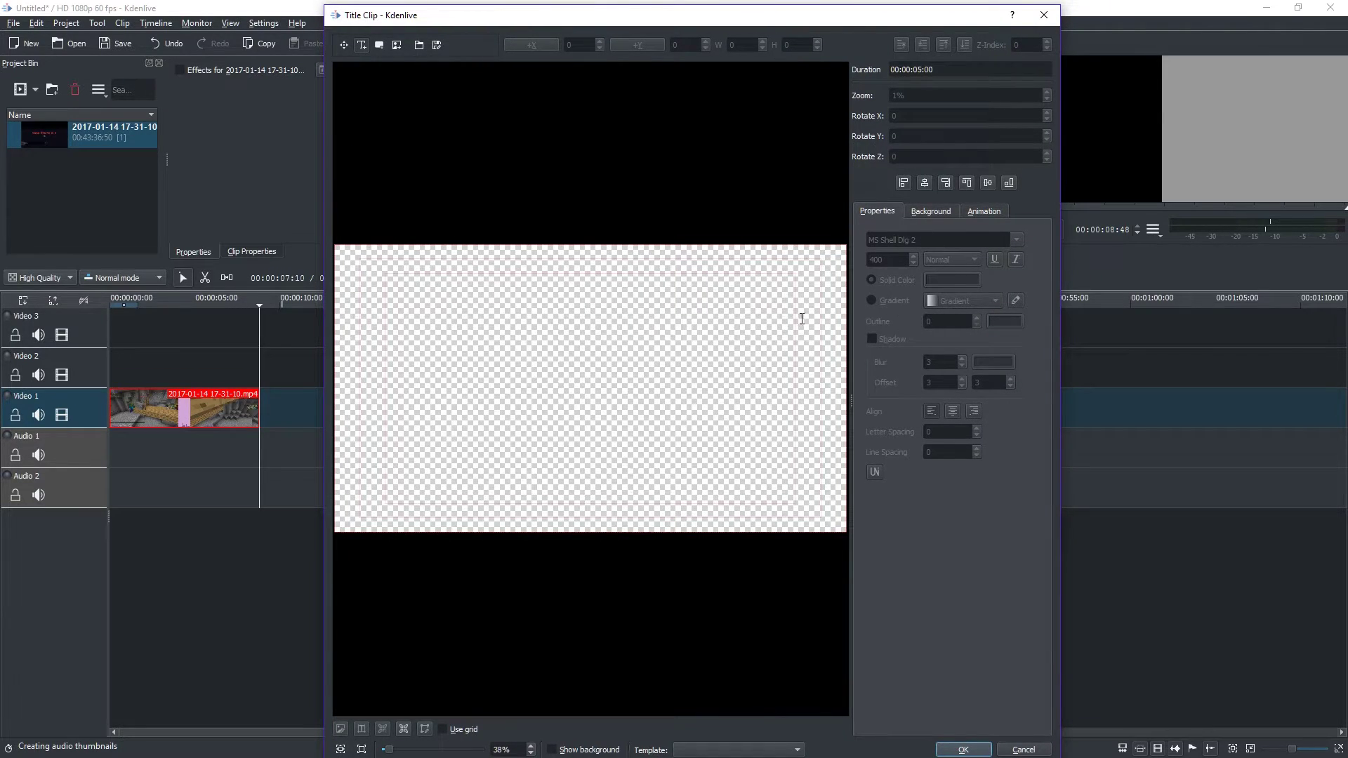
pyautogui.click(533, 377)
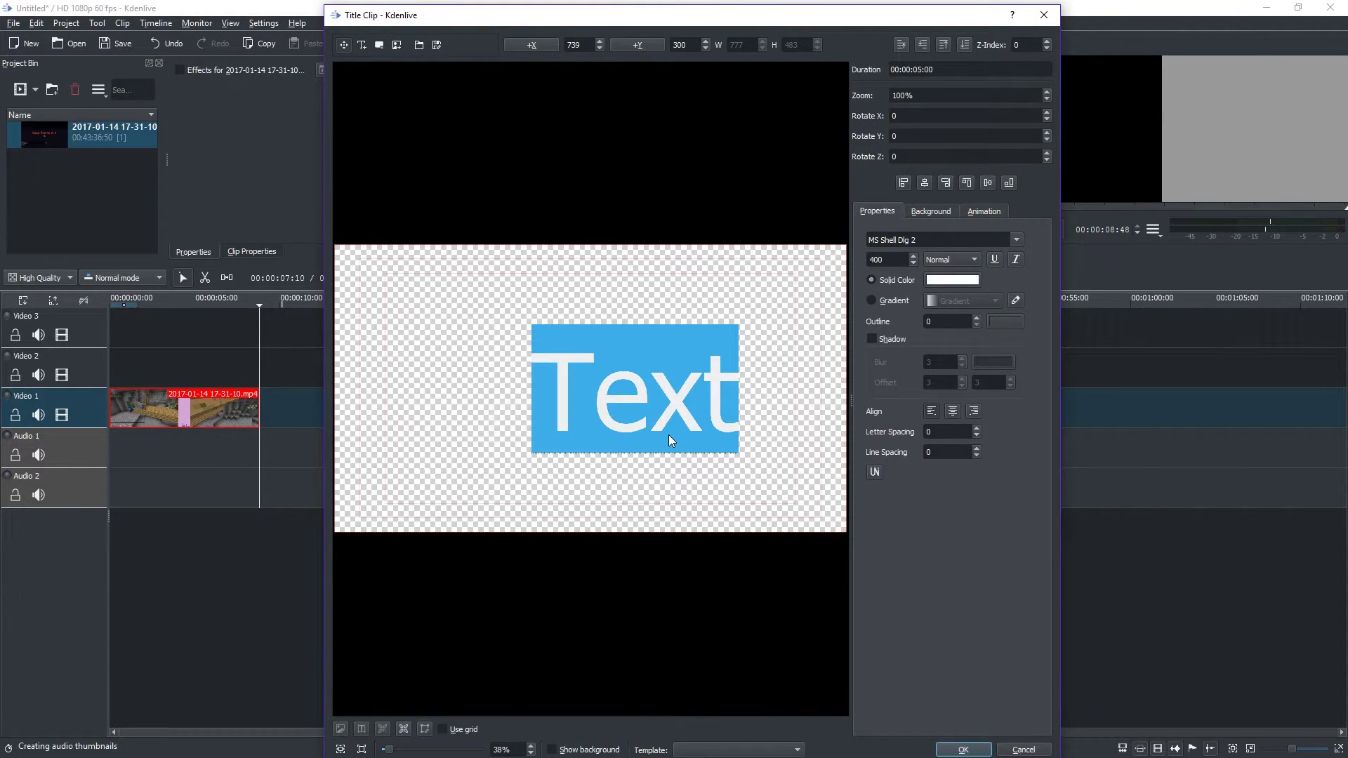
pyautogui.write('HELLO')
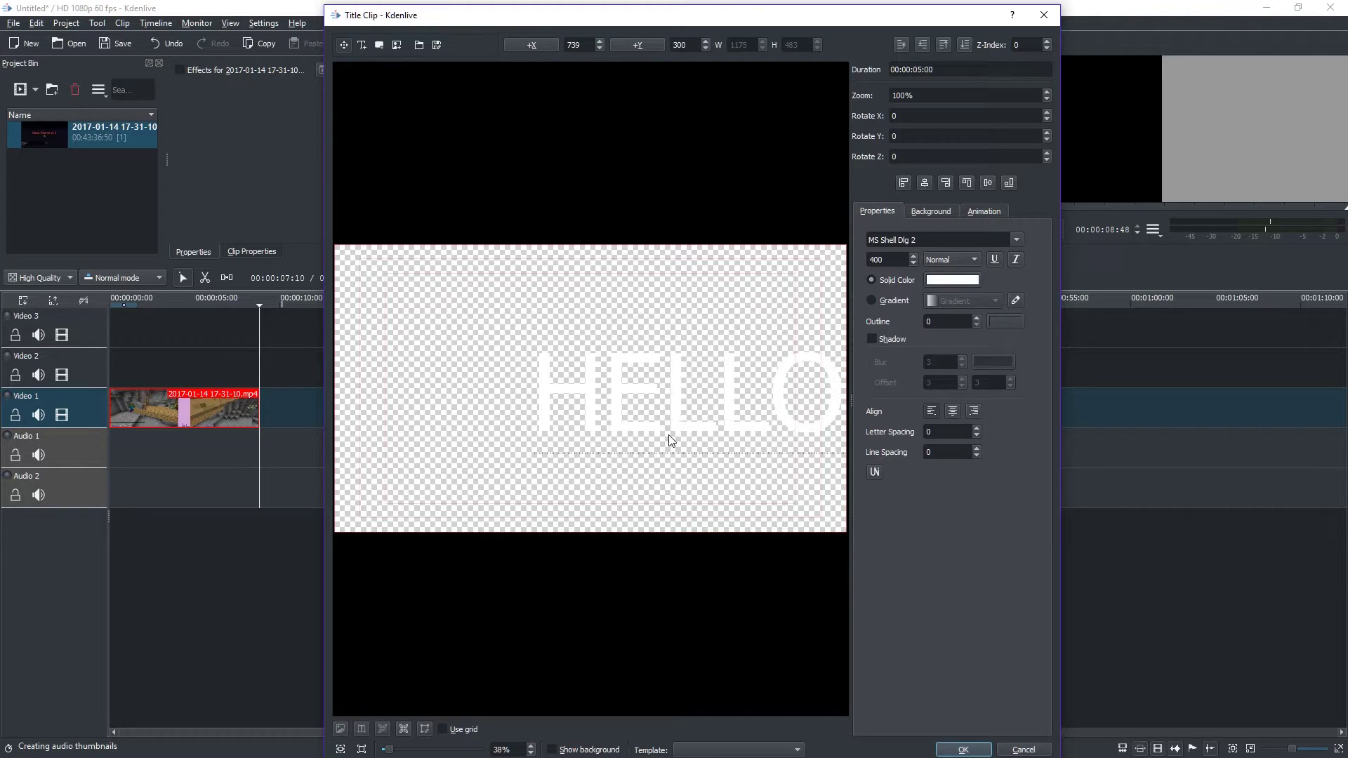
# Step: Change the HELLO text's solid color to blue (#0000ff)
pyautogui.click(969, 281)
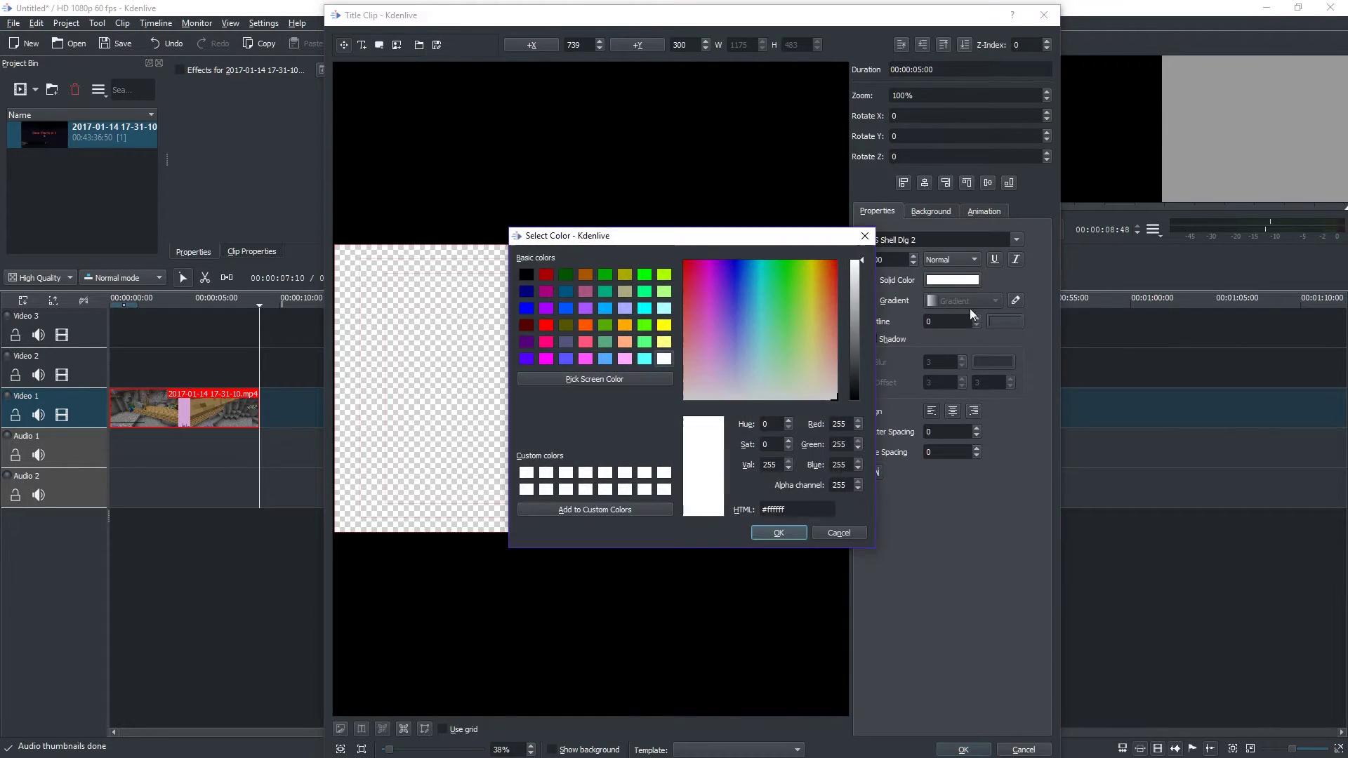
pyautogui.click(526, 308)
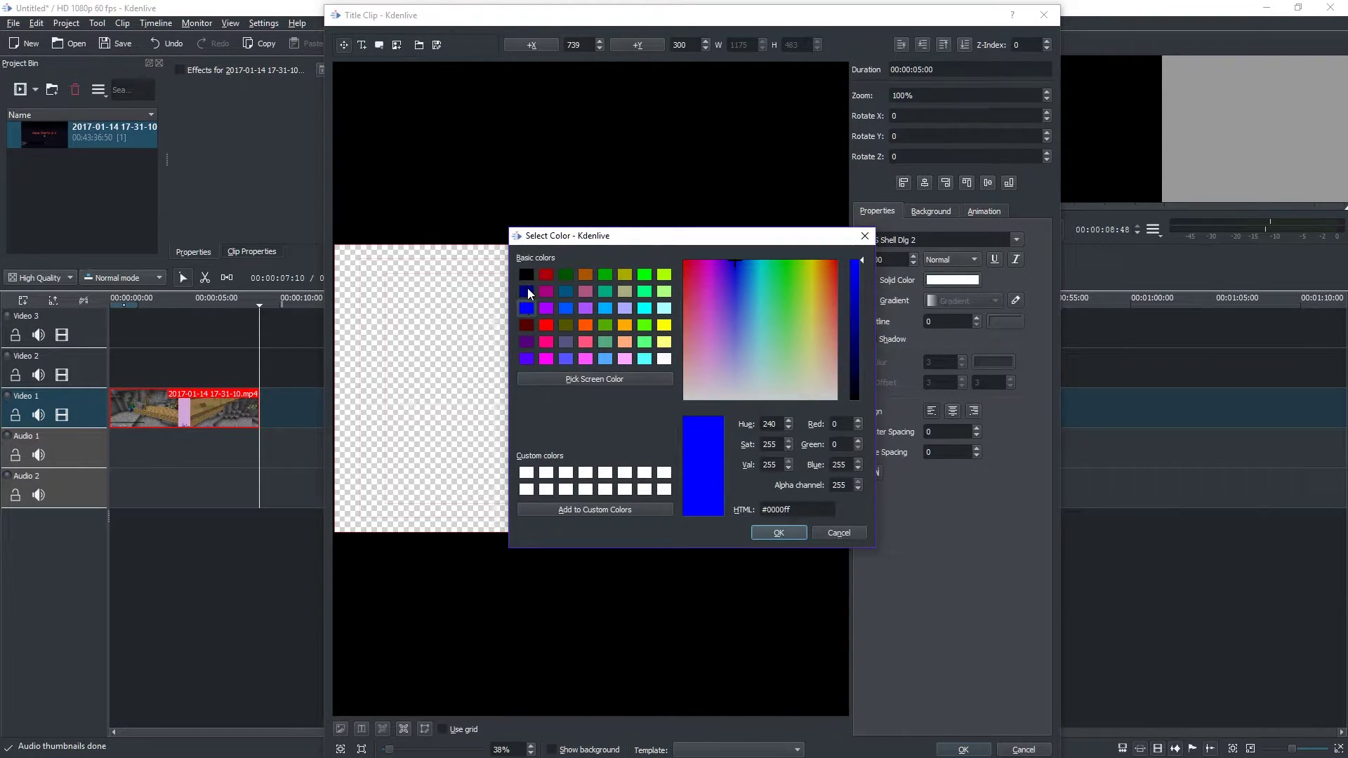
pyautogui.click(779, 533)
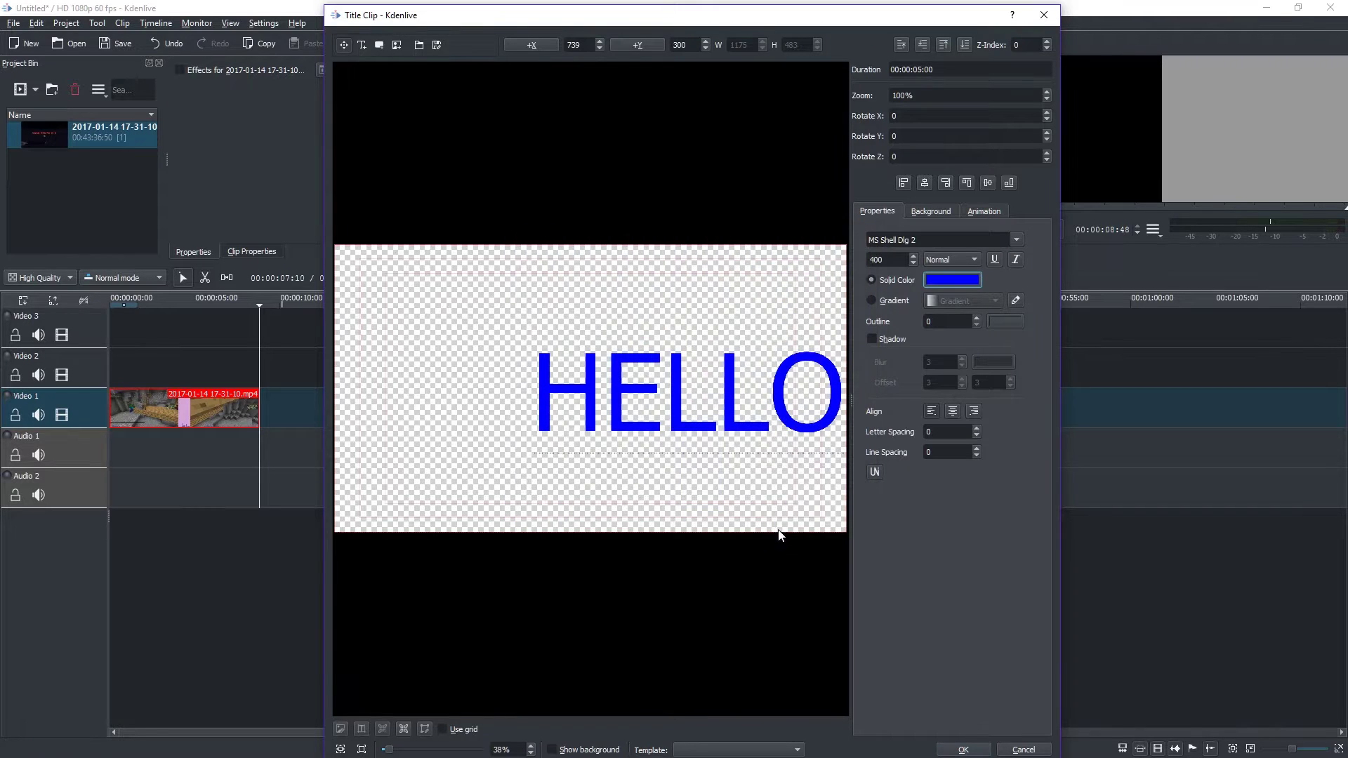
# Step: Center the HELLO text horizontally in the title frame
pyautogui.hotkey('ctrl', 'a')
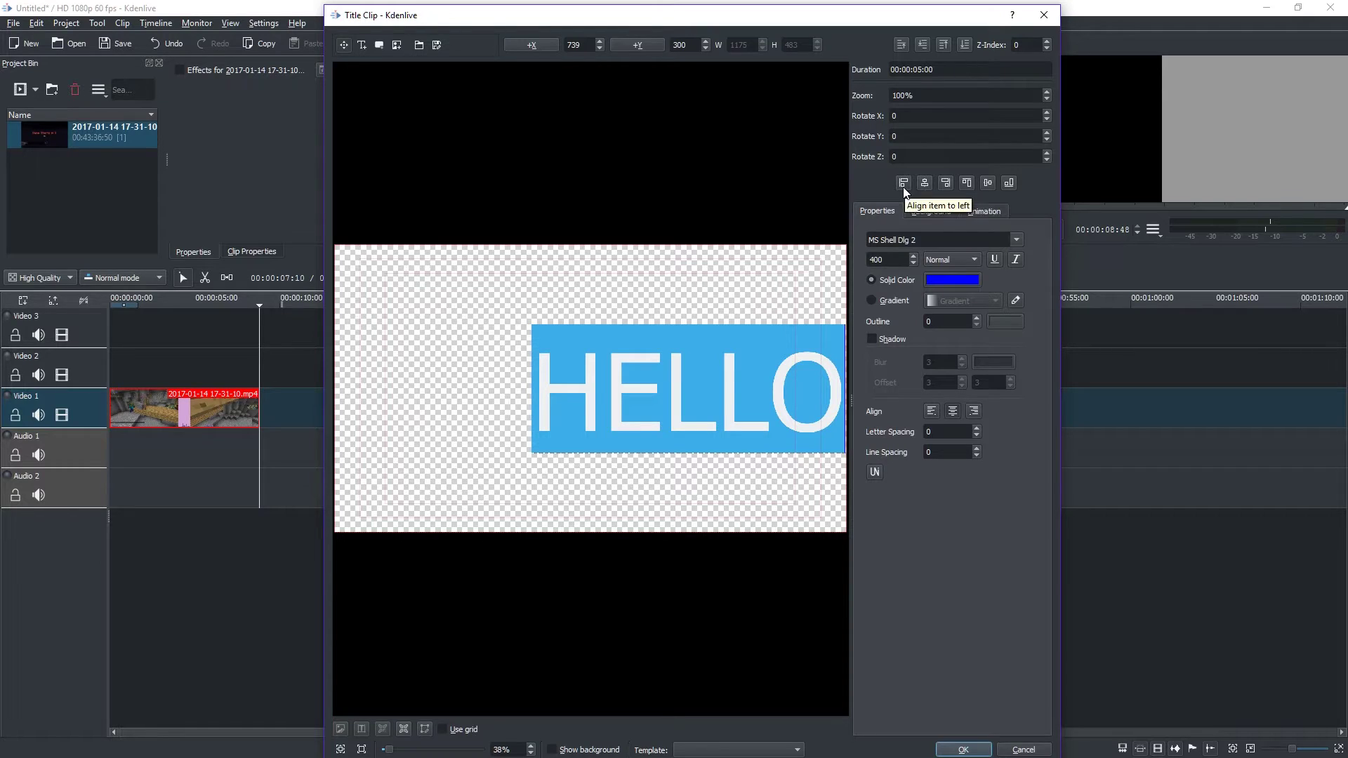
pyautogui.click(904, 184)
pyautogui.click(925, 184)
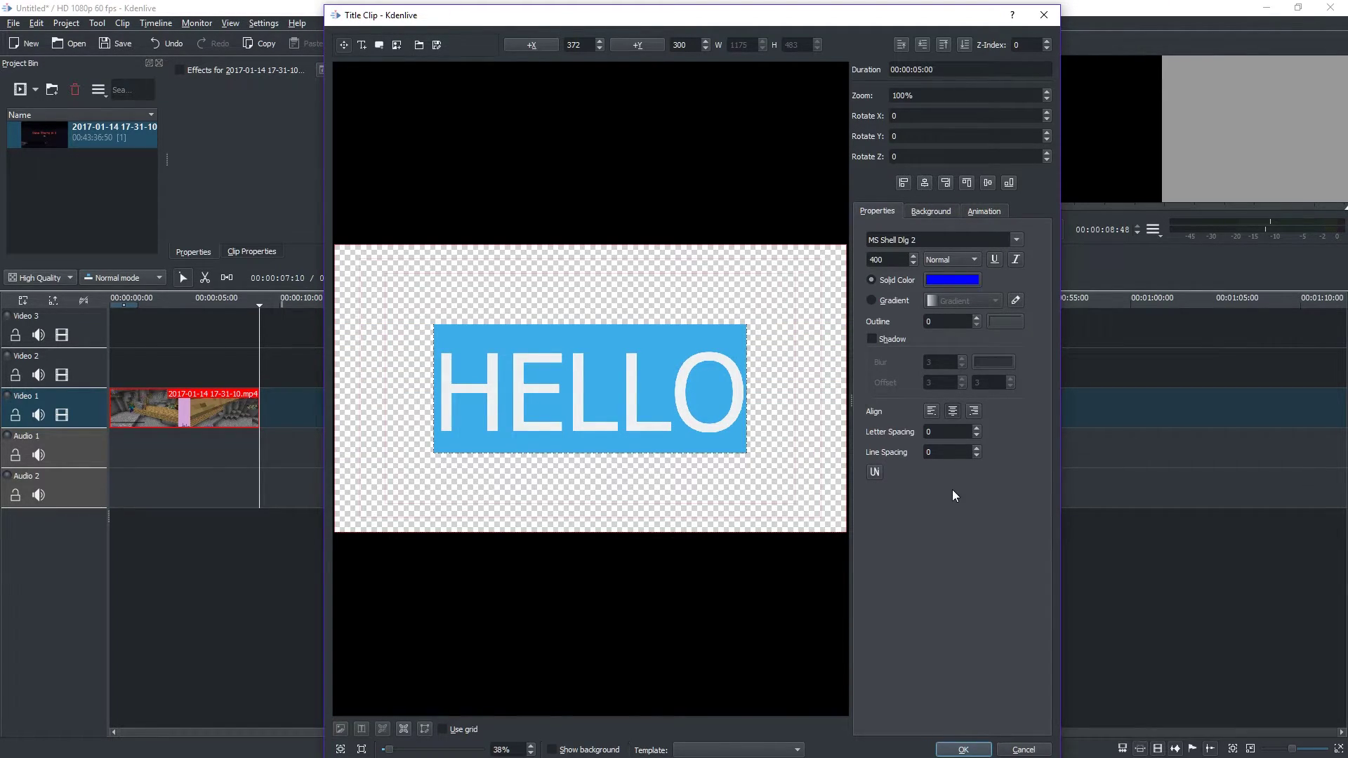
# Step: Save the title clip and place it directly after the gameplay segment on Video 1
pyautogui.click(959, 748)
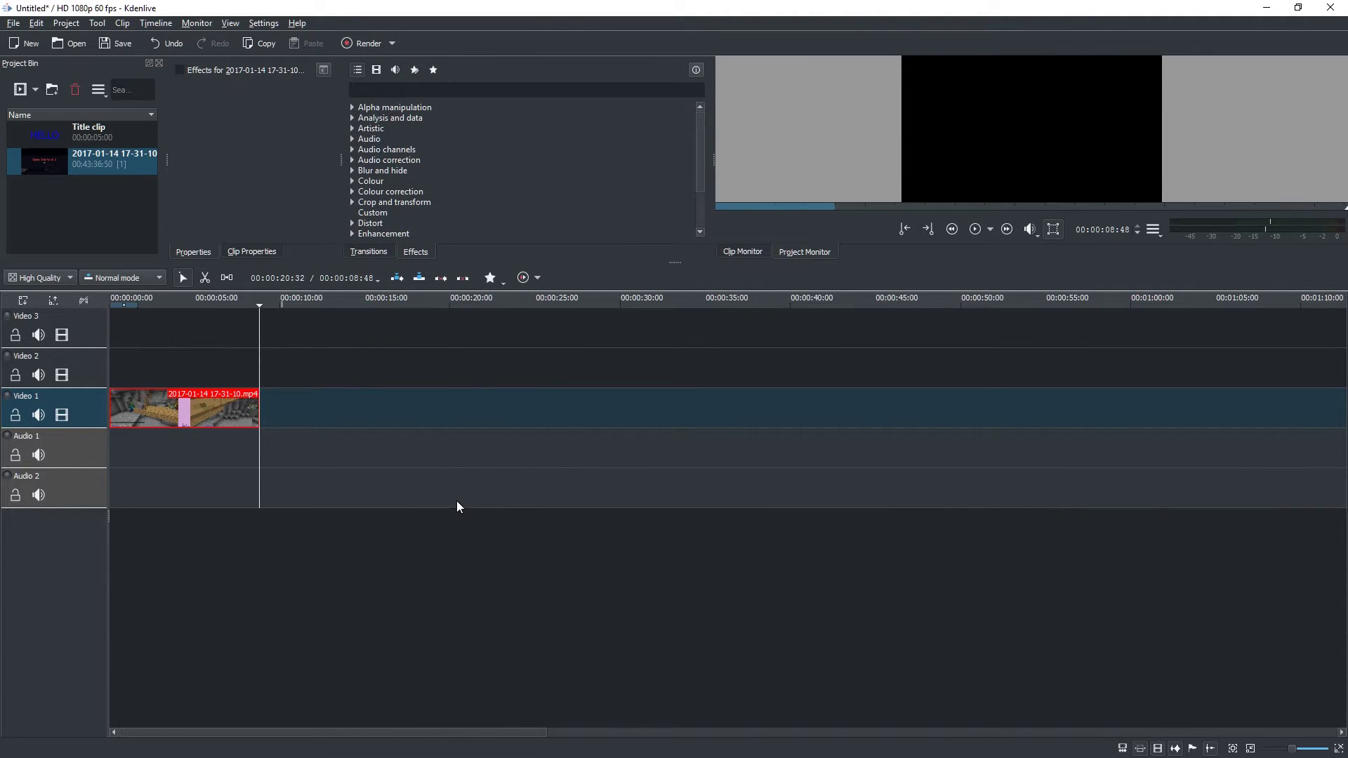
pyautogui.moveTo(48, 143); pyautogui.dragTo(261, 416)
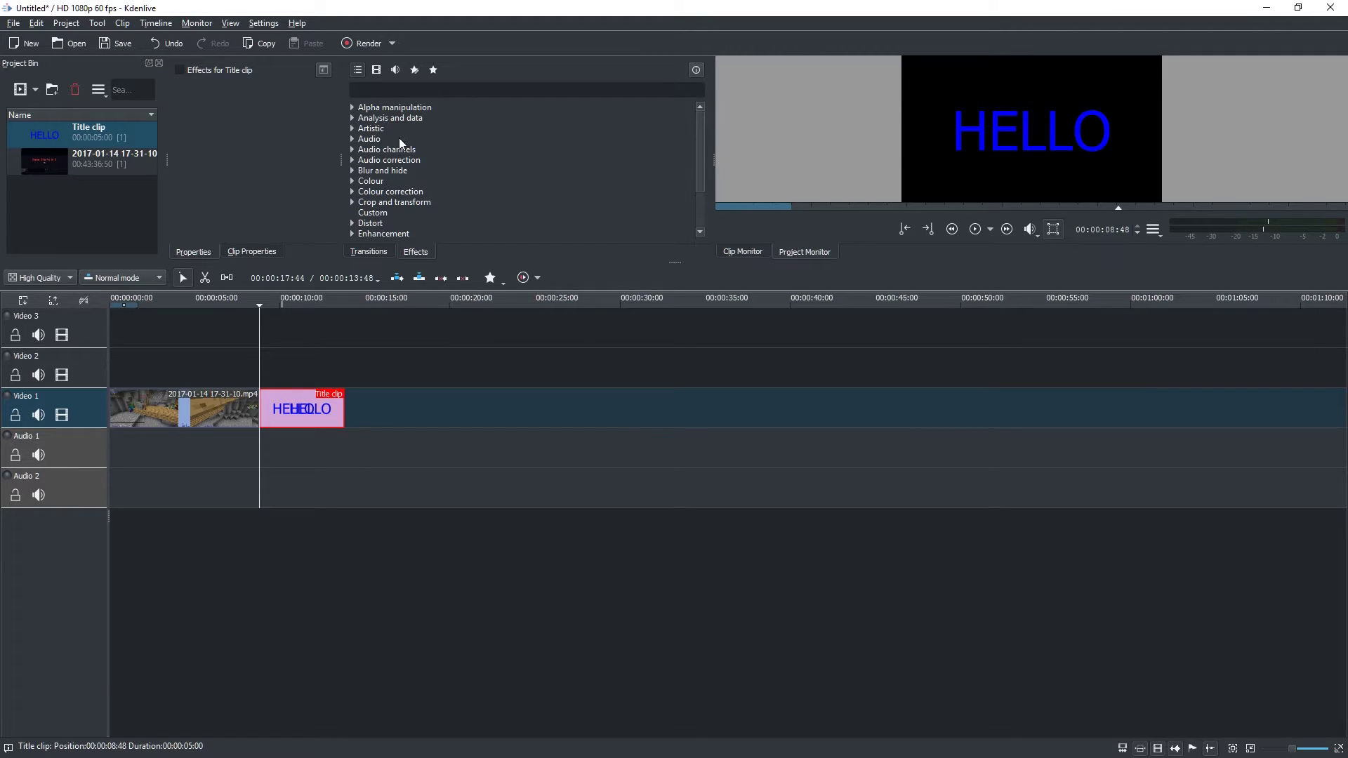
# Step: Apply the Fade out effect from the Fade group to the gameplay clip on Video 1
pyautogui.click(353, 170)
pyautogui.scroll(-4, 419, 199)
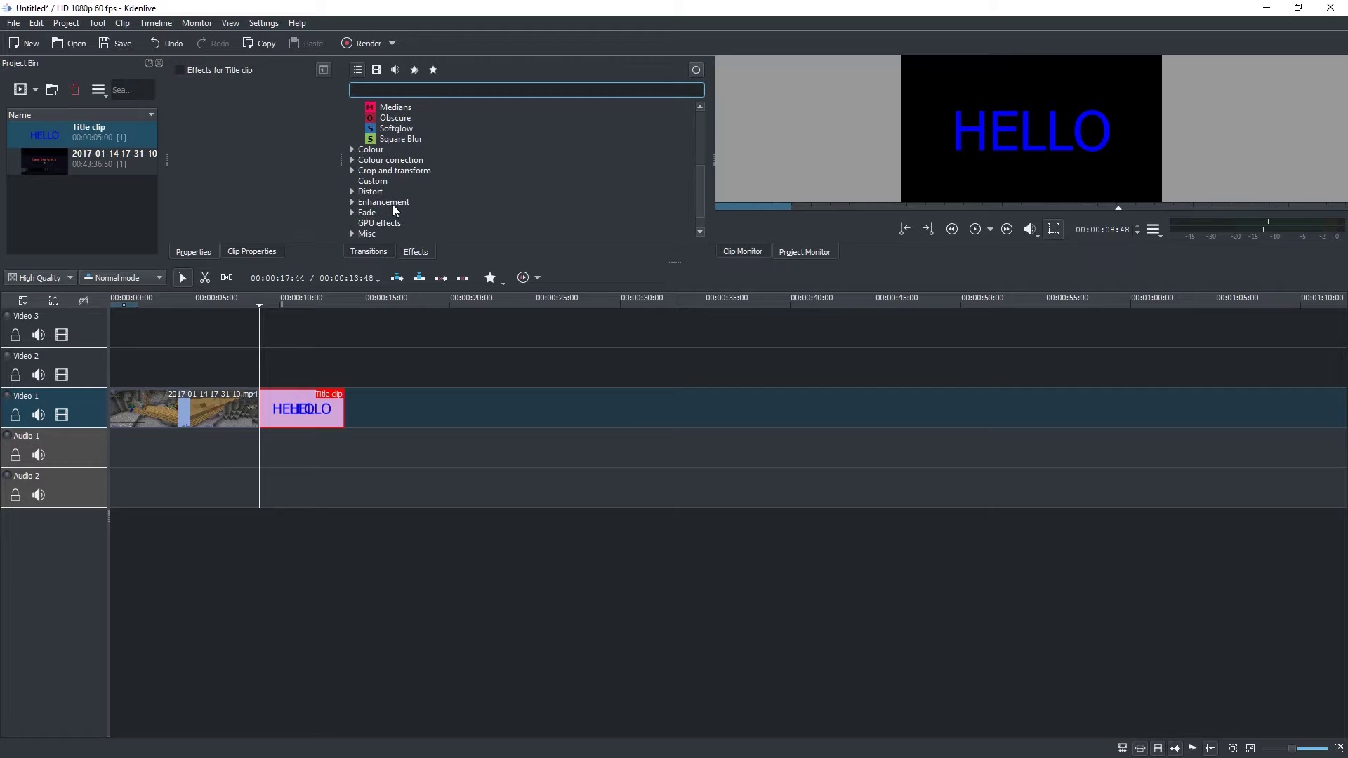
pyautogui.click(353, 202)
pyautogui.scroll(-2, 404, 201)
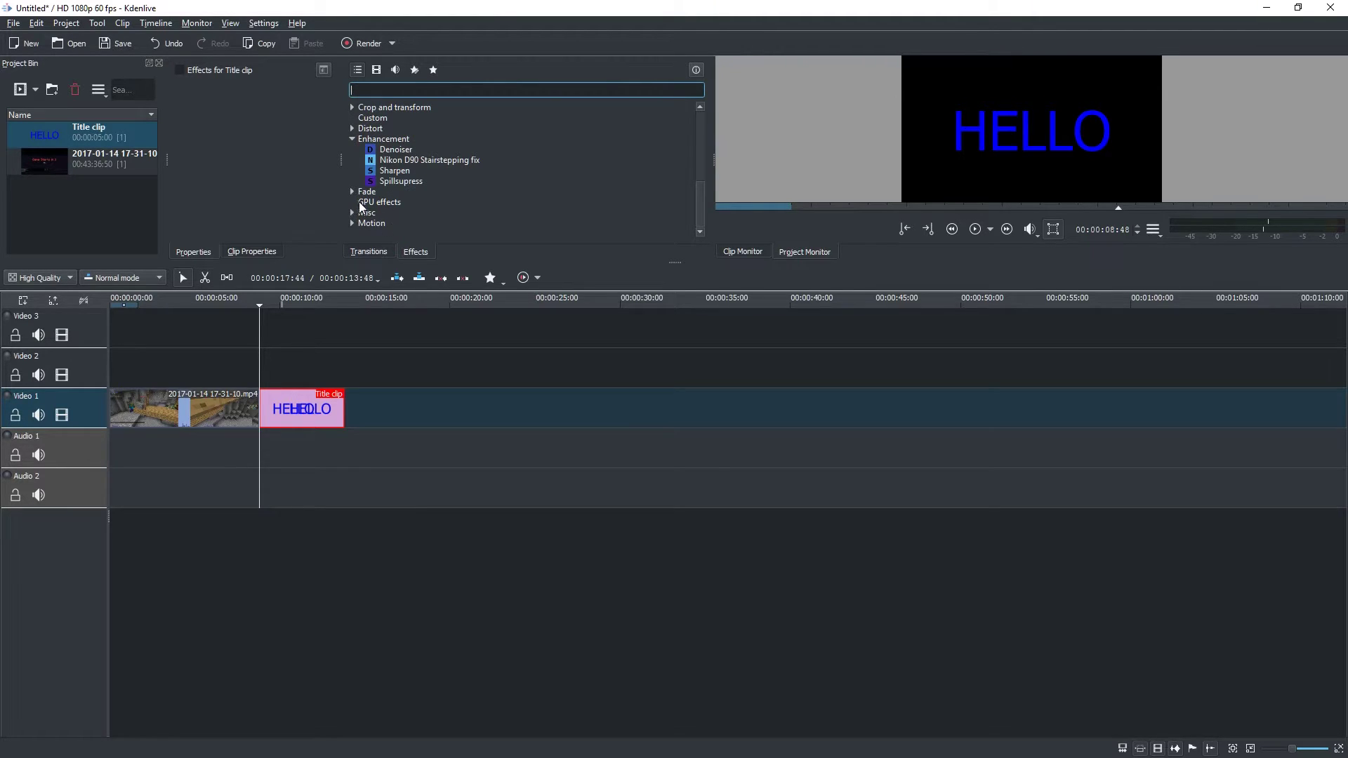
pyautogui.click(351, 191)
pyautogui.moveTo(396, 222); pyautogui.dragTo(257, 416)
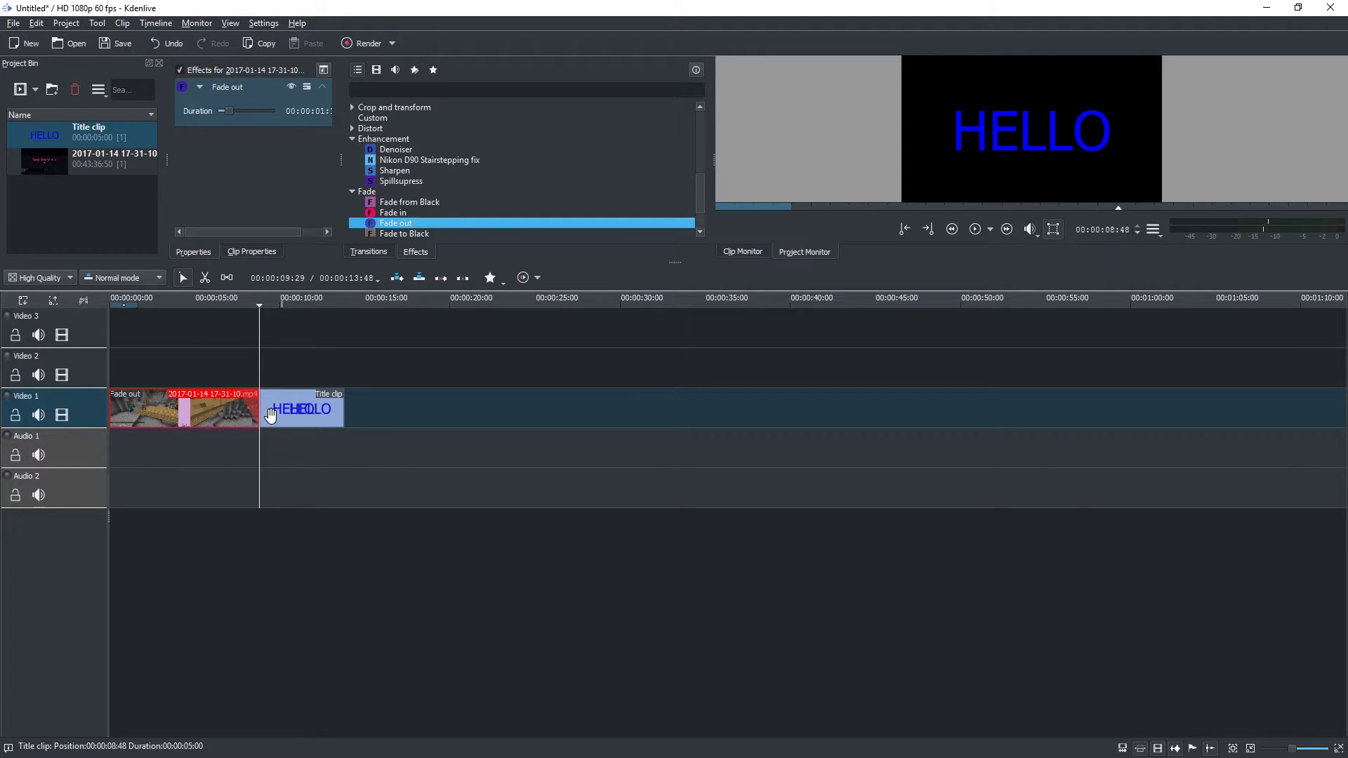
# Step: Step back through the last seconds of the gameplay clip to check the fade effect
pyautogui.click(259, 304)
pyautogui.press('Left')
pyautogui.press('Left')
pyautogui.press('Left')
pyautogui.press('Left')
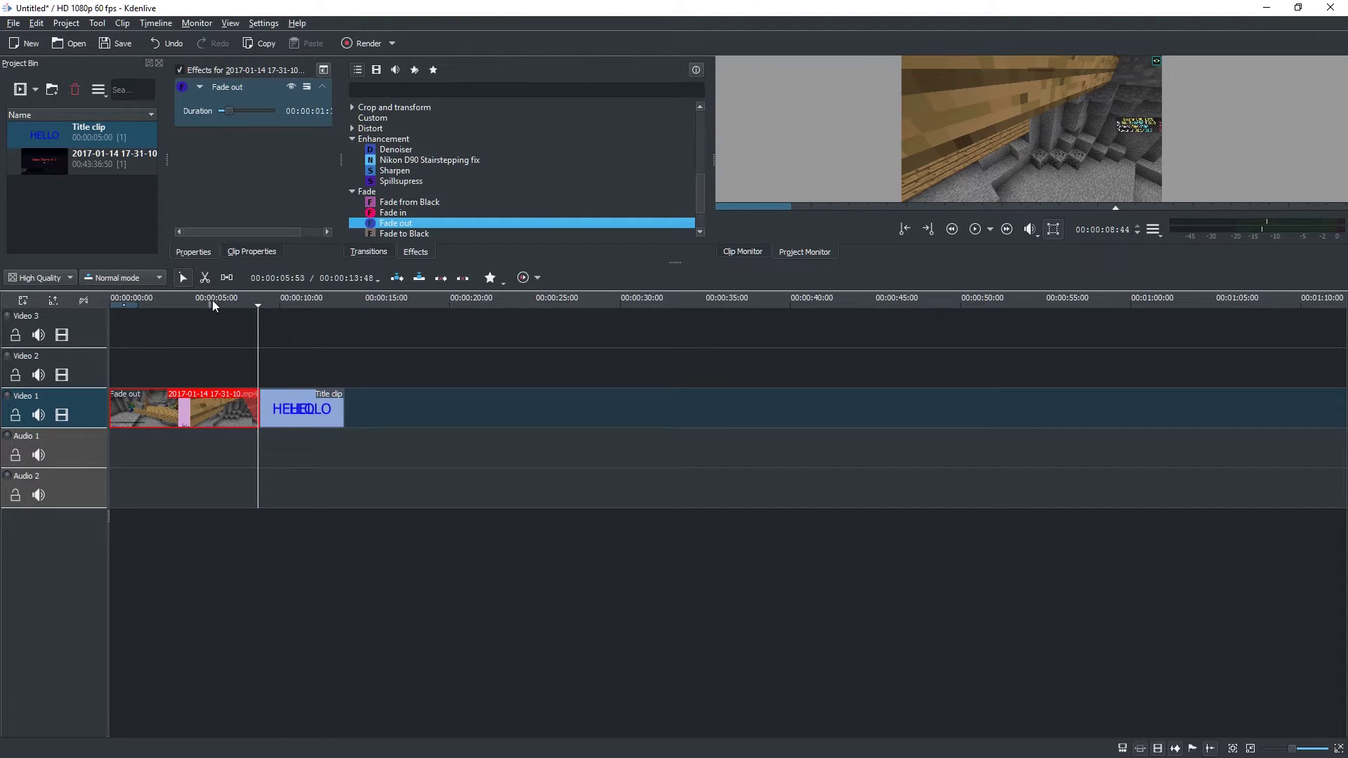
pyautogui.click(247, 304)
pyautogui.hotkey('shift', 'Left')
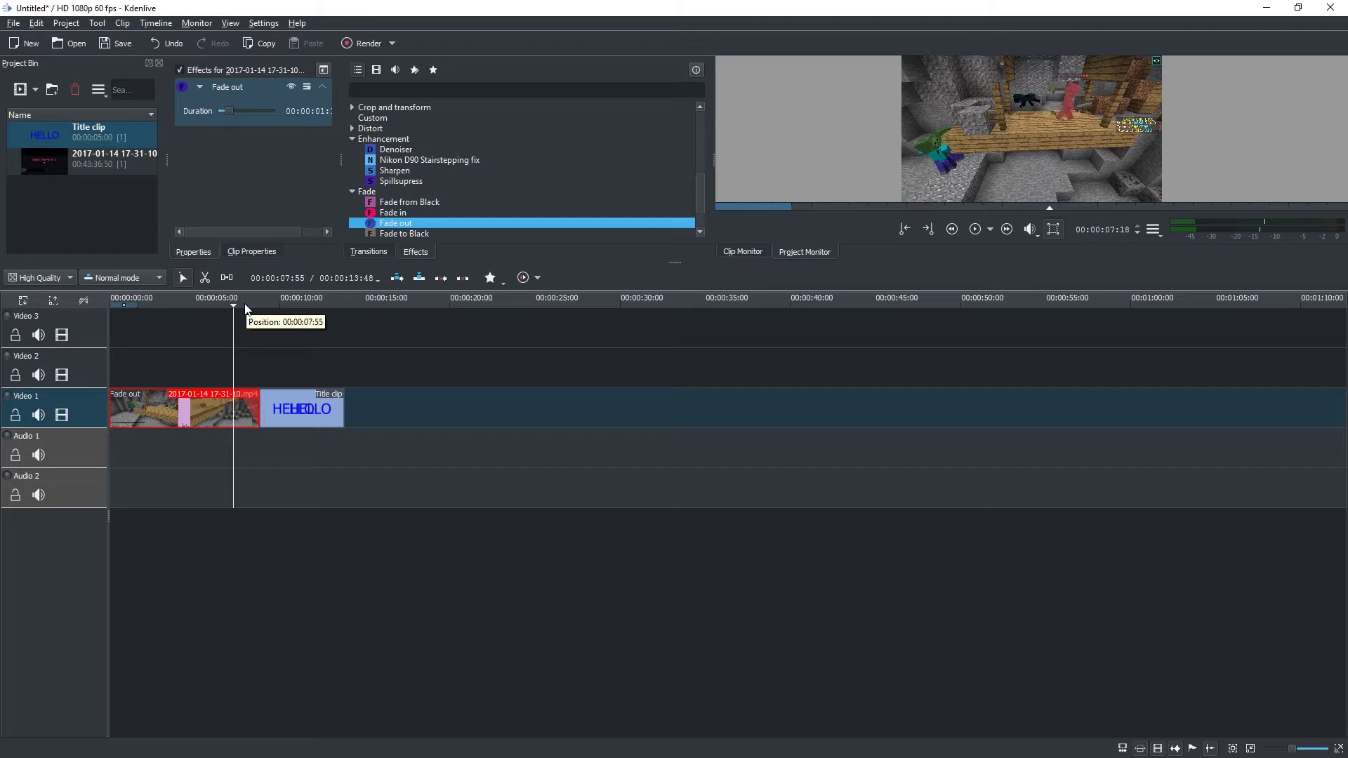
# Step: Undo the Fade out effect and move the playhead into the title clip at 00:00:11:05
pyautogui.hotkey('ctrl', 'z')
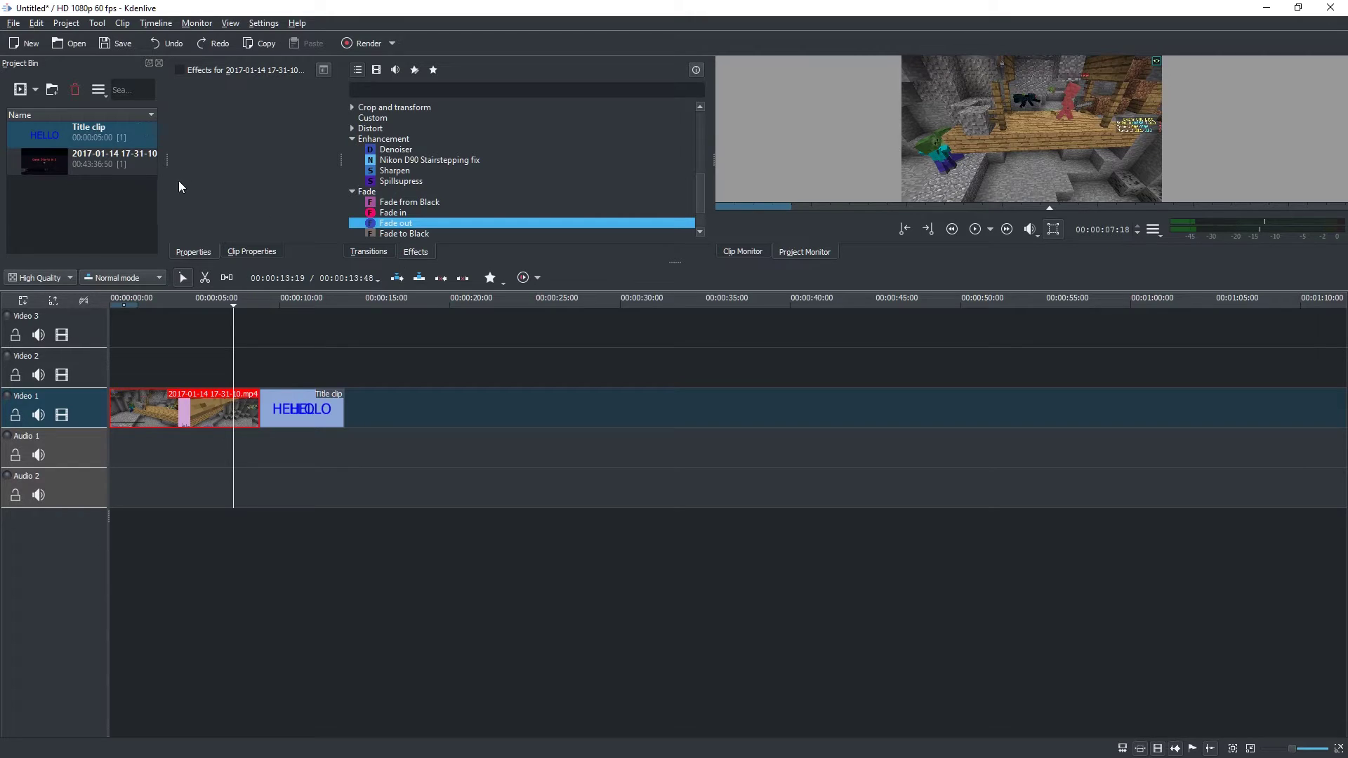
pyautogui.click(298, 300)
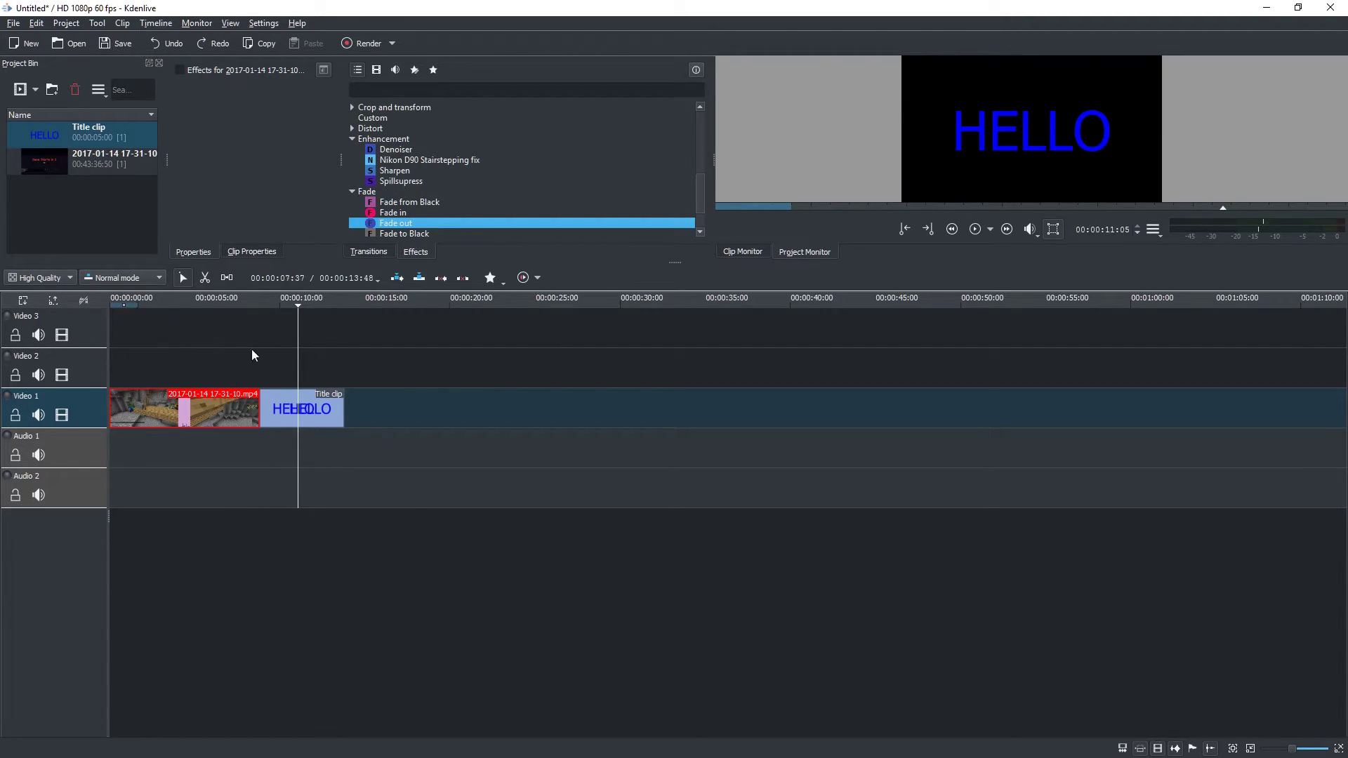
# Step: Set the render format to MP4 (H264/AAC) and the output file to test.mp4 on the Desktop
pyautogui.click(361, 45)
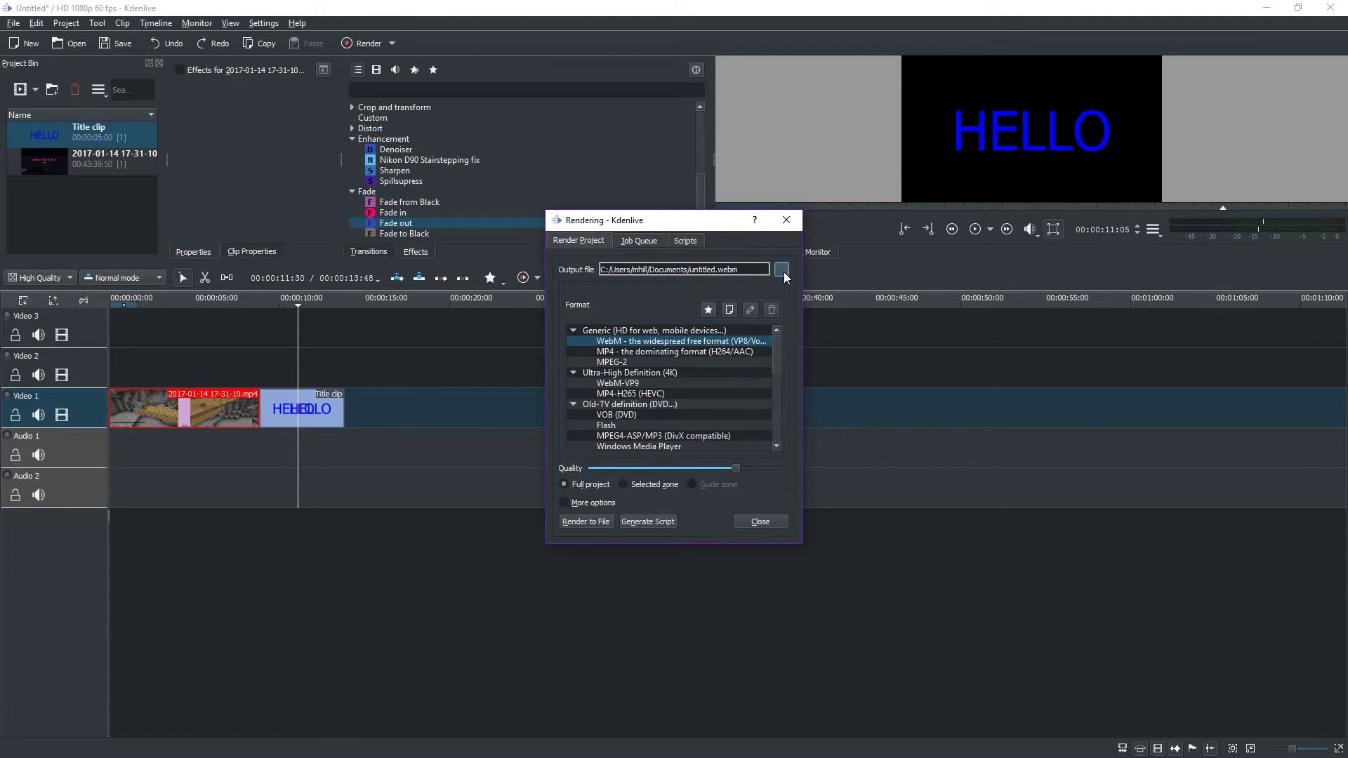
pyautogui.click(651, 357)
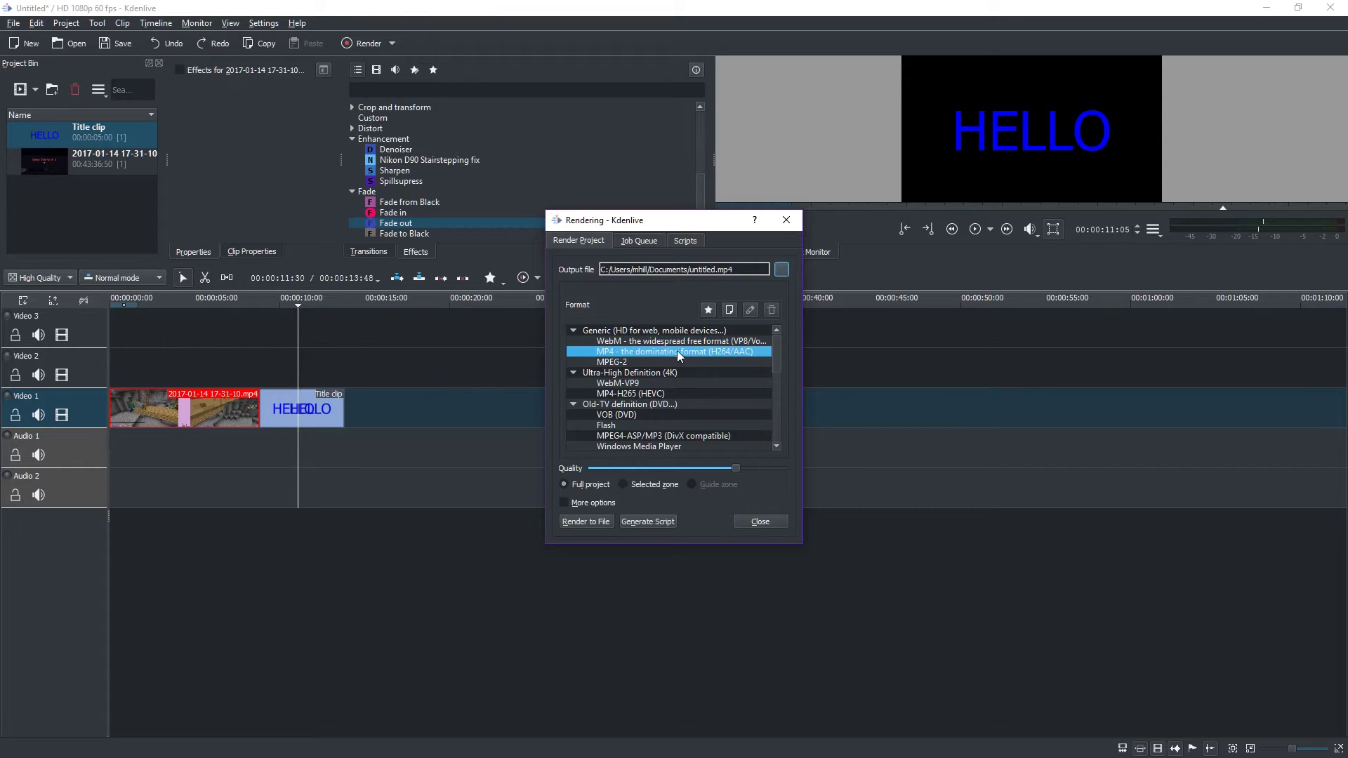
pyautogui.click(782, 272)
pyautogui.click(609, 373)
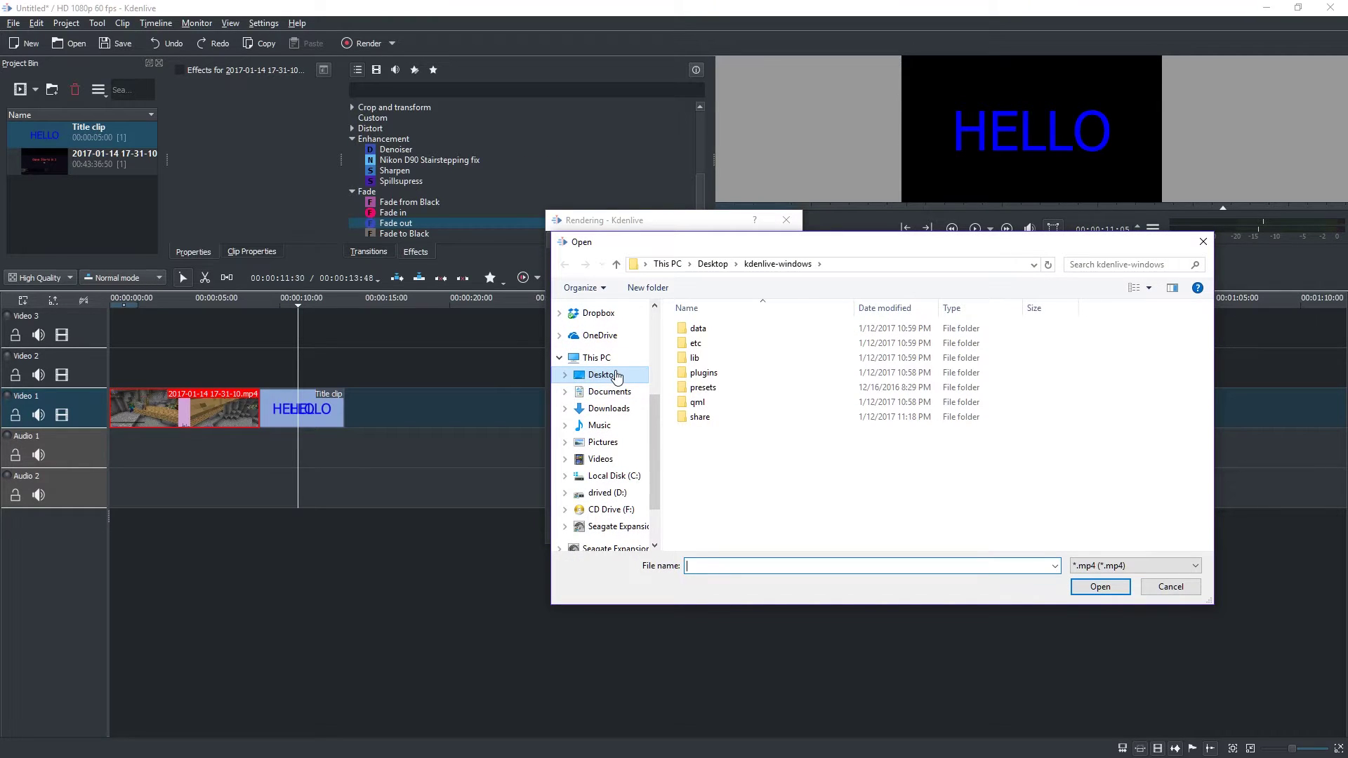
pyautogui.click(806, 567)
pyautogui.write('y')
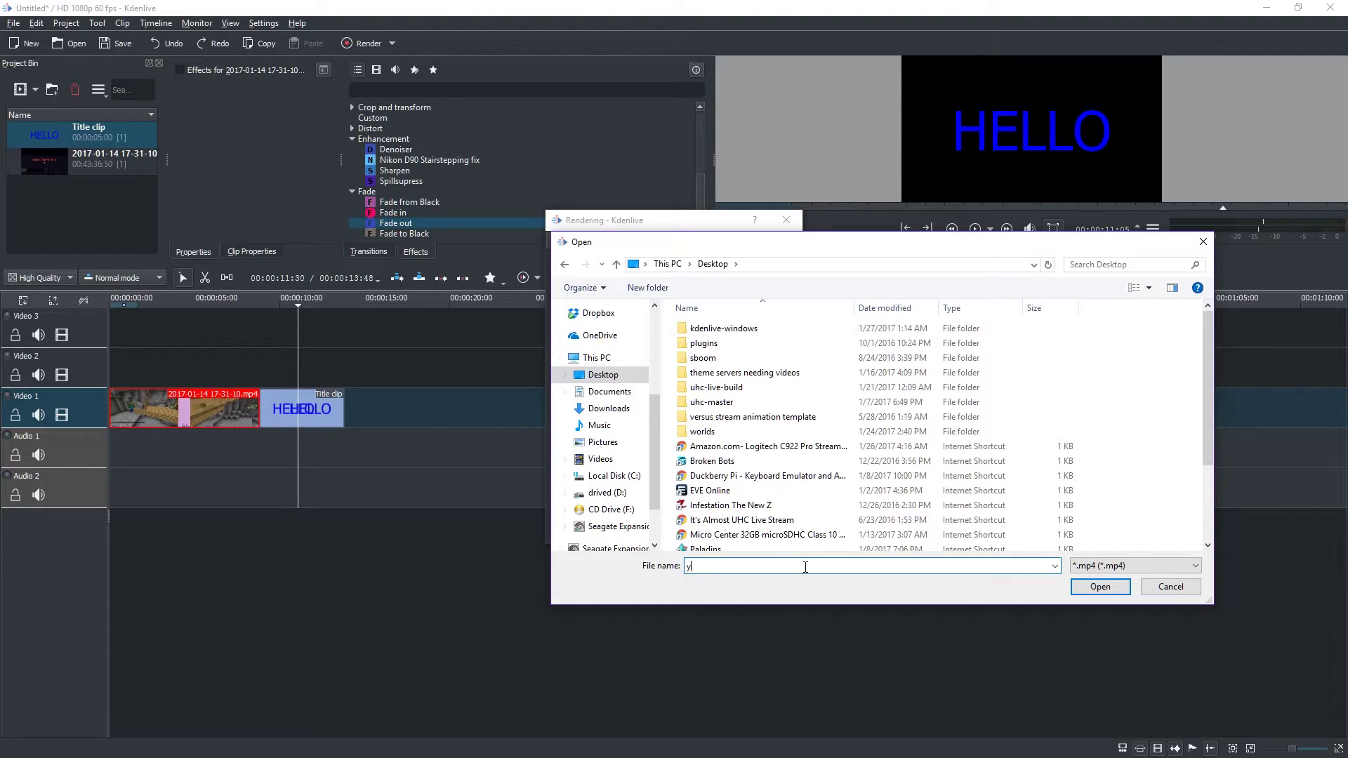
pyautogui.write('r')
pyautogui.press('BackSpace')
pyautogui.press('BackSpace')
pyautogui.write('test')
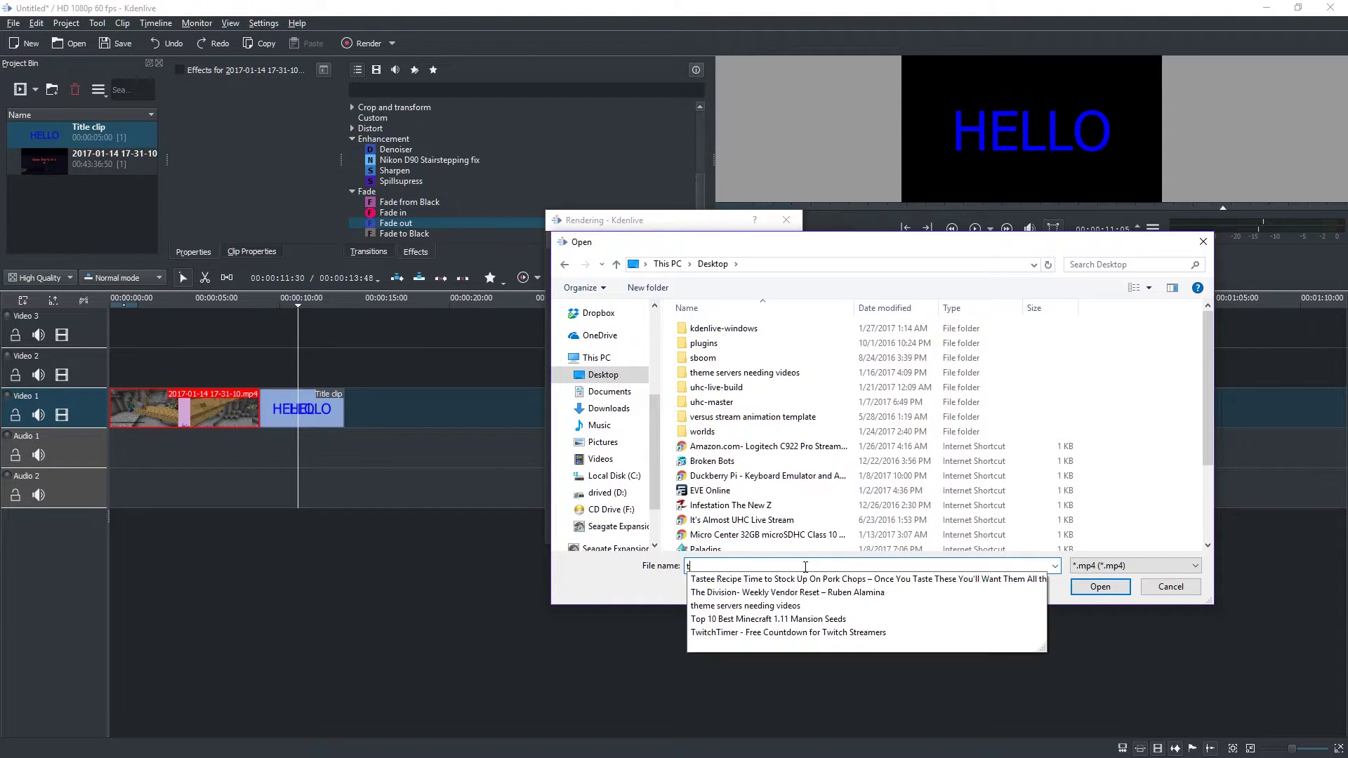
pyautogui.click(1106, 592)
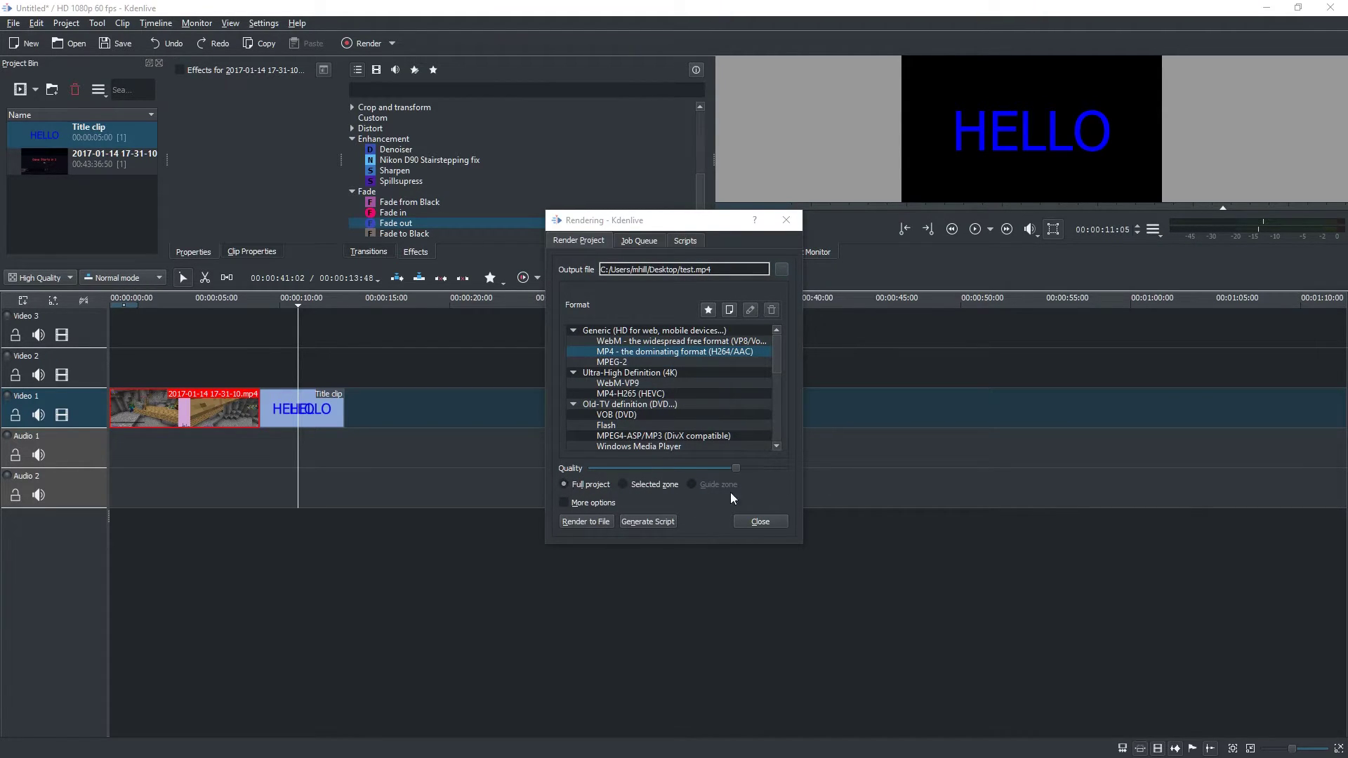
# Step: Raise the render quality to its maximum and render the full project to the output file
pyautogui.moveTo(736, 468); pyautogui.dragTo(799, 479)
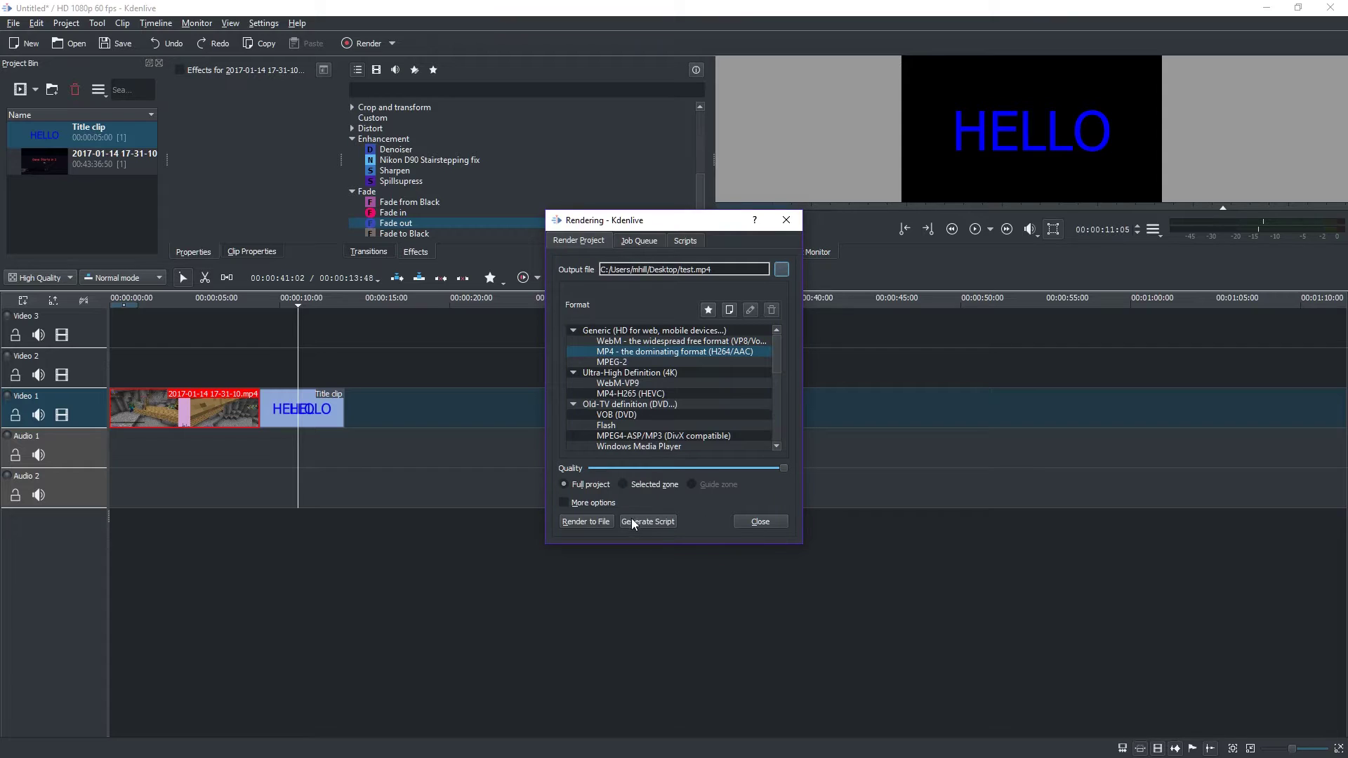
pyautogui.click(760, 522)
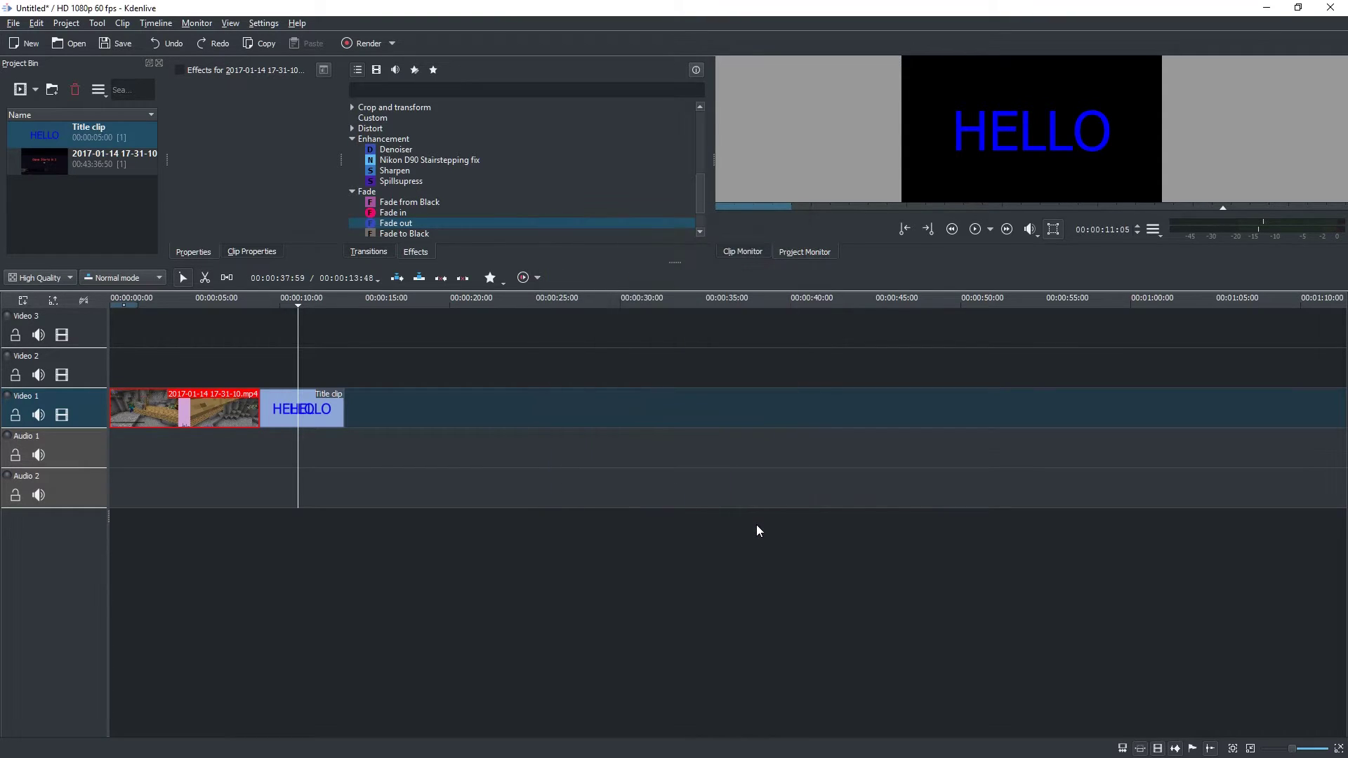
pyautogui.click(366, 44)
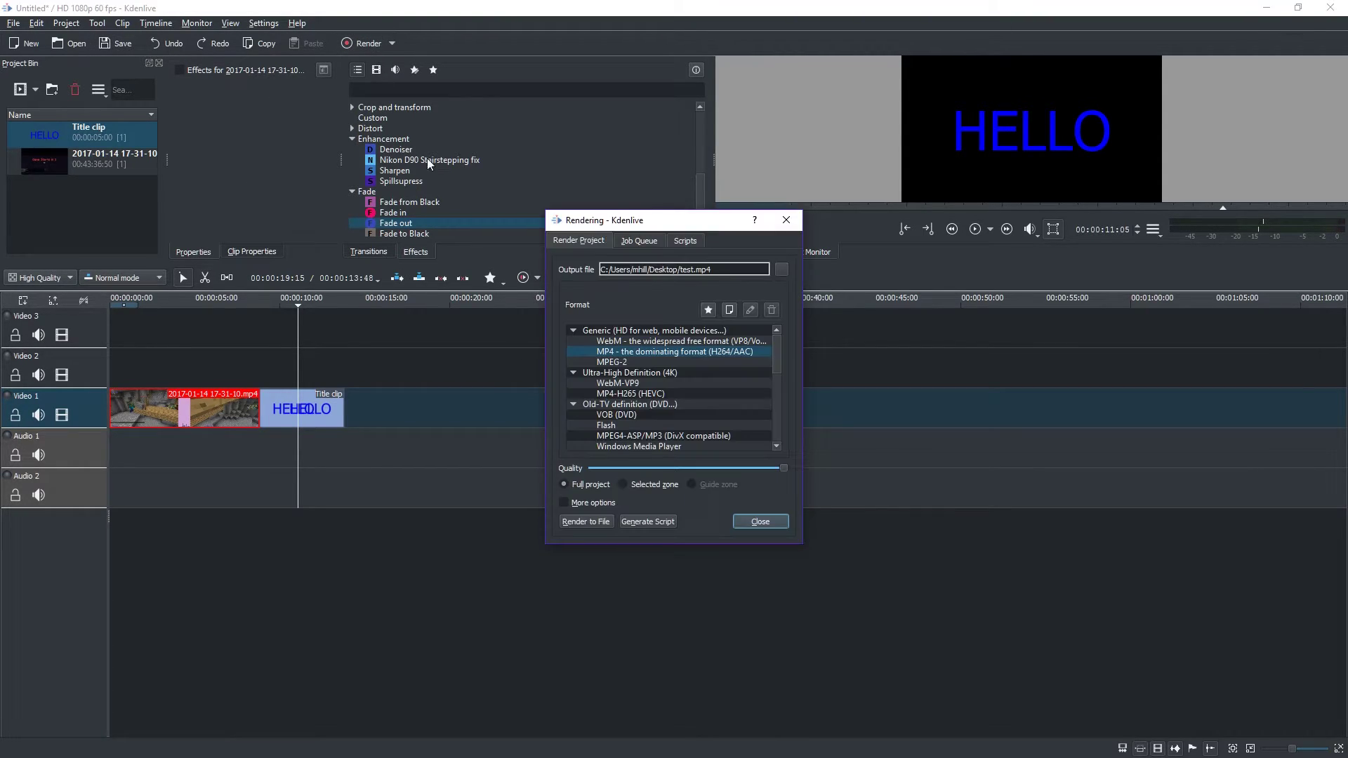
pyautogui.click(608, 525)
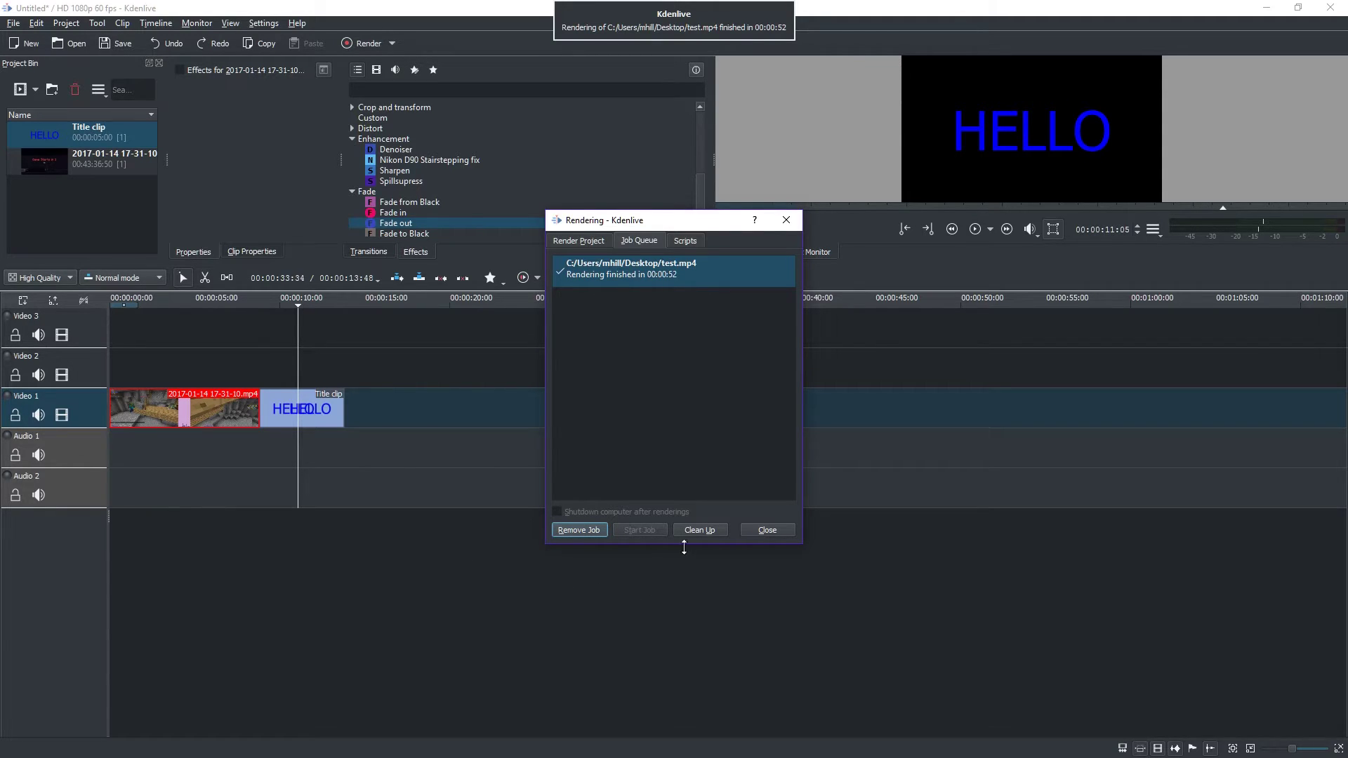
# Step: Close the rendering dialog, open test.mp4 from the desktop in VLC and play it full screen, replaying from near the start
pyautogui.click(767, 530)
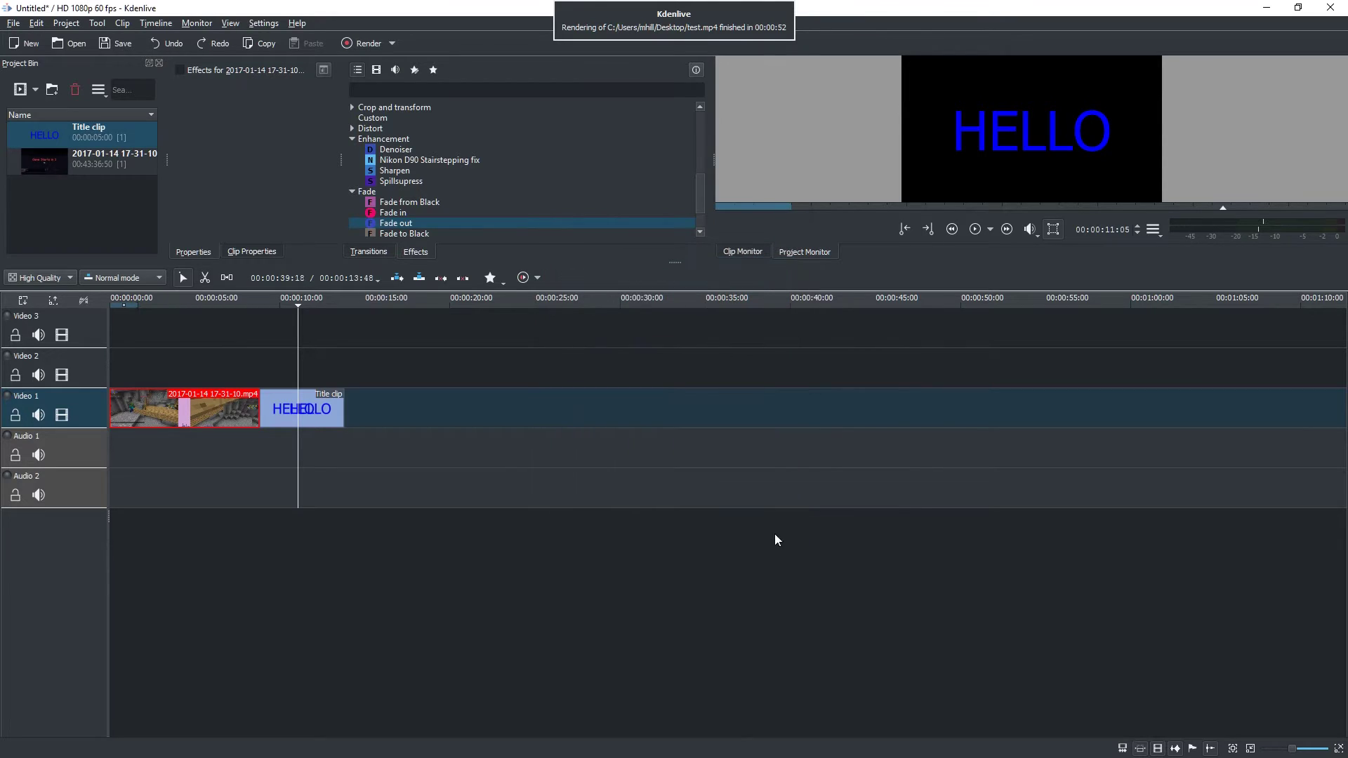
pyautogui.click(1269, 7)
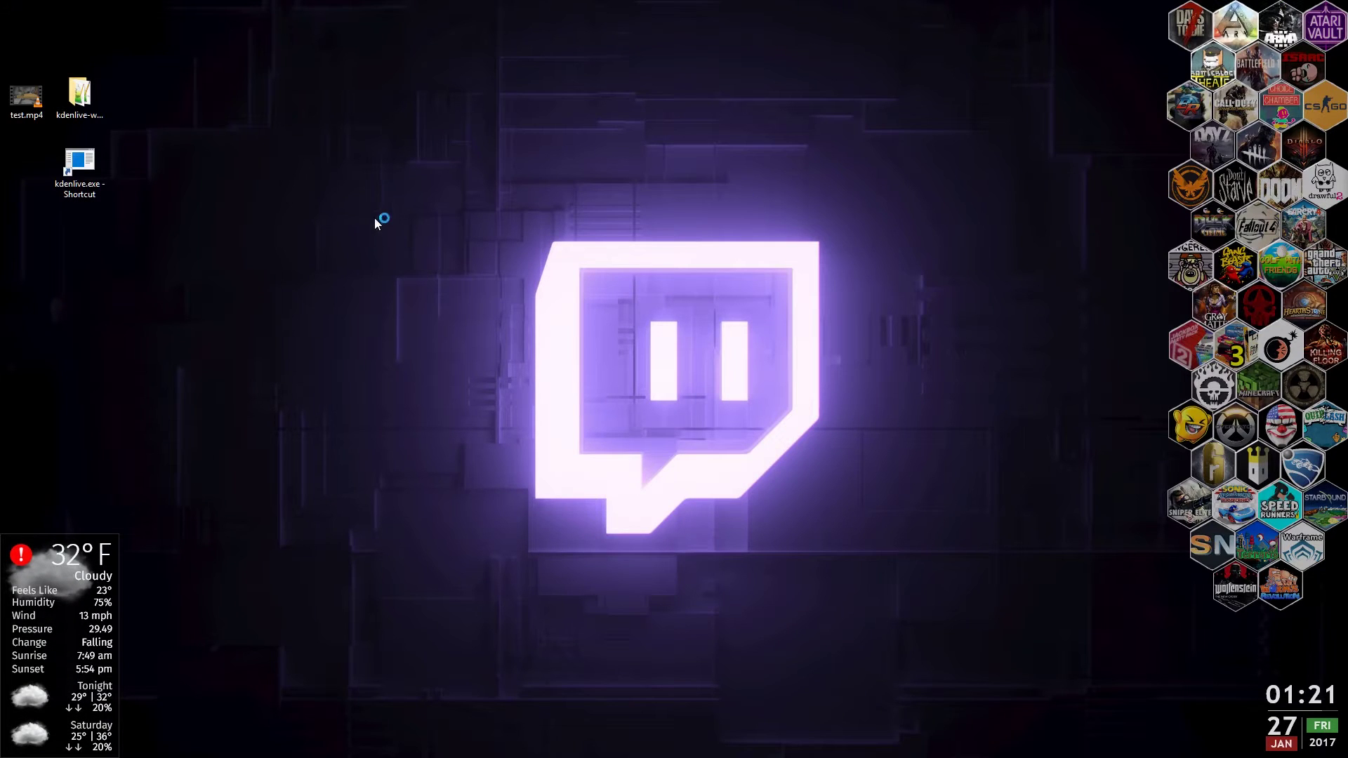
pyautogui.click(26, 98)
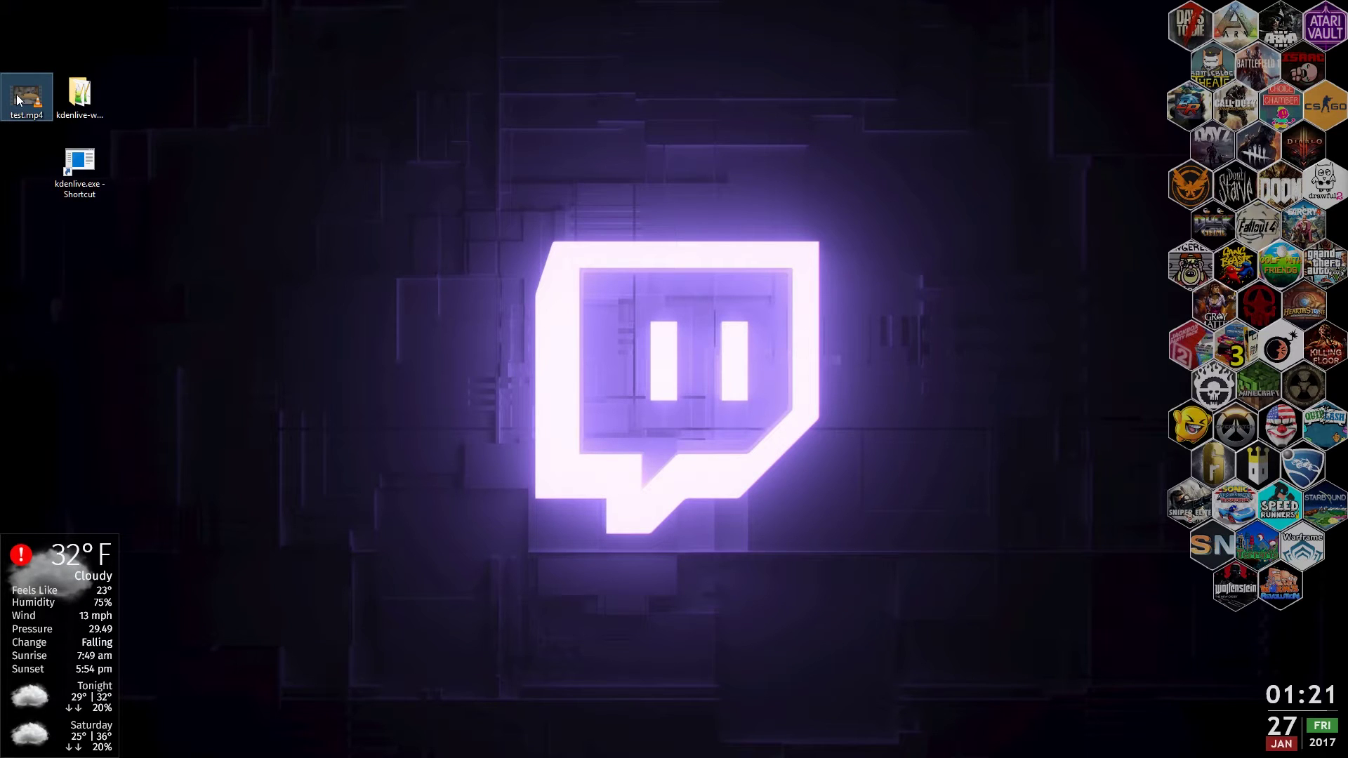
pyautogui.doubleClick(20, 97)
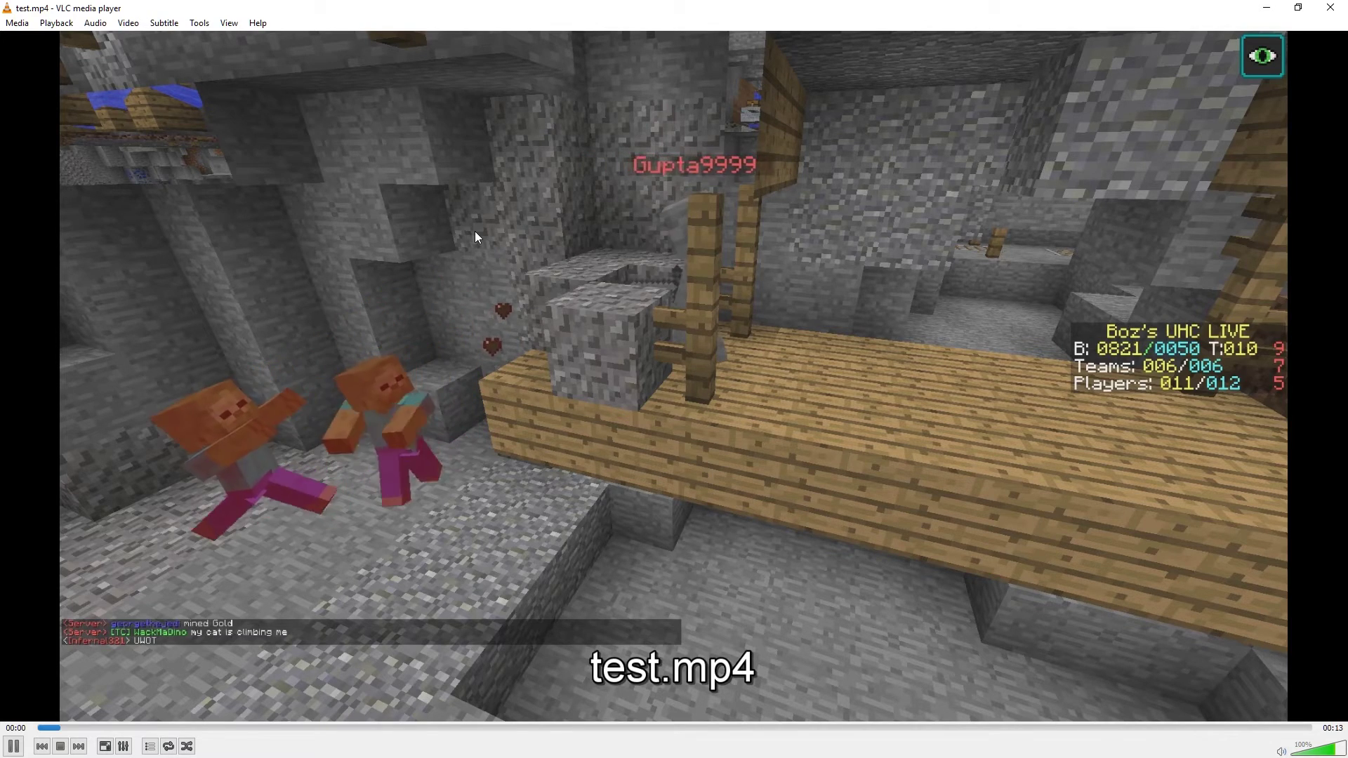
pyautogui.doubleClick(599, 300)
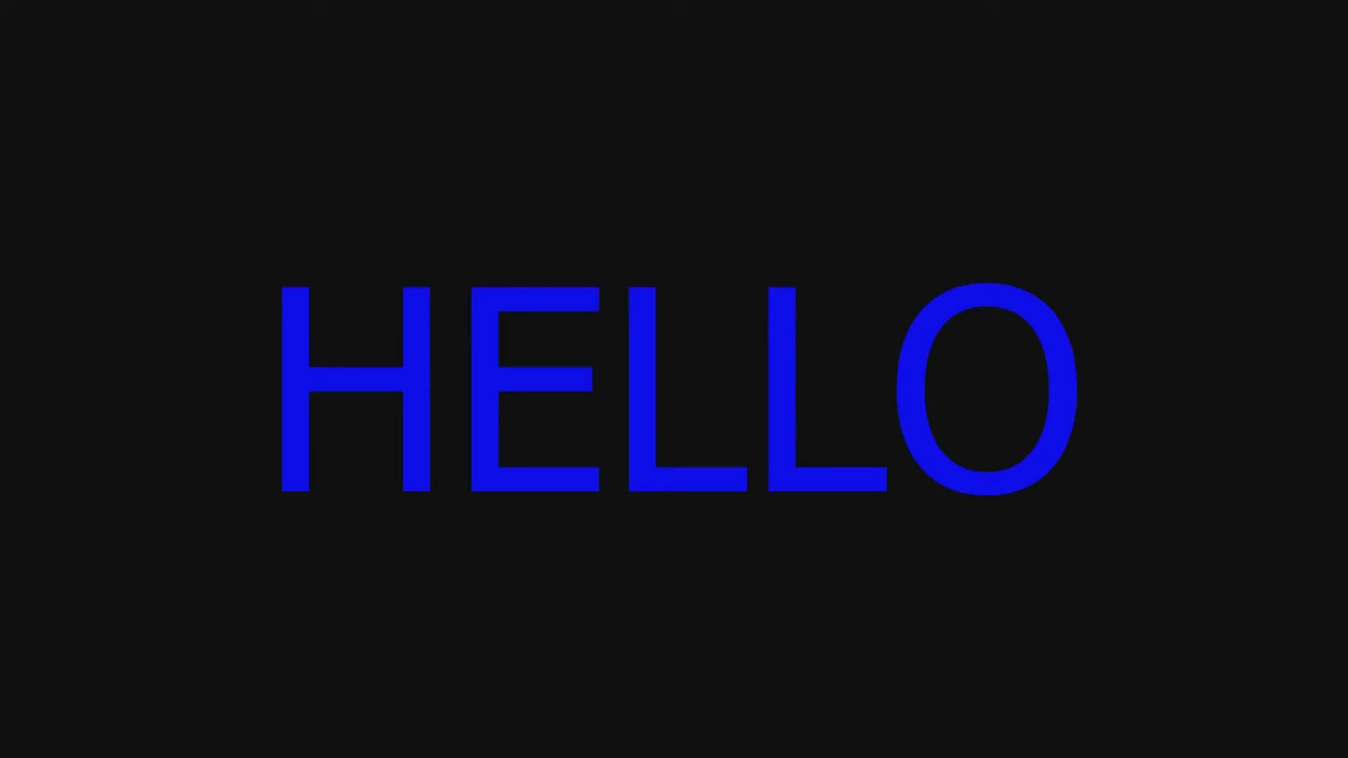
pyautogui.click(448, 724)
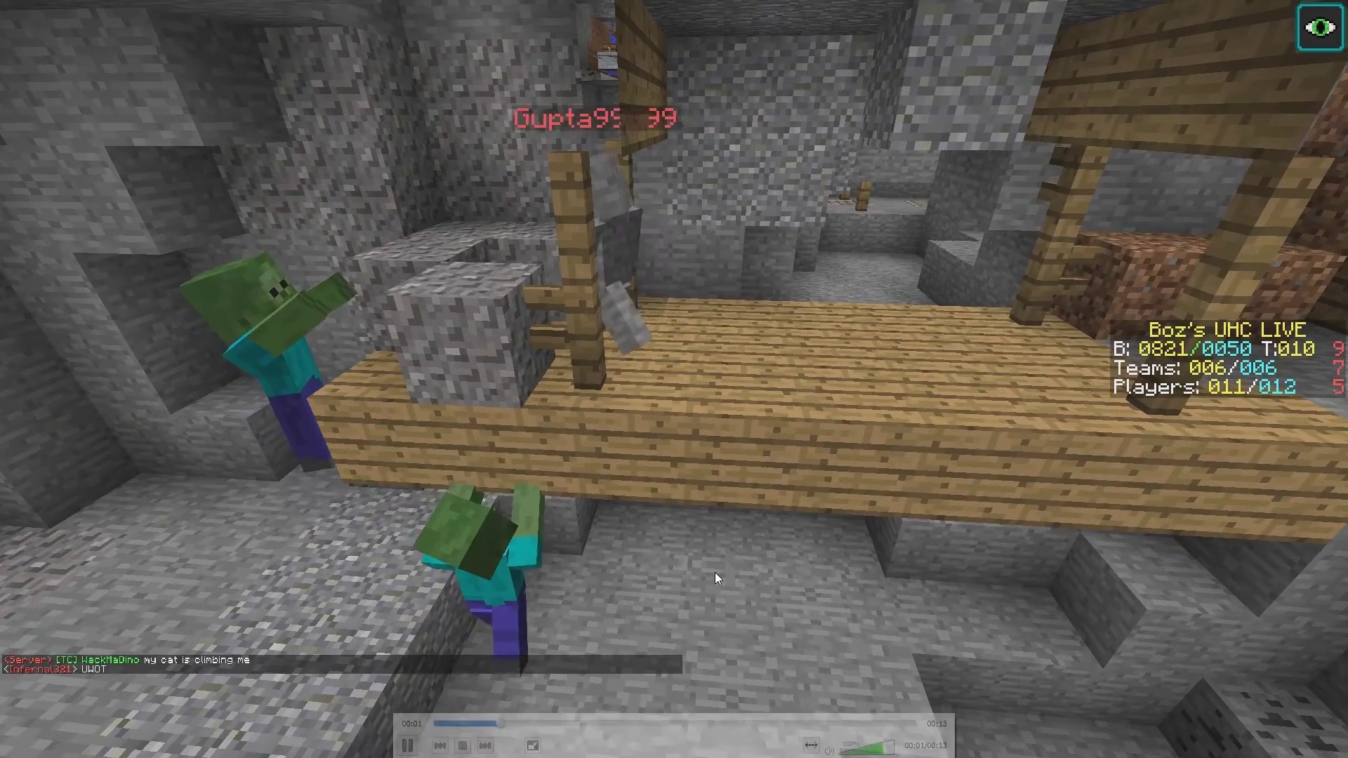
# Step: Watch the rendered test.mp4, leave full screen, replay it from the beginning and pause it near the start
pyautogui.click(319, 620)
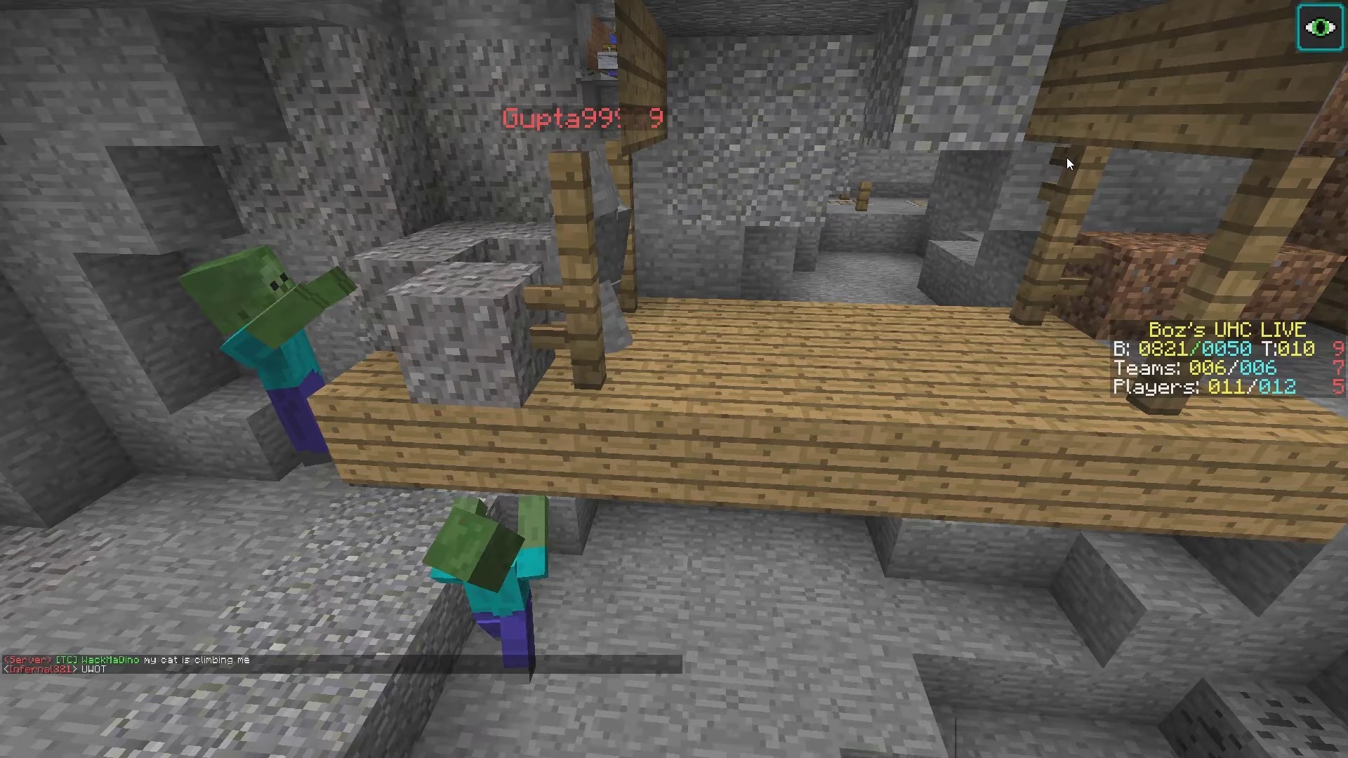
pyautogui.click(840, 182)
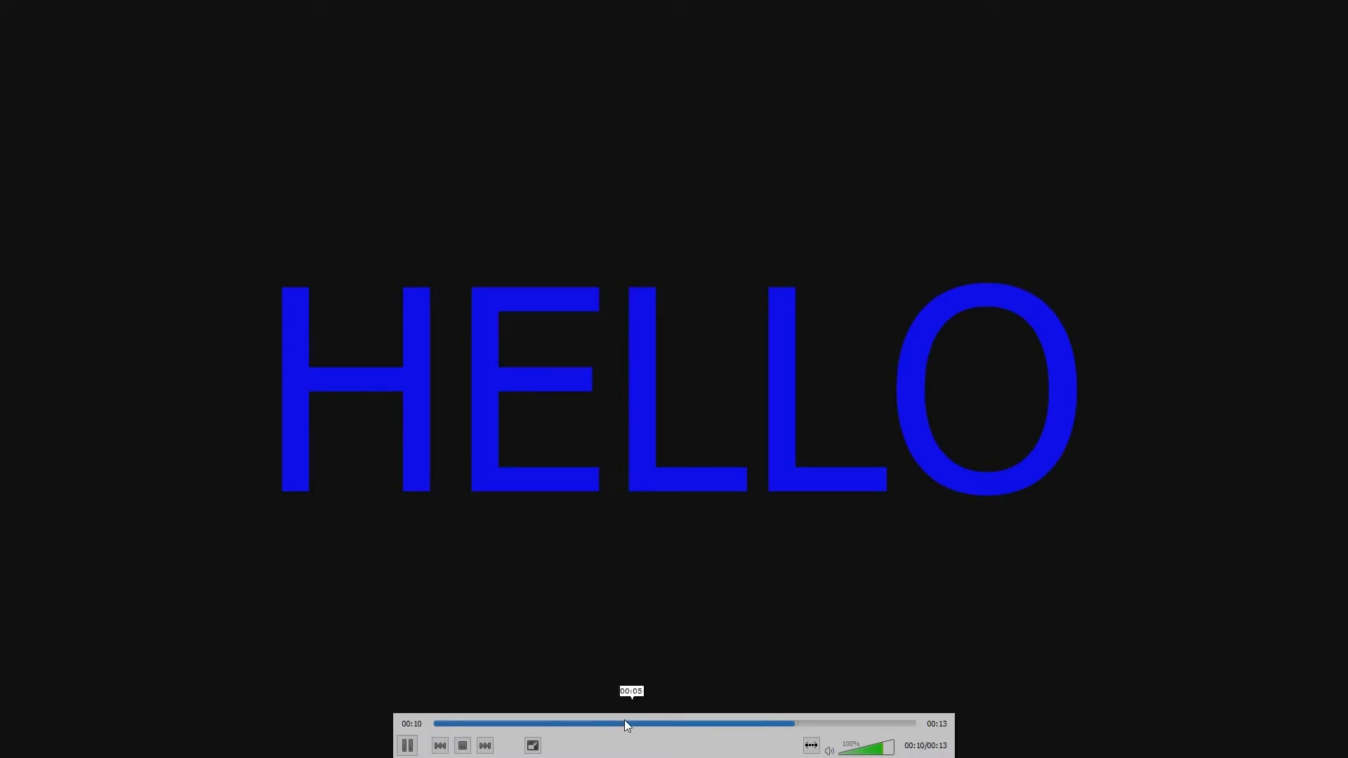
pyautogui.click(530, 741)
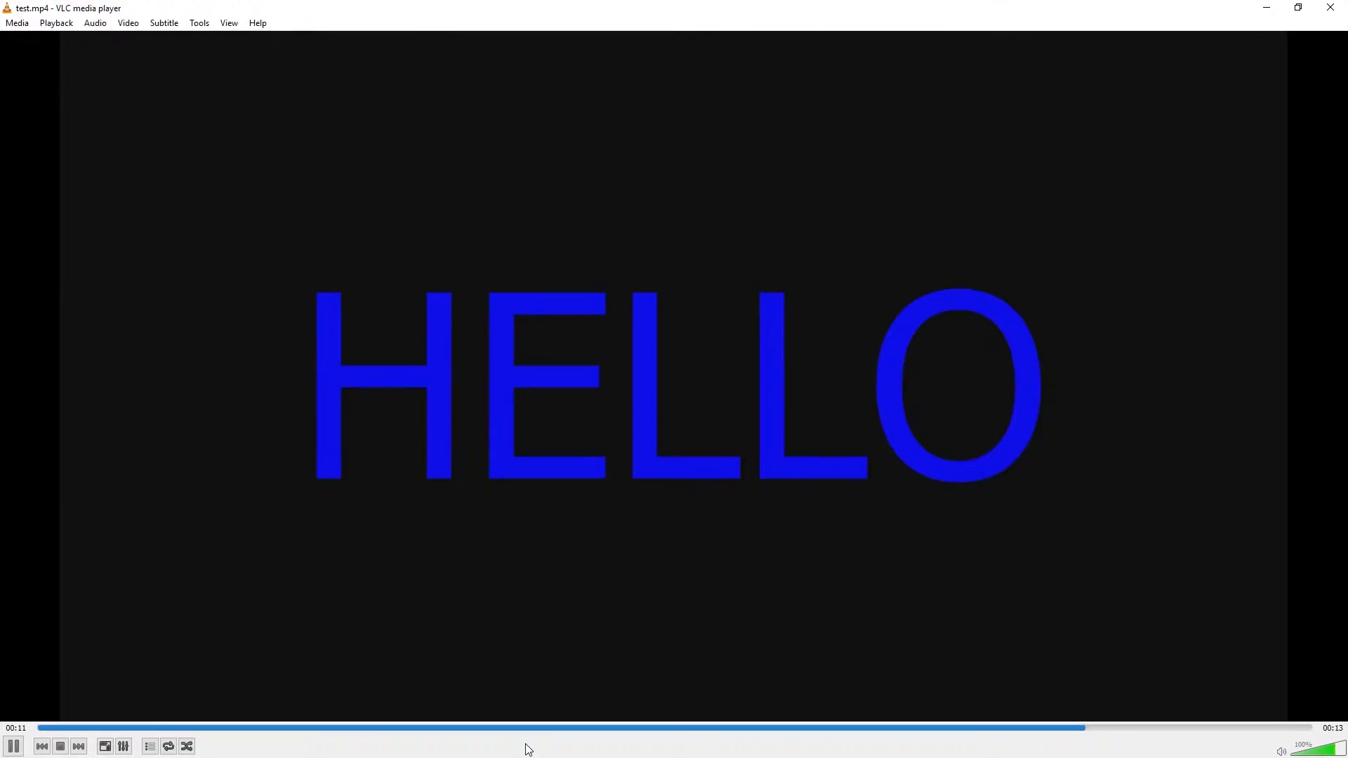
pyautogui.click(39, 729)
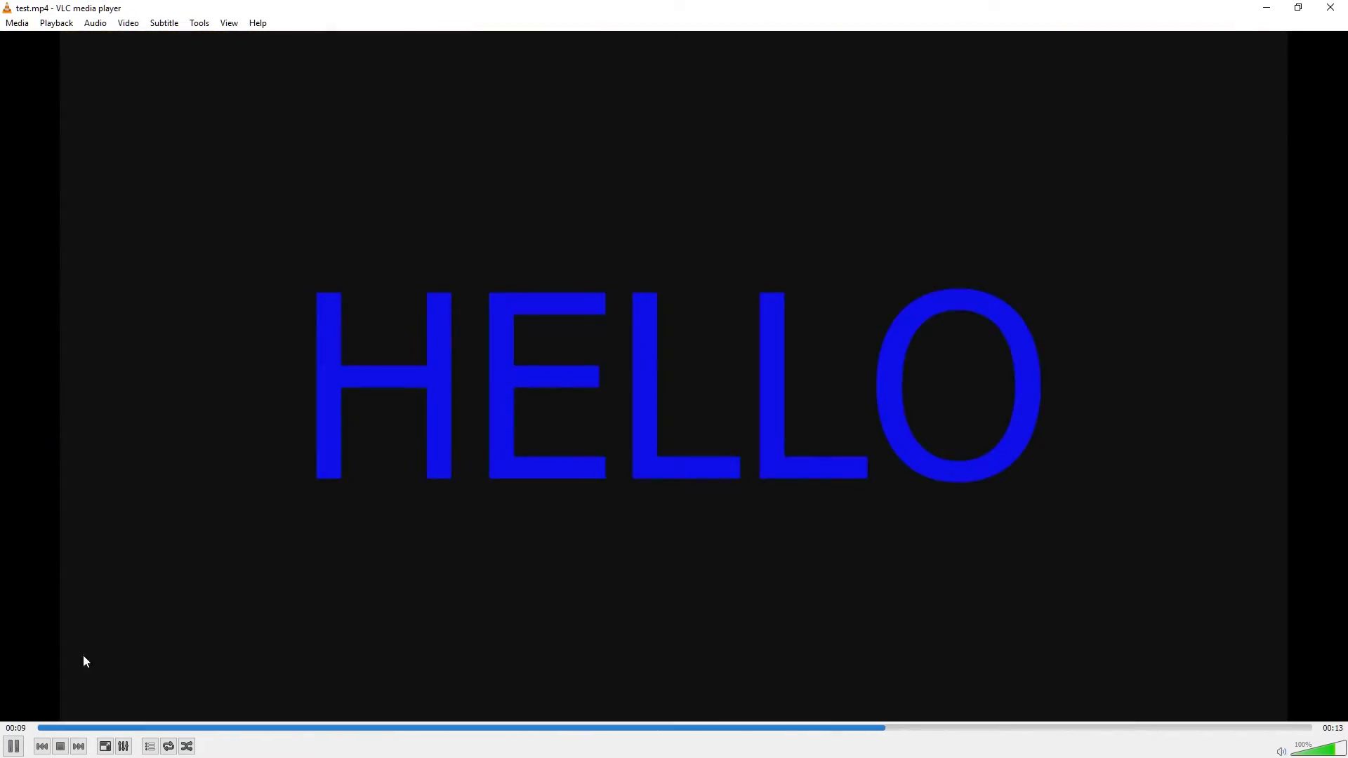
pyautogui.click(49, 728)
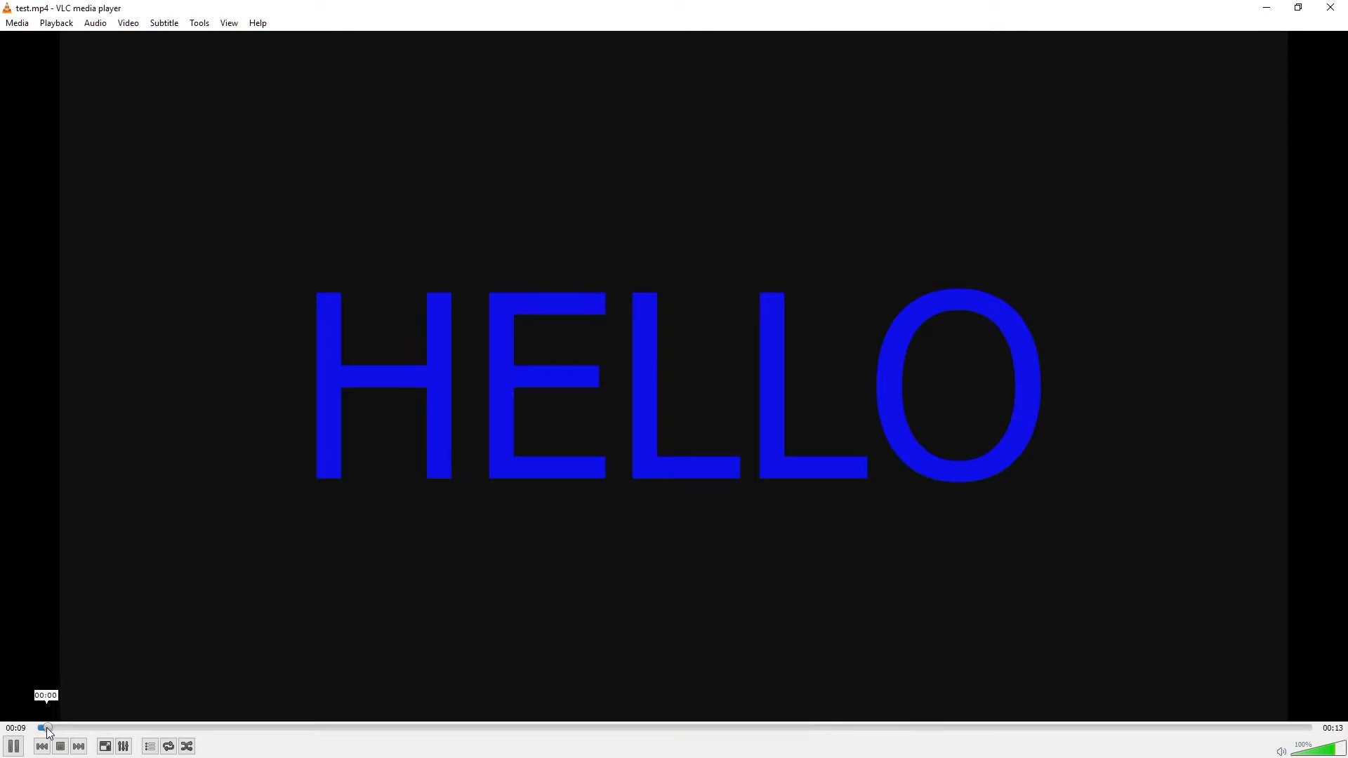
pyautogui.press('space')
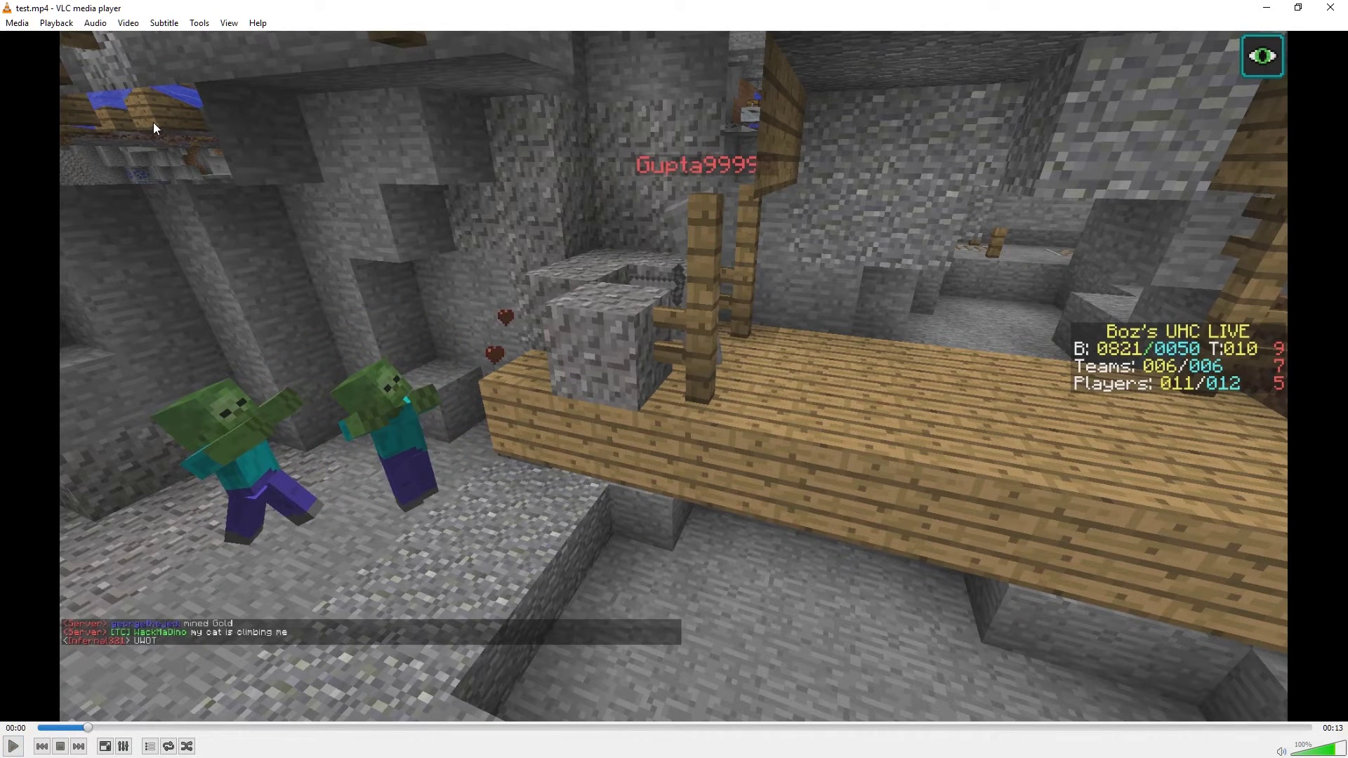
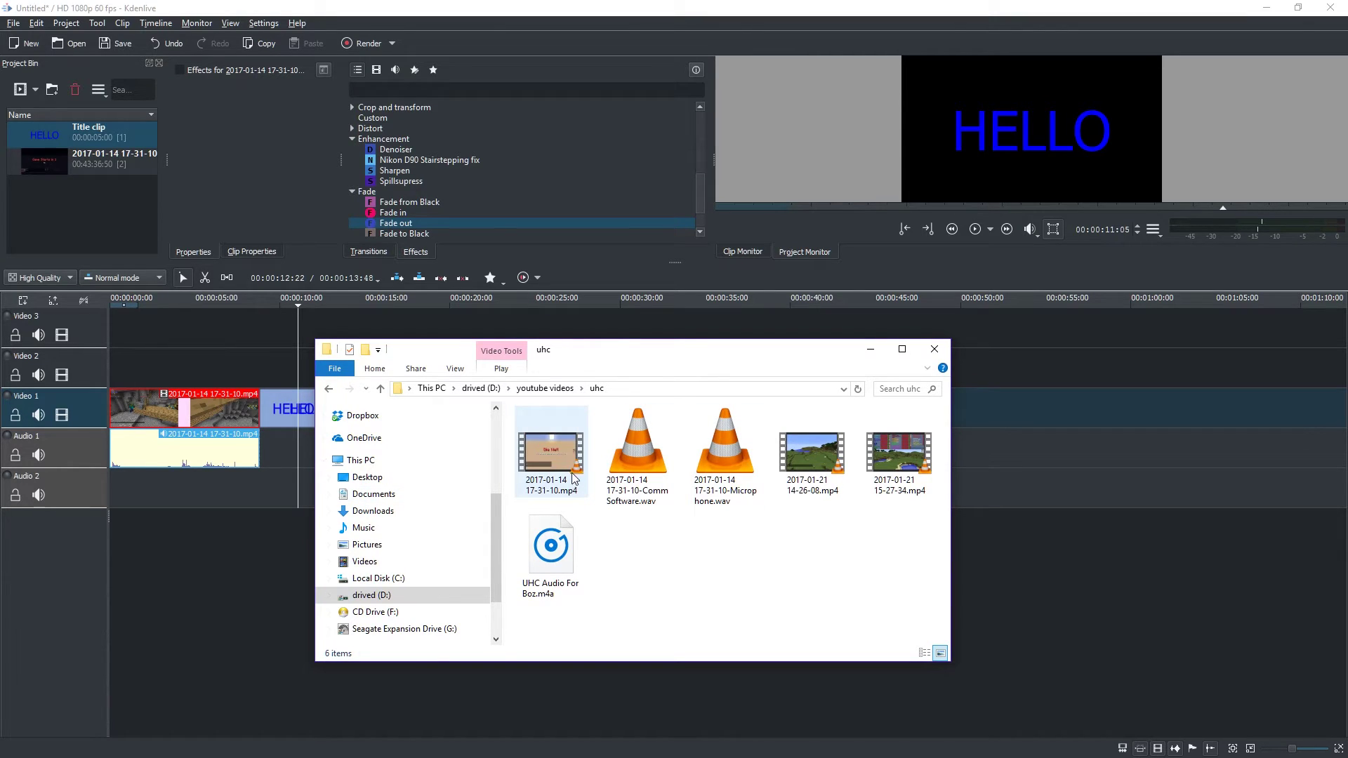
pyautogui.click(574, 478)
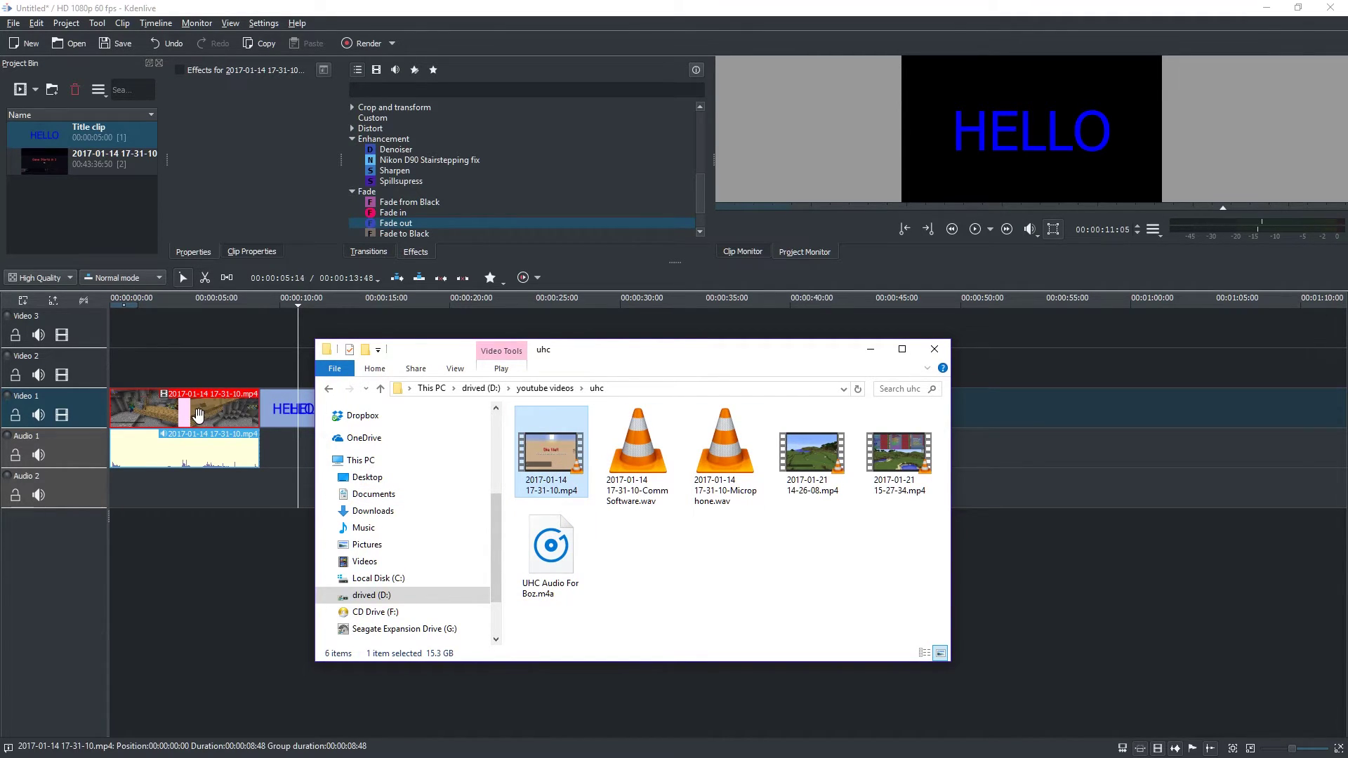
pyautogui.click(638, 462)
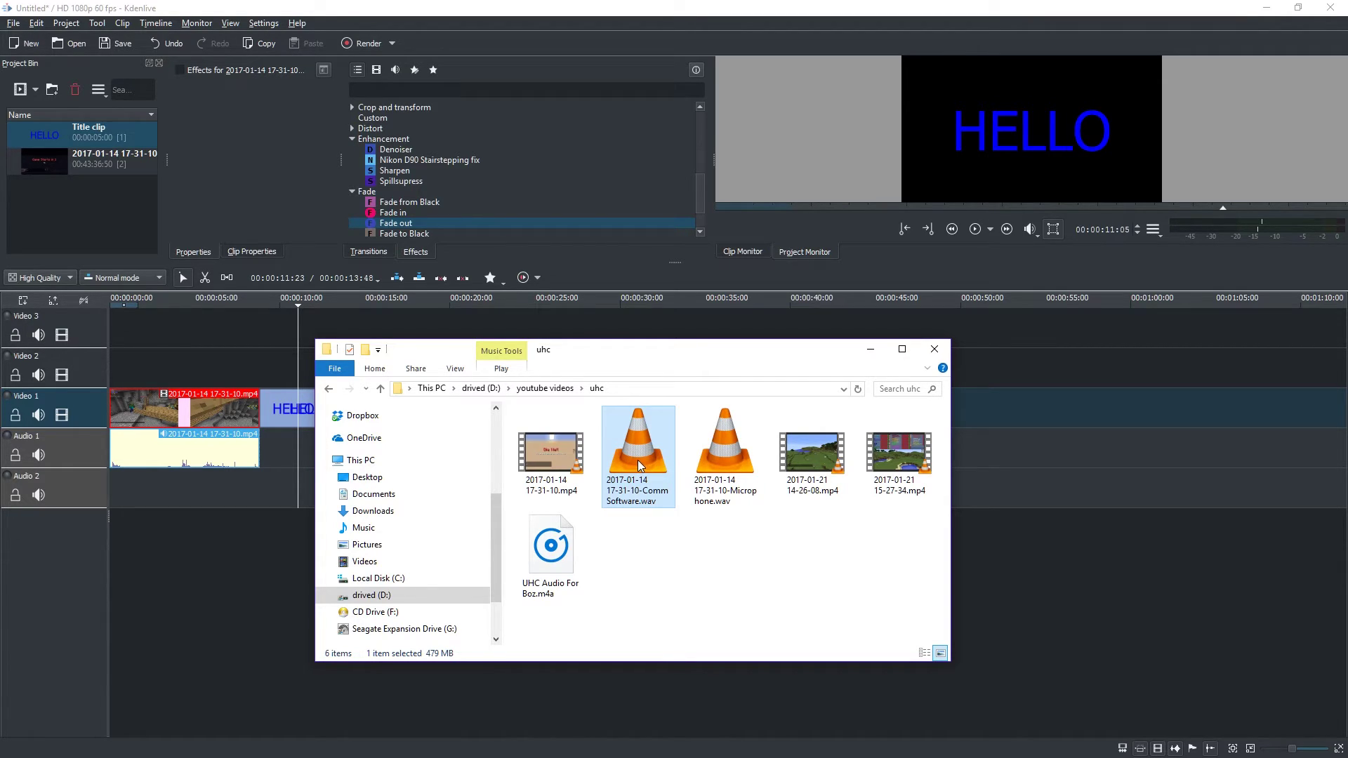
pyautogui.click(552, 456)
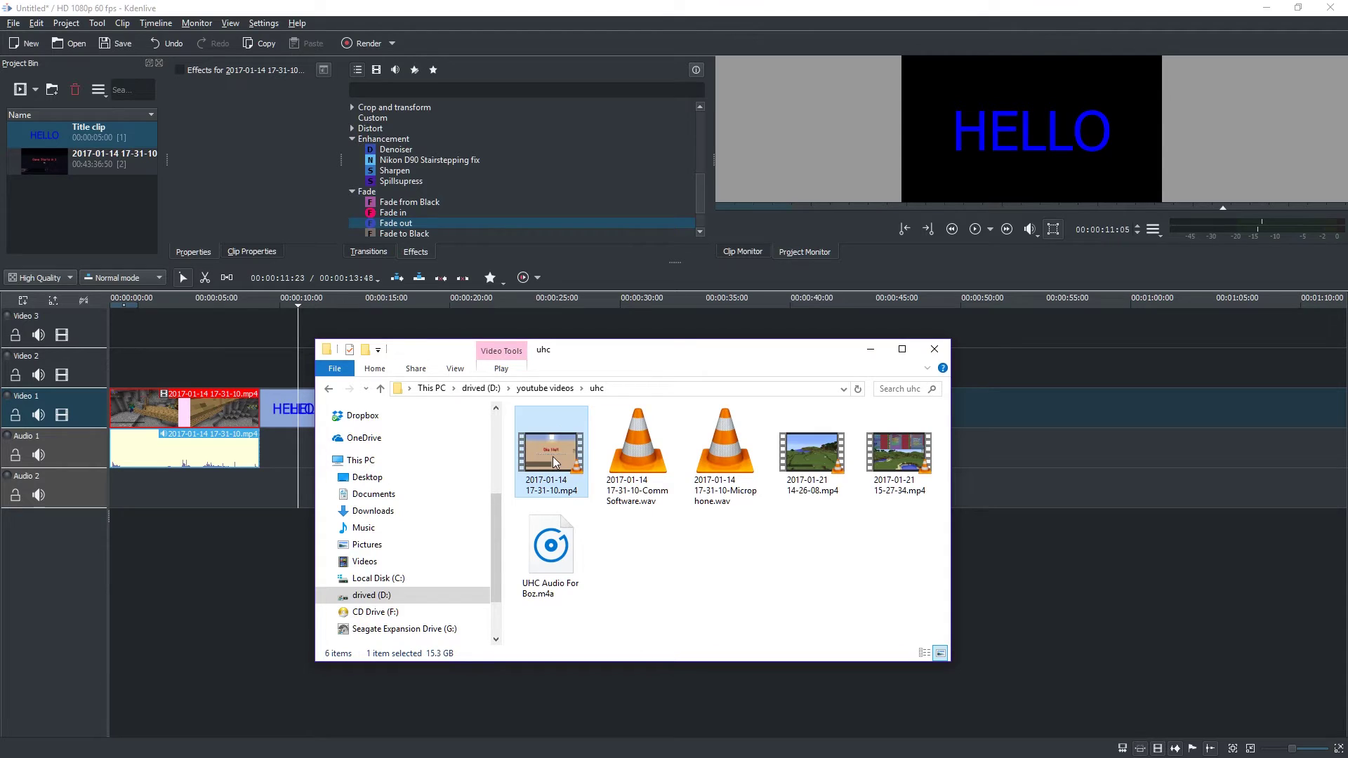
pyautogui.doubleClick(639, 456)
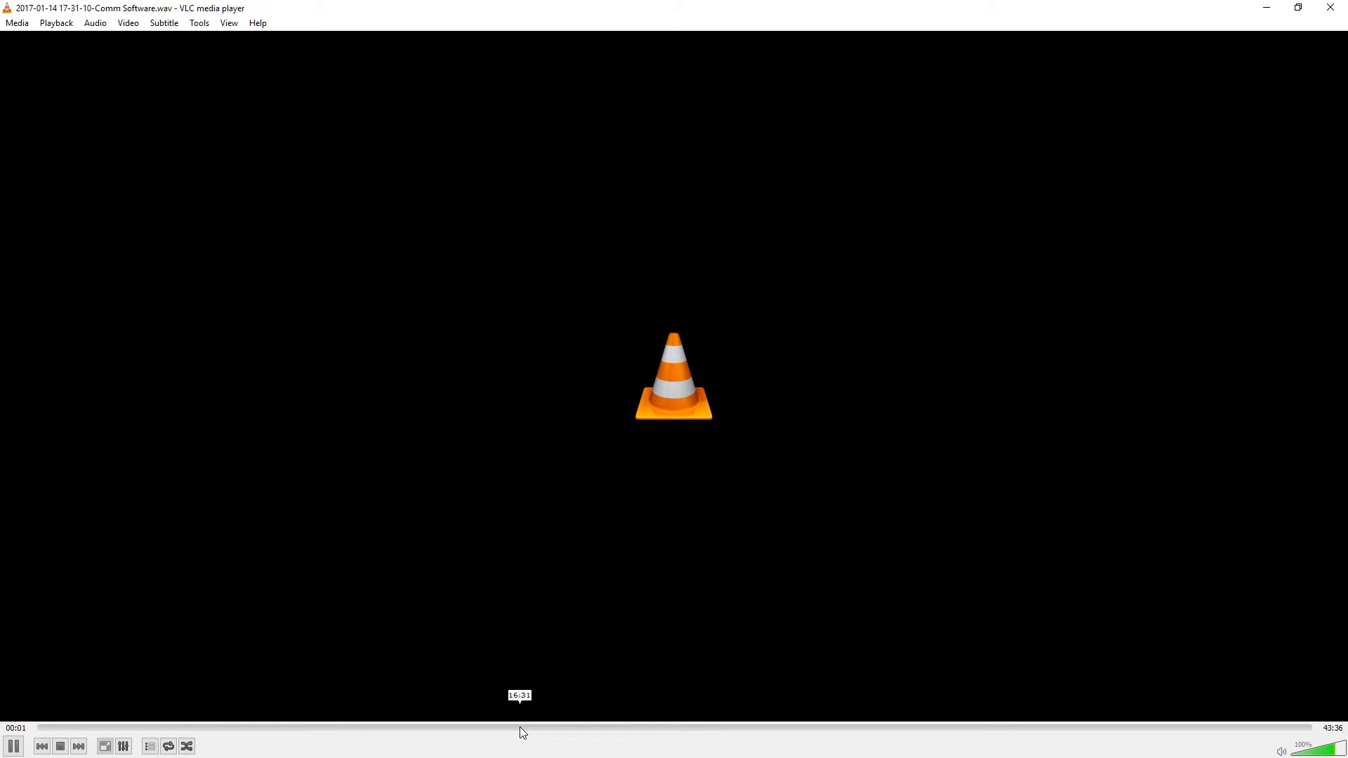
pyautogui.click(521, 727)
pyautogui.click(693, 729)
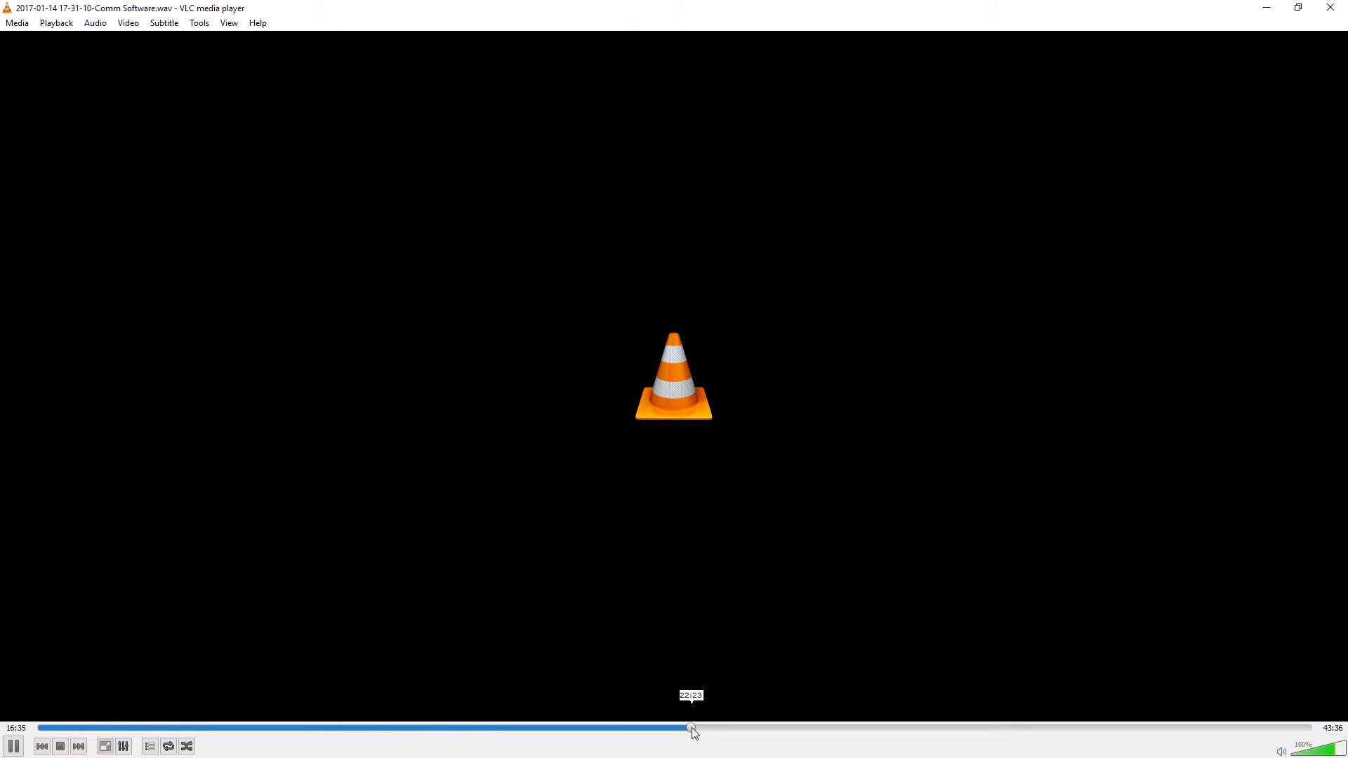
pyautogui.click(835, 728)
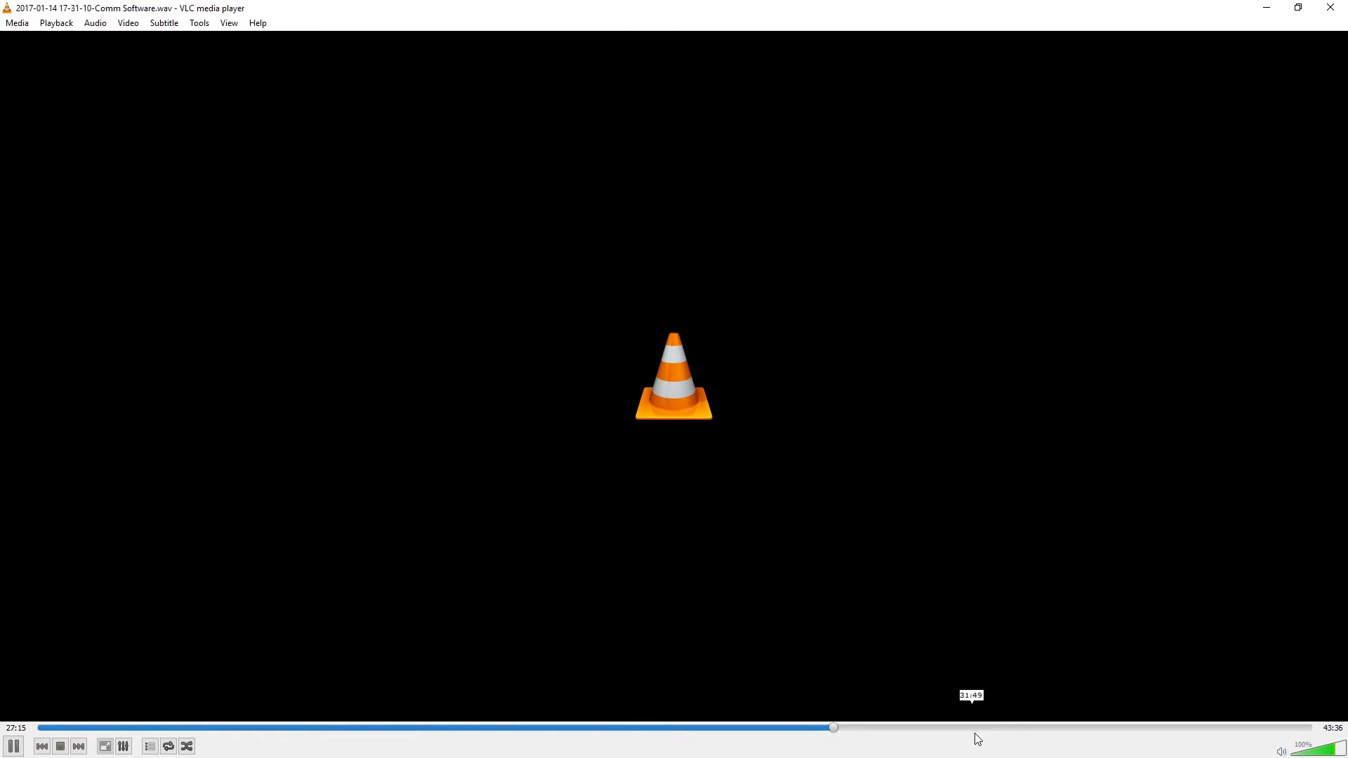
pyautogui.click(996, 732)
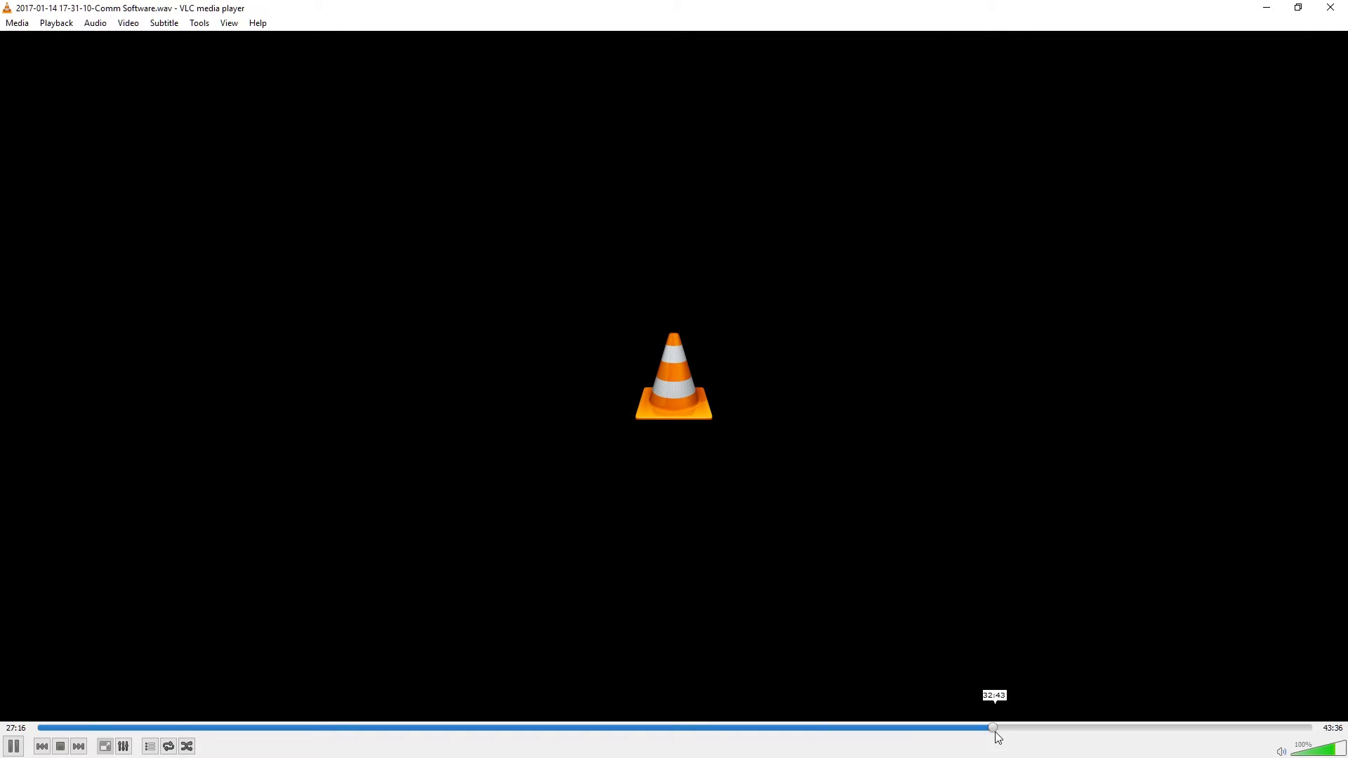
pyautogui.click(1128, 728)
pyautogui.click(1306, 729)
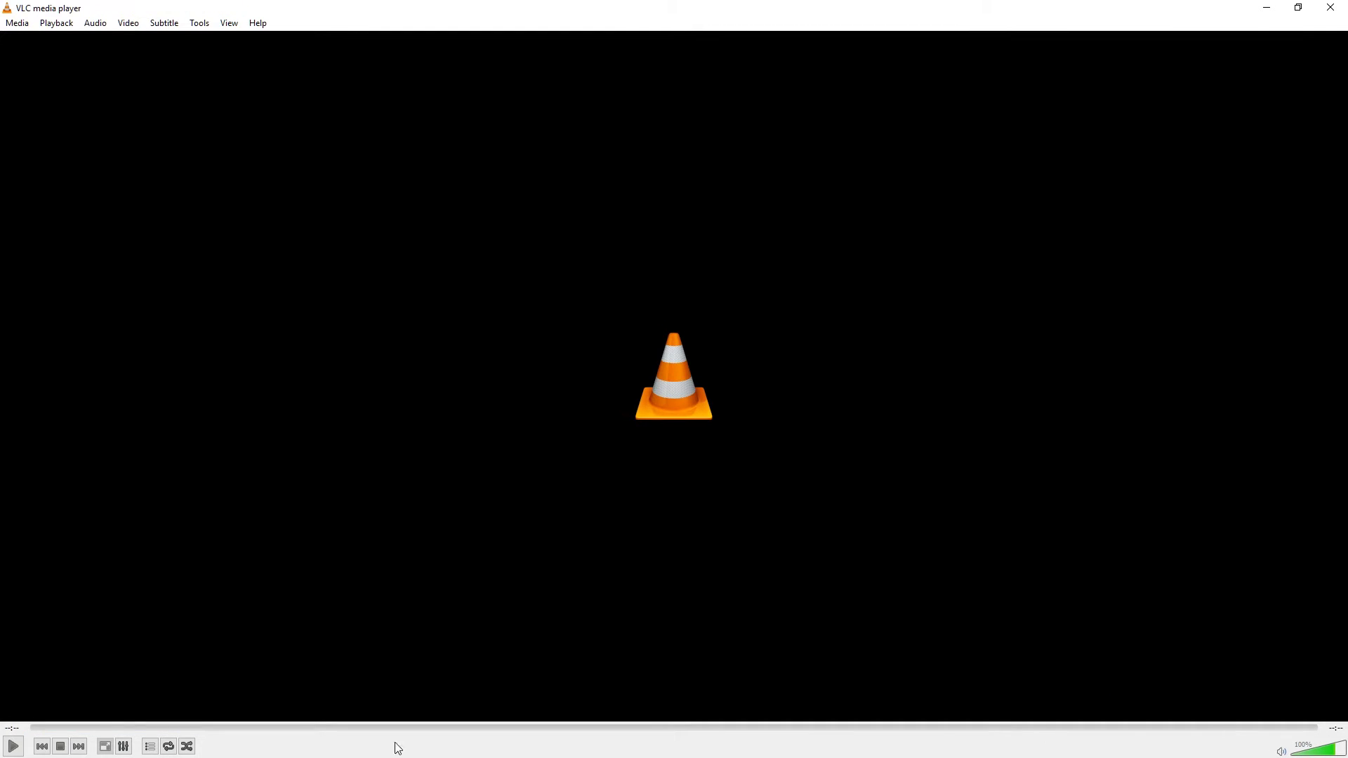
# Step: Restart the Comm Software recording, sample more points from the first quarter to the end, and close VLC
pyautogui.click(14, 747)
pyautogui.click(324, 728)
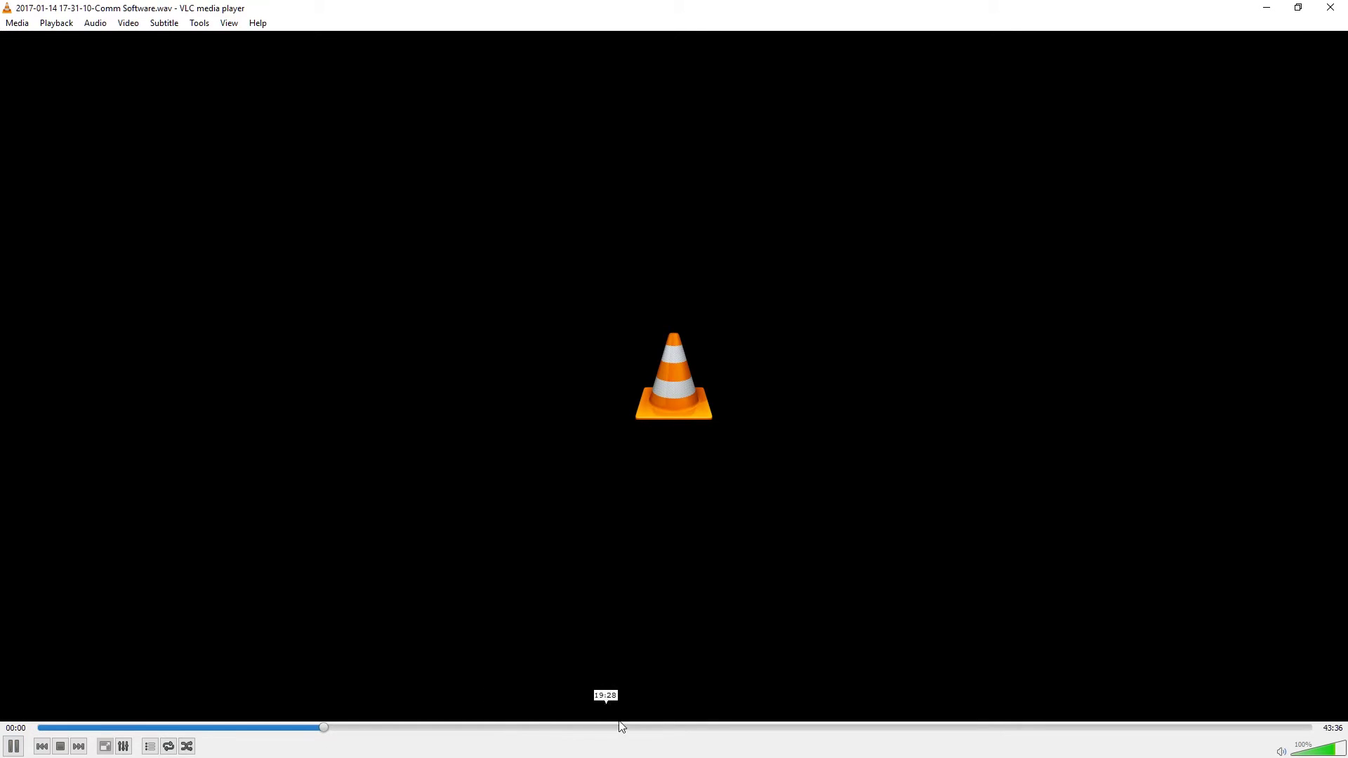
pyautogui.click(651, 730)
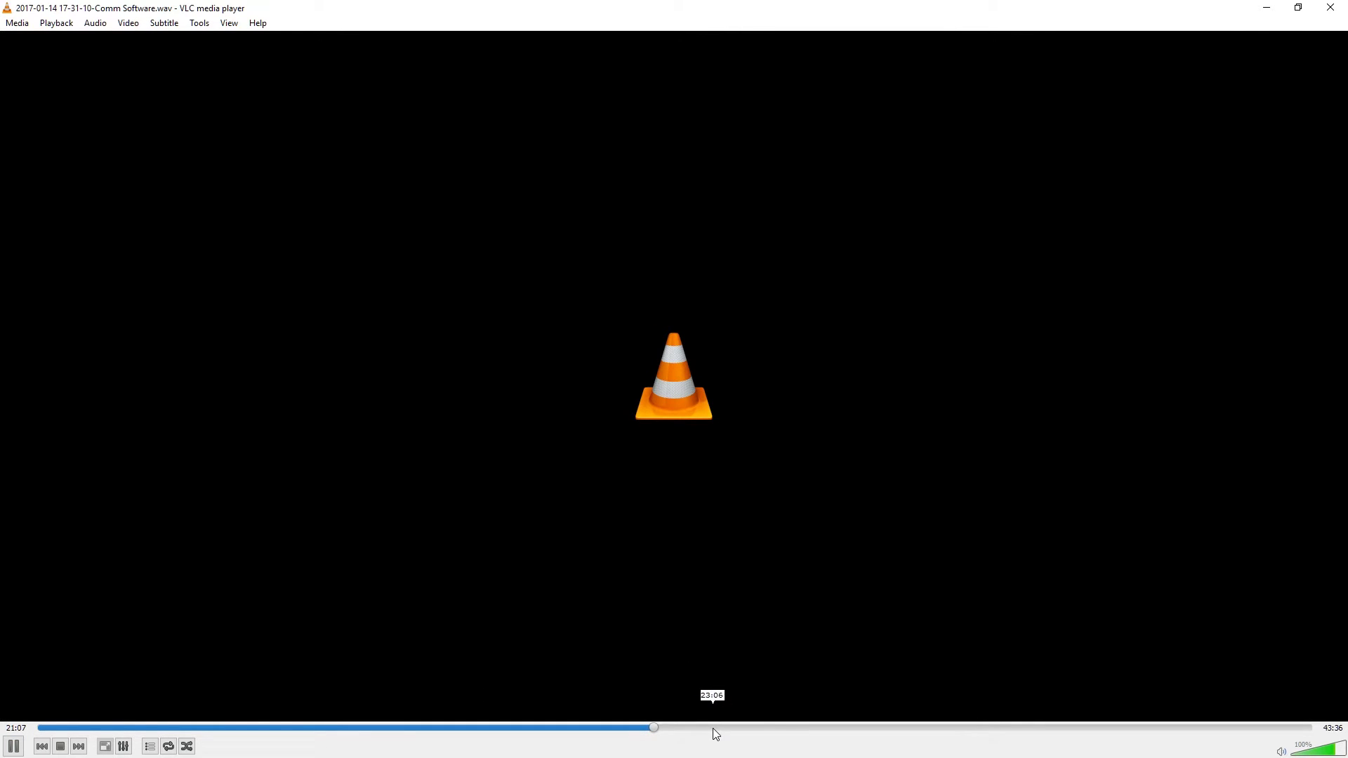
pyautogui.click(713, 730)
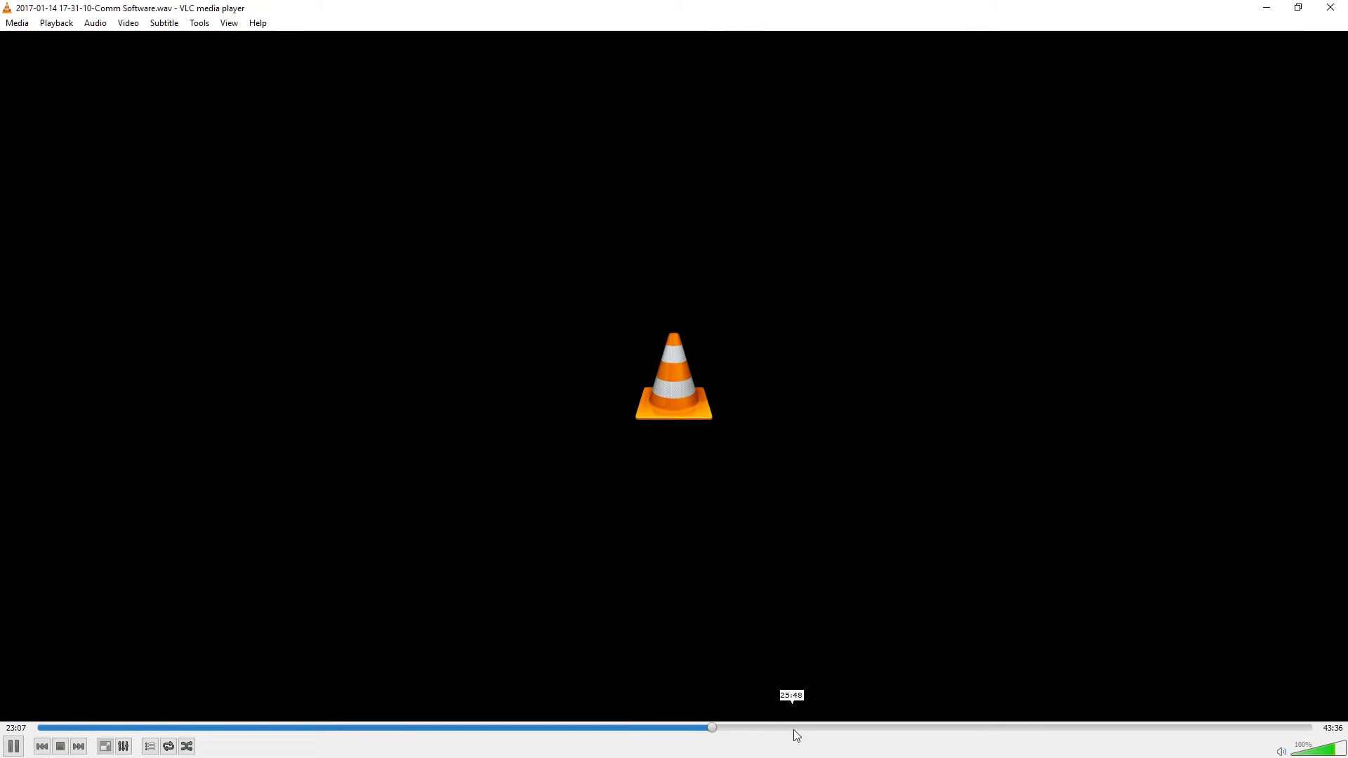
pyautogui.click(907, 730)
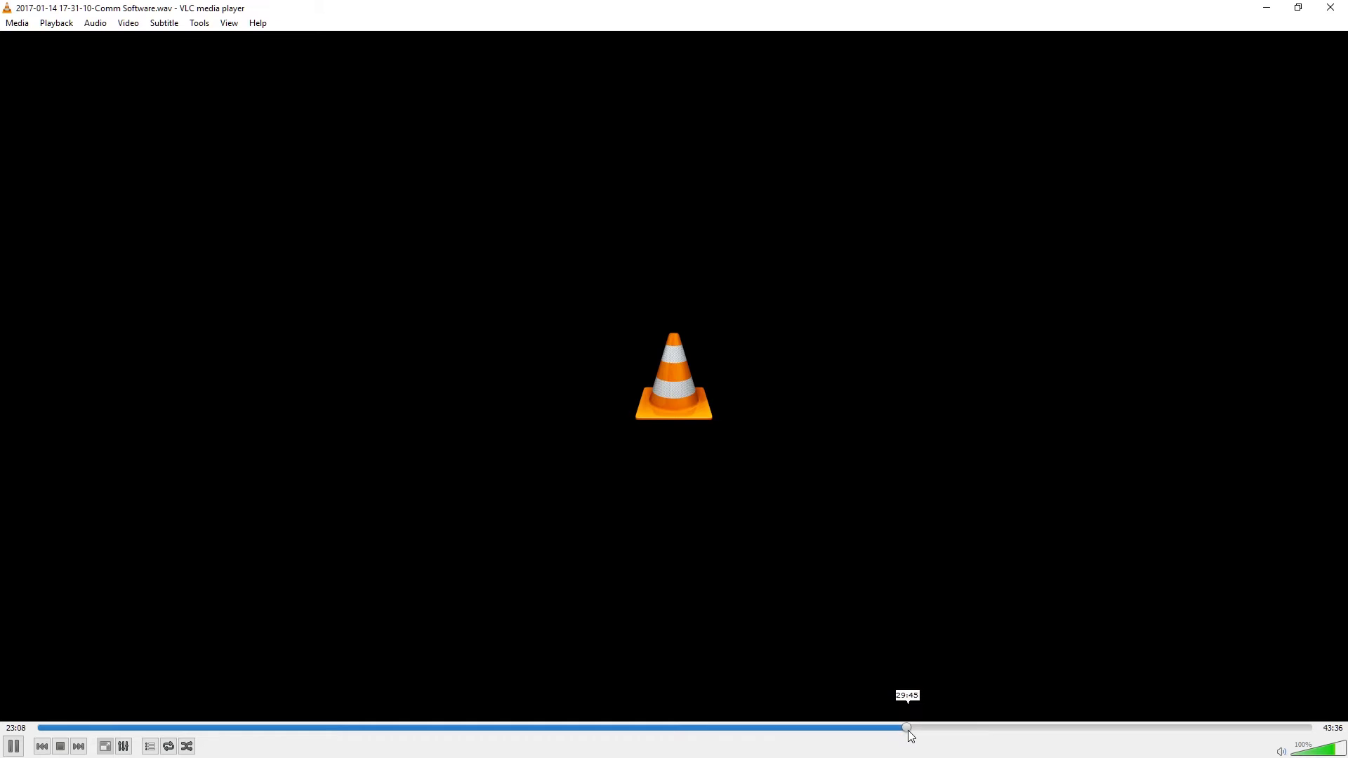
pyautogui.click(987, 730)
pyautogui.click(1298, 730)
pyautogui.click(1305, 729)
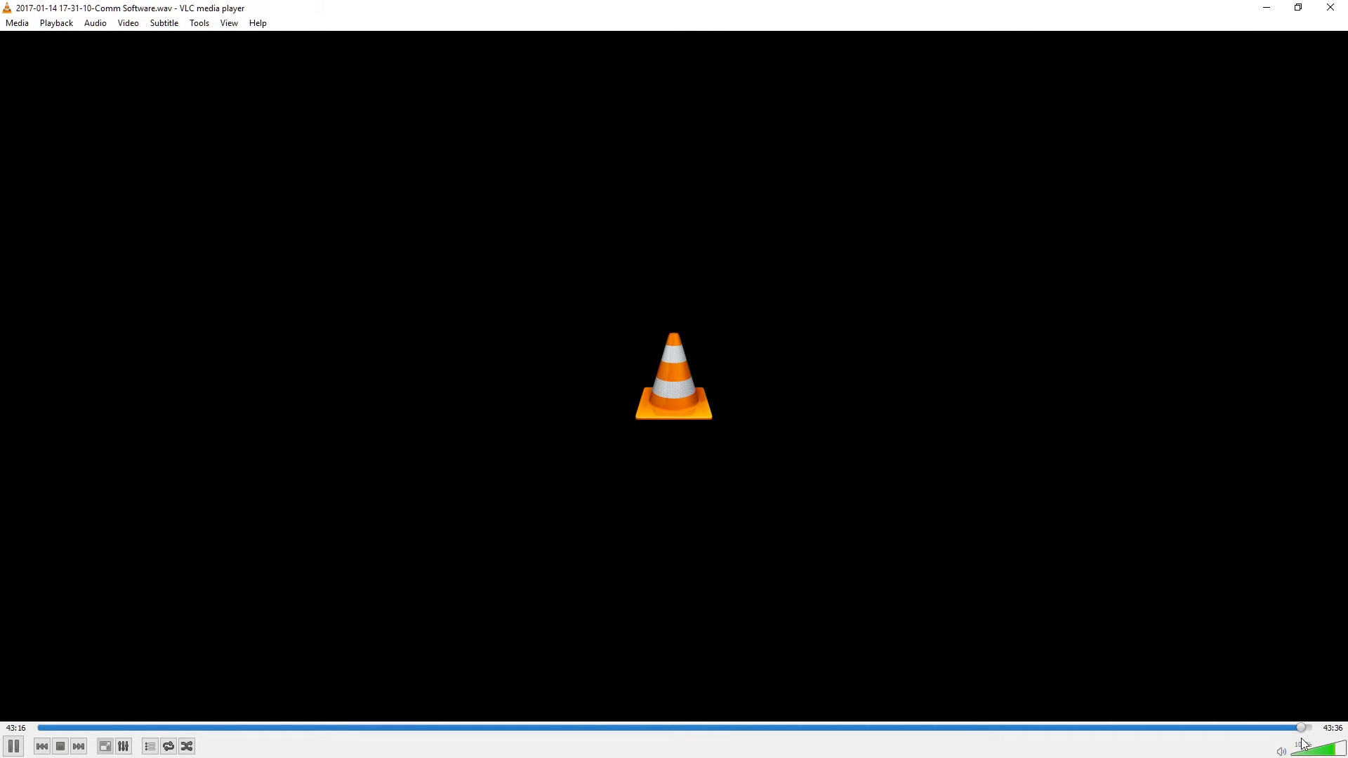
pyautogui.click(1331, 7)
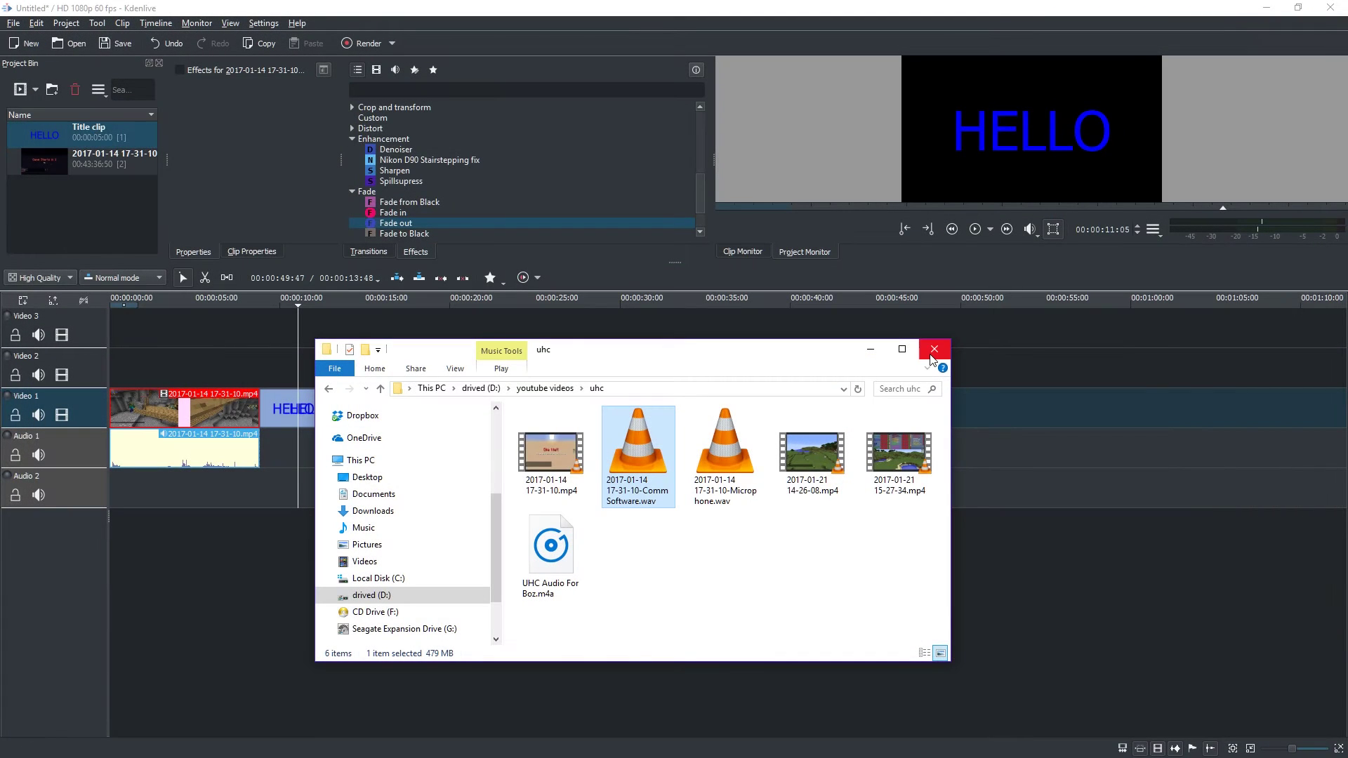
pyautogui.doubleClick(730, 474)
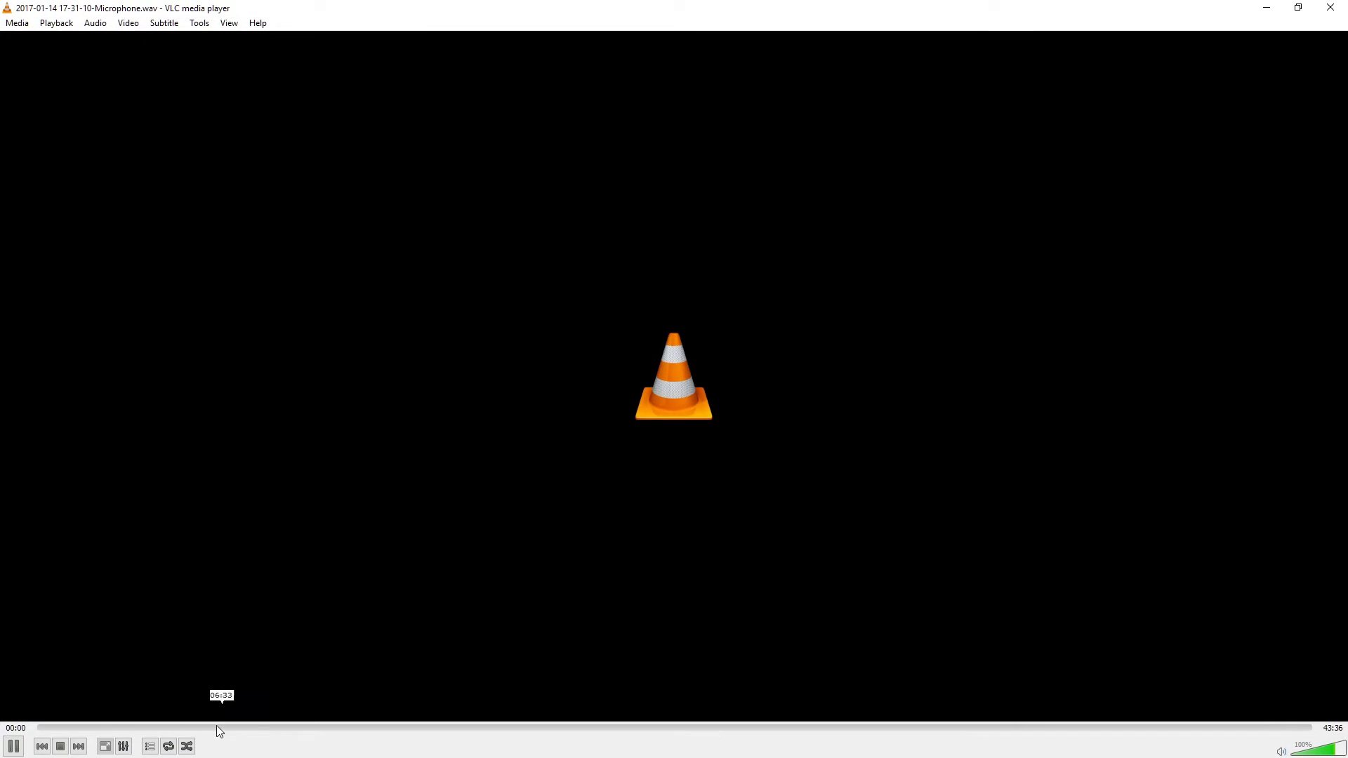
pyautogui.click(152, 727)
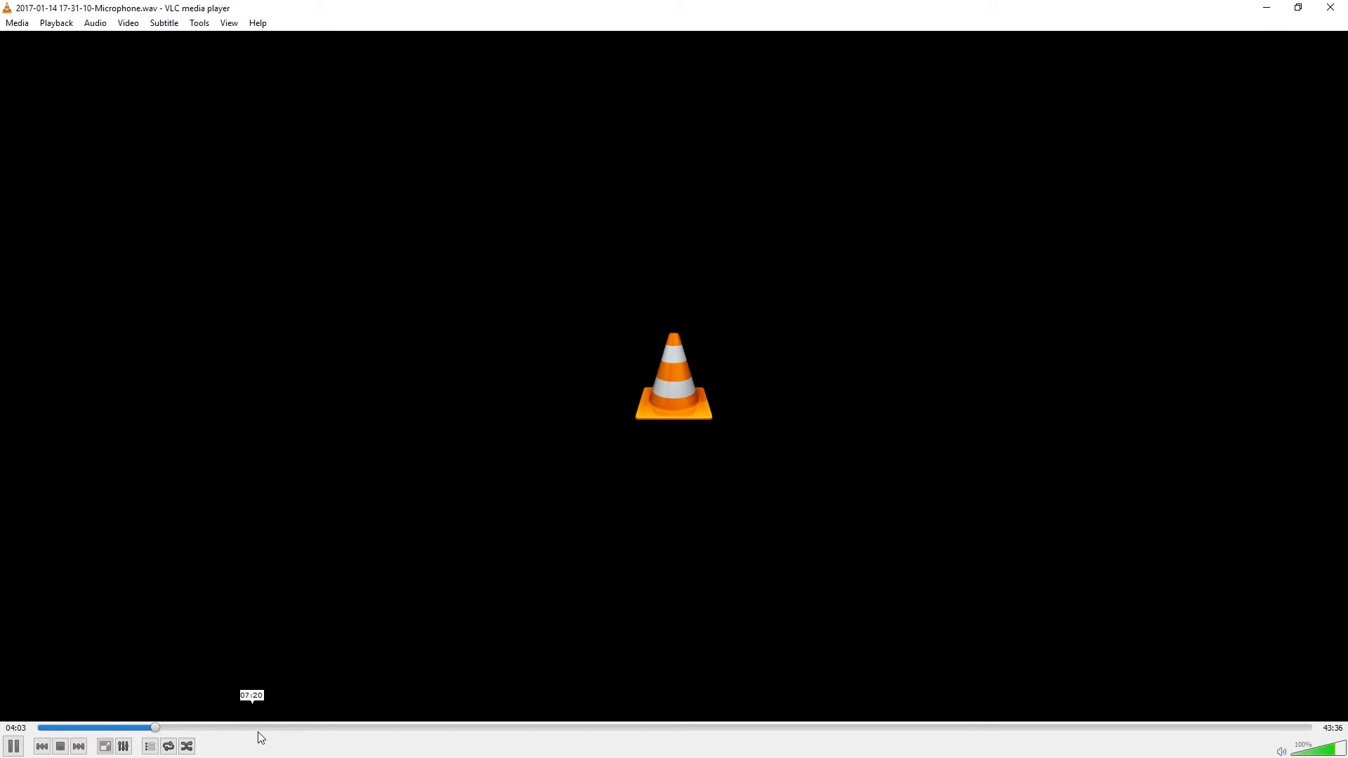
pyautogui.click(976, 727)
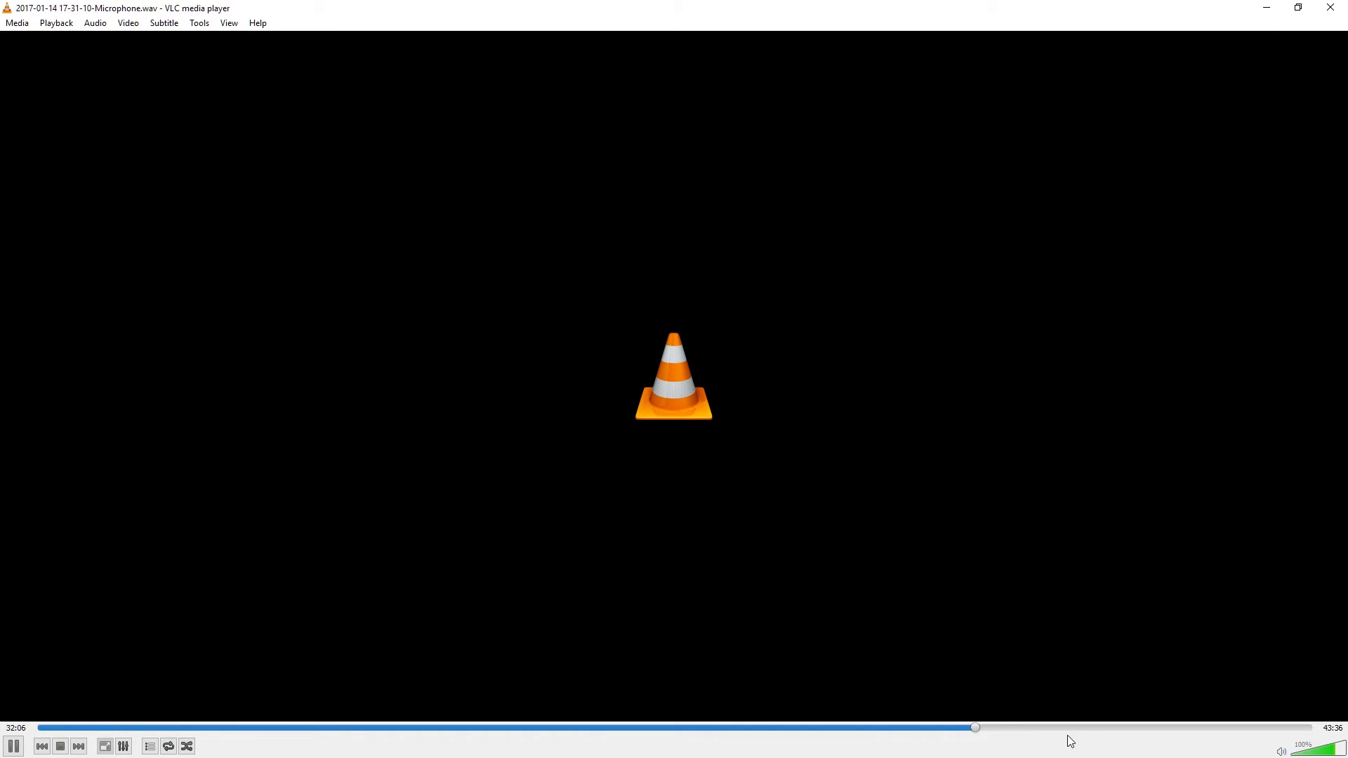
pyautogui.click(1331, 9)
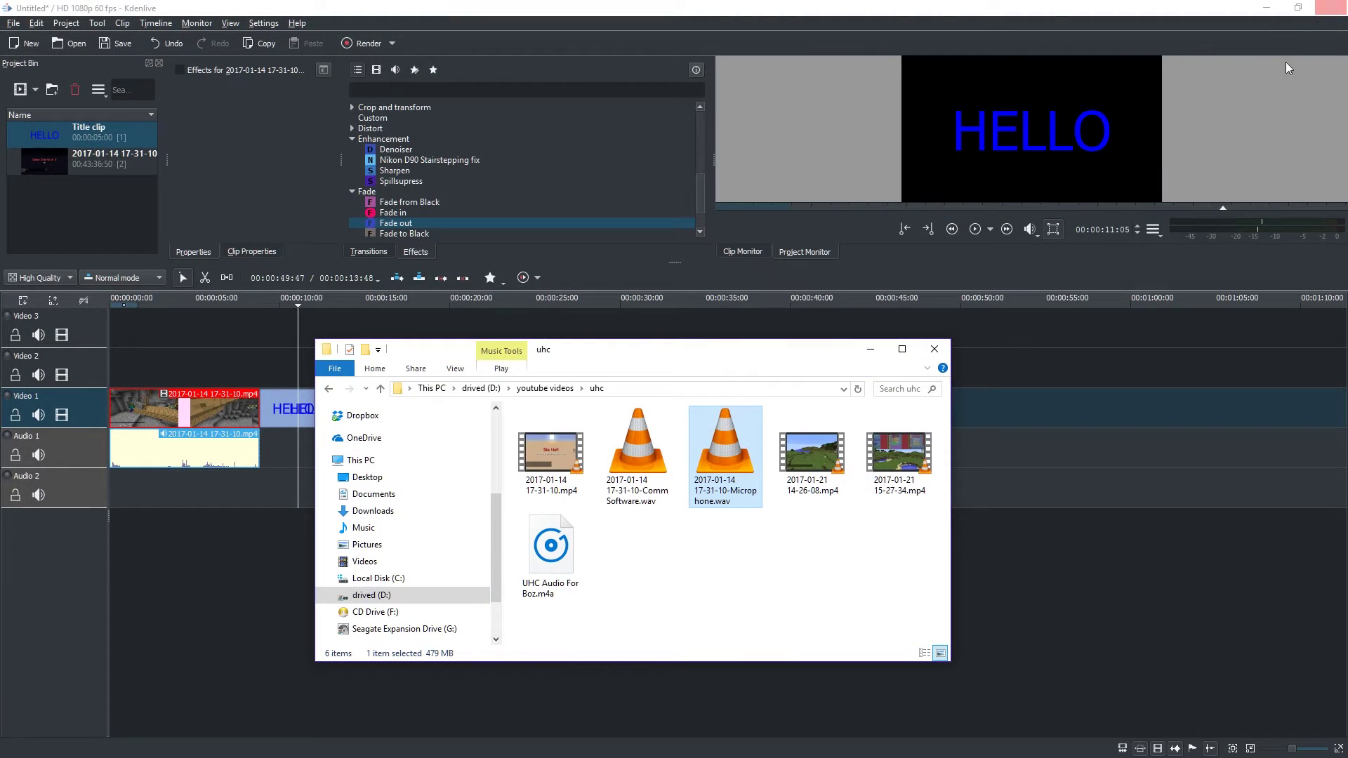
pyautogui.click(648, 492)
pyautogui.click(555, 488)
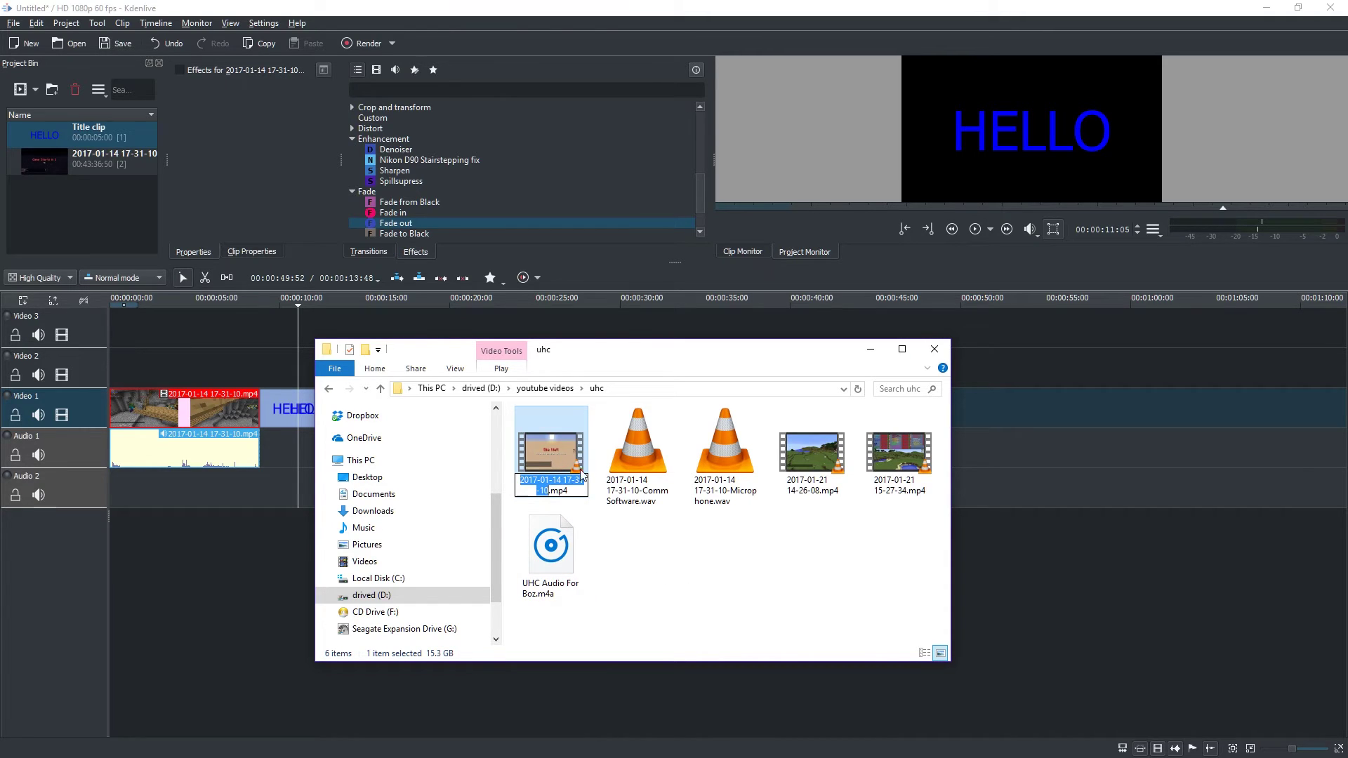
pyautogui.rightClick(546, 448)
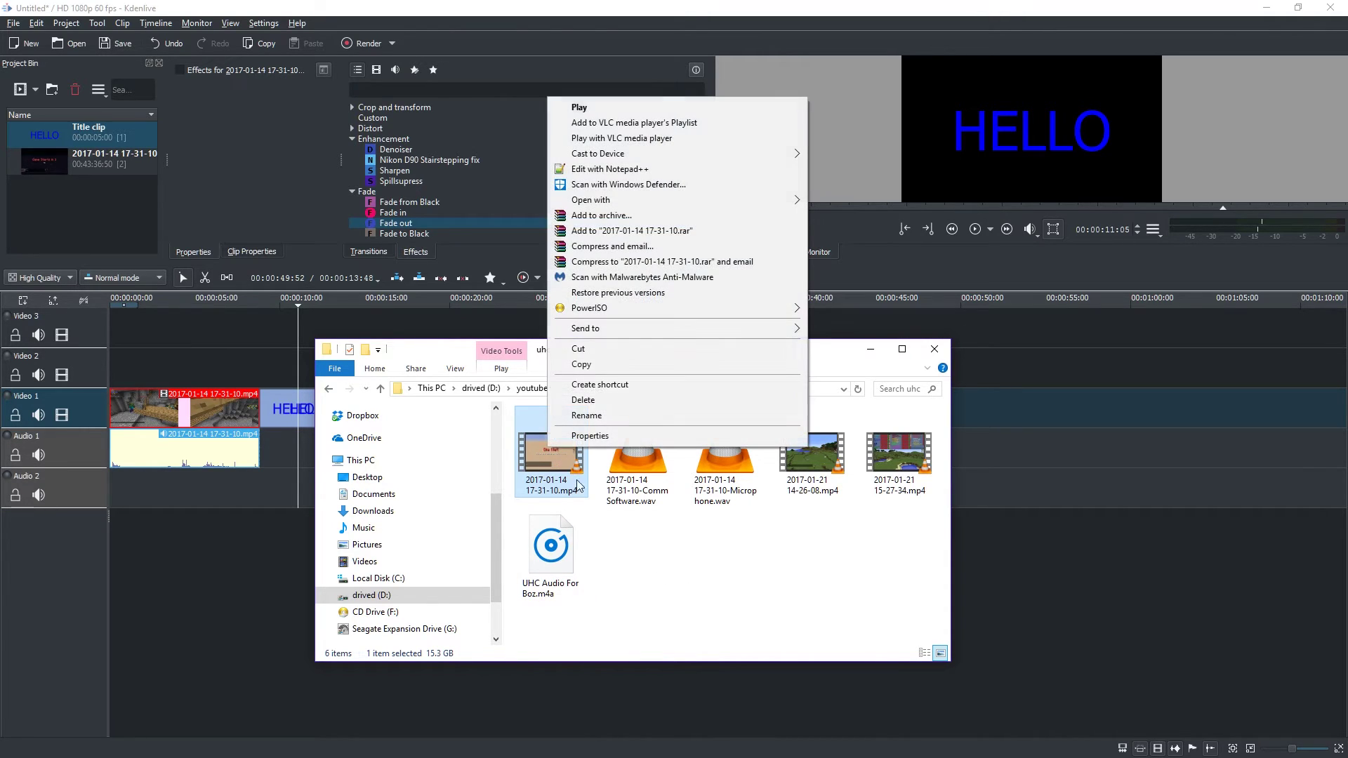
pyautogui.click(593, 436)
pyautogui.click(663, 430)
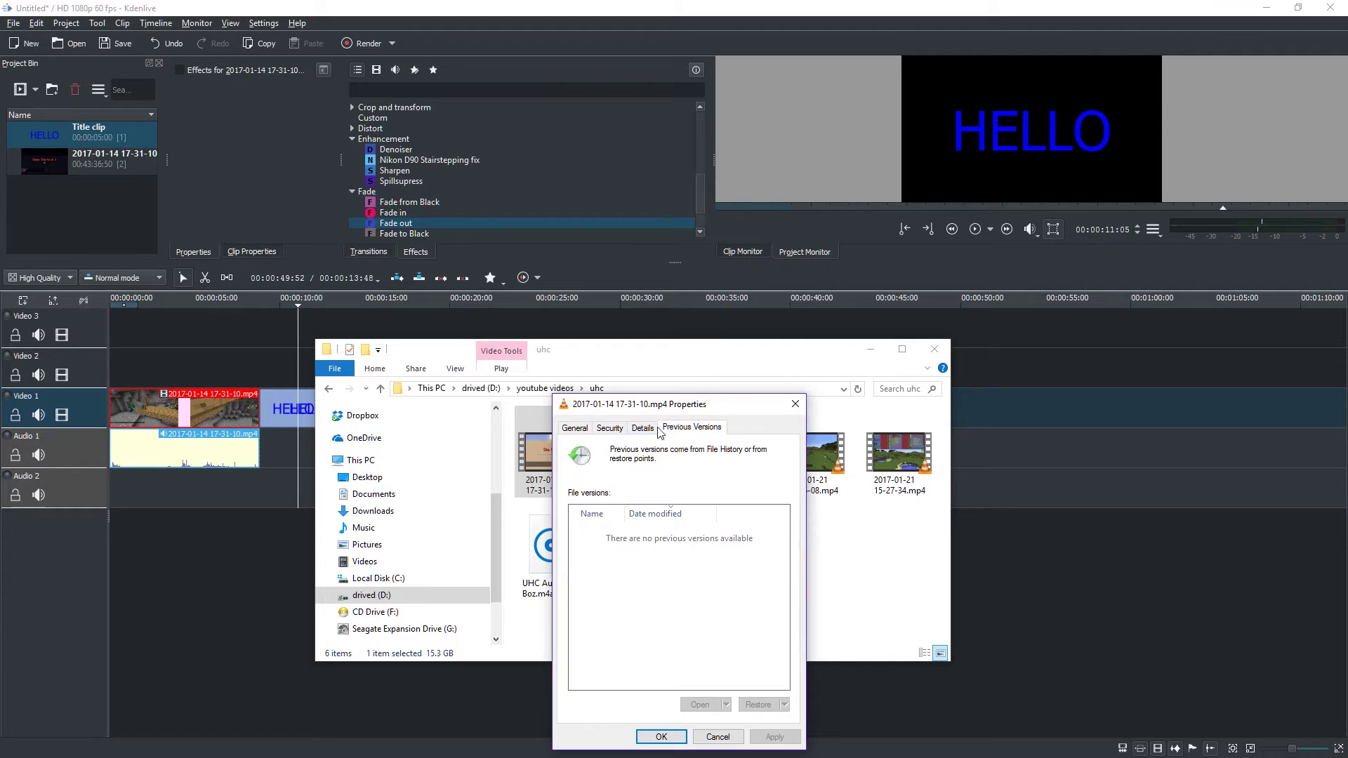
pyautogui.click(646, 429)
pyautogui.scroll(-4, 702, 603)
pyautogui.scroll(-10, 699, 602)
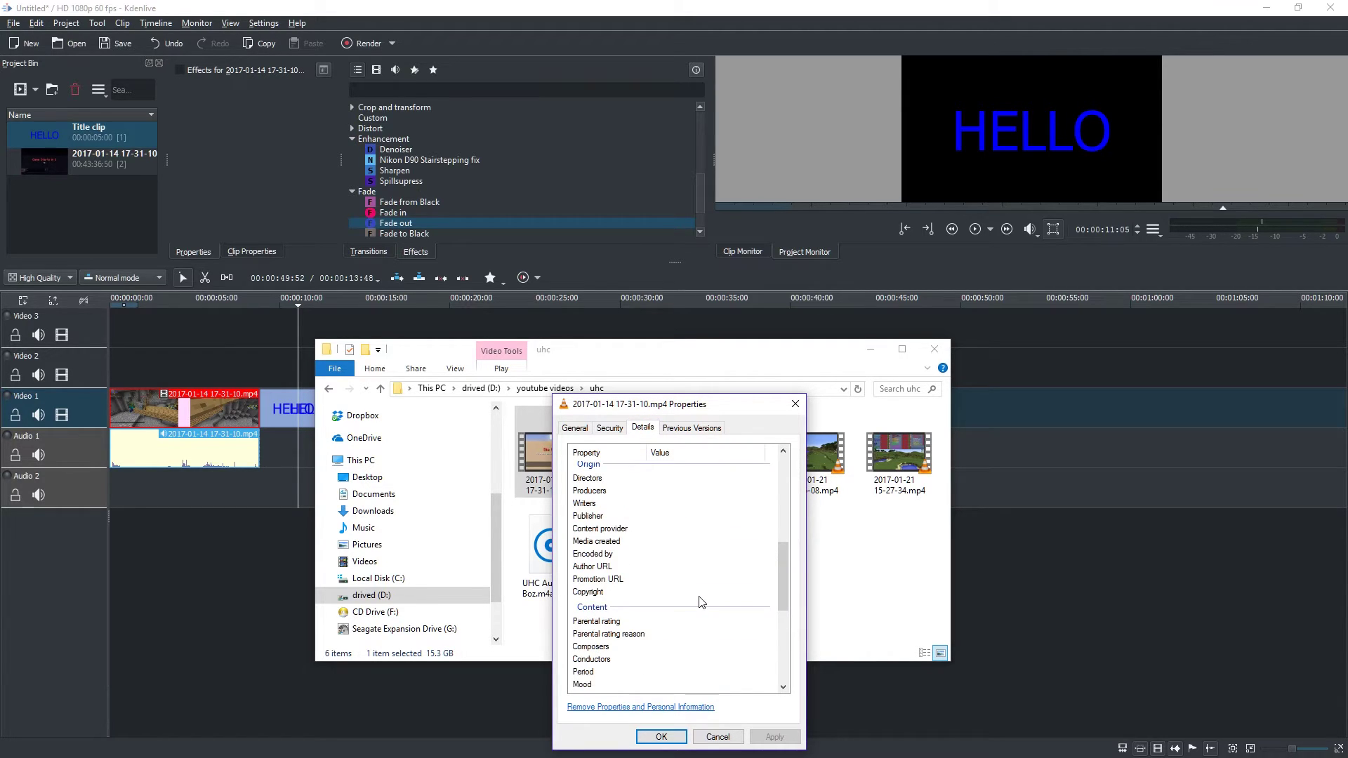
pyautogui.click(699, 604)
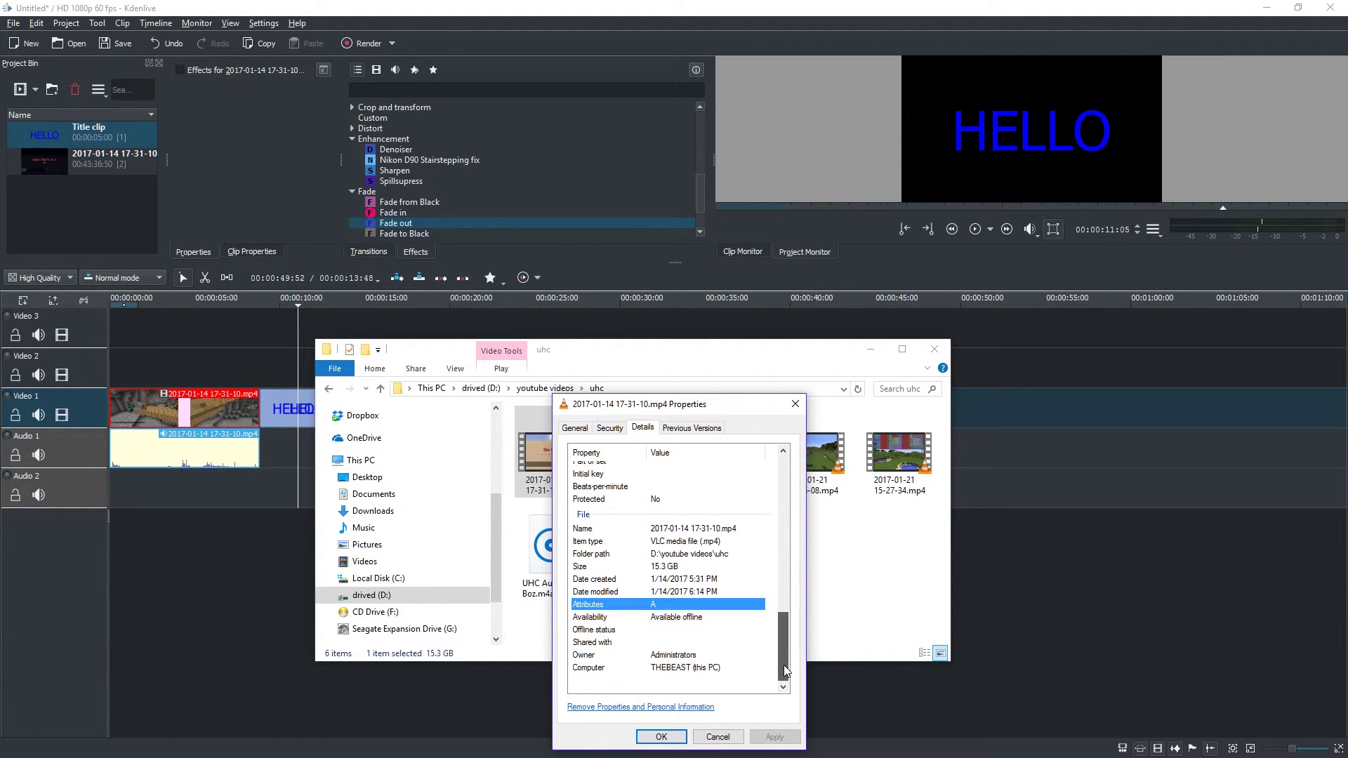
pyautogui.moveTo(785, 664); pyautogui.dragTo(778, 559)
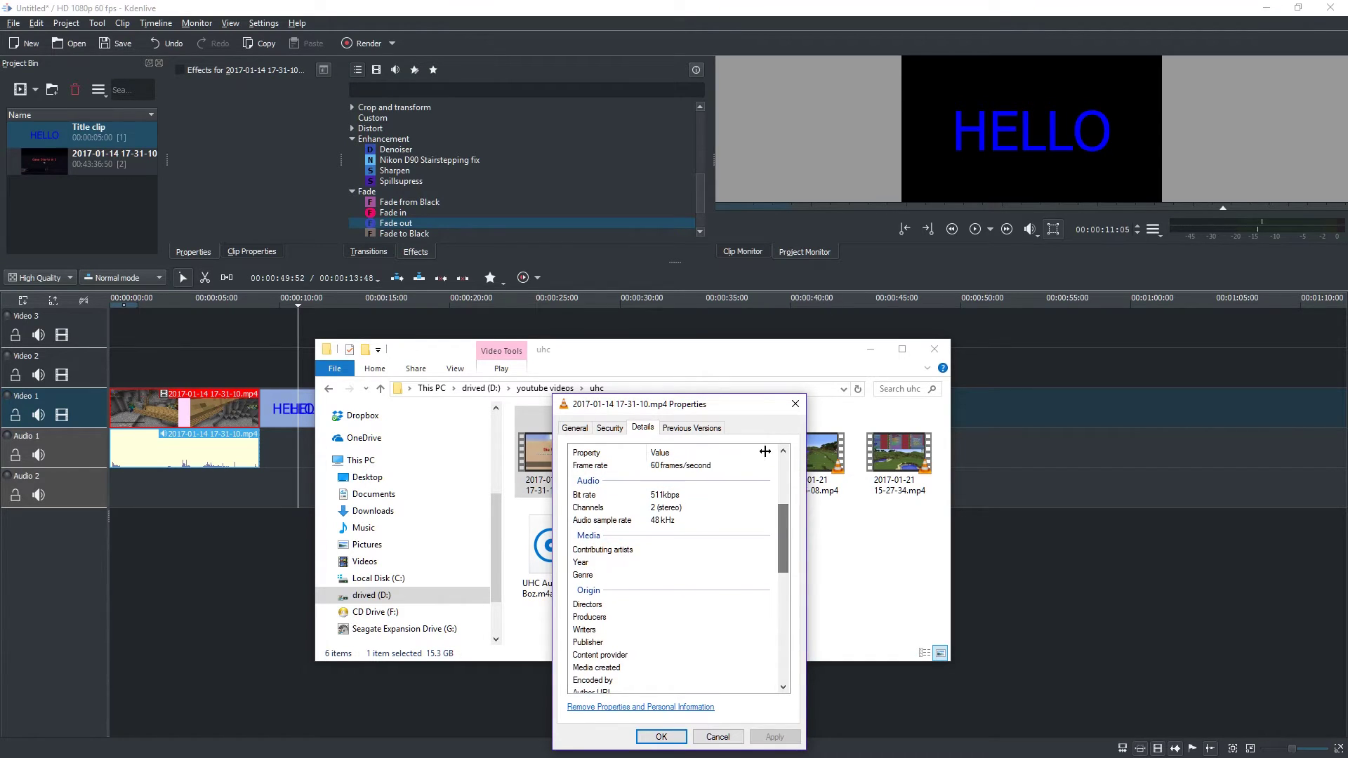
pyautogui.click(794, 405)
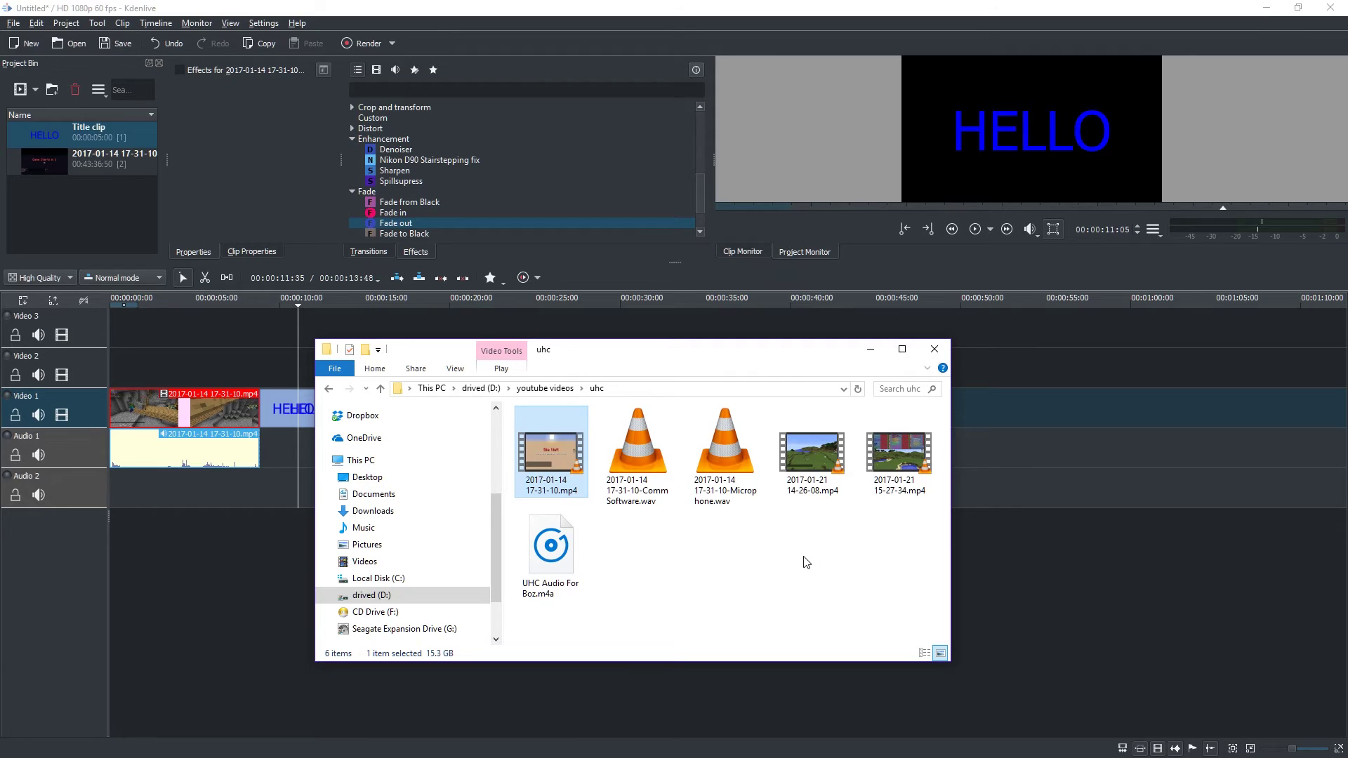
pyautogui.doubleClick(552, 460)
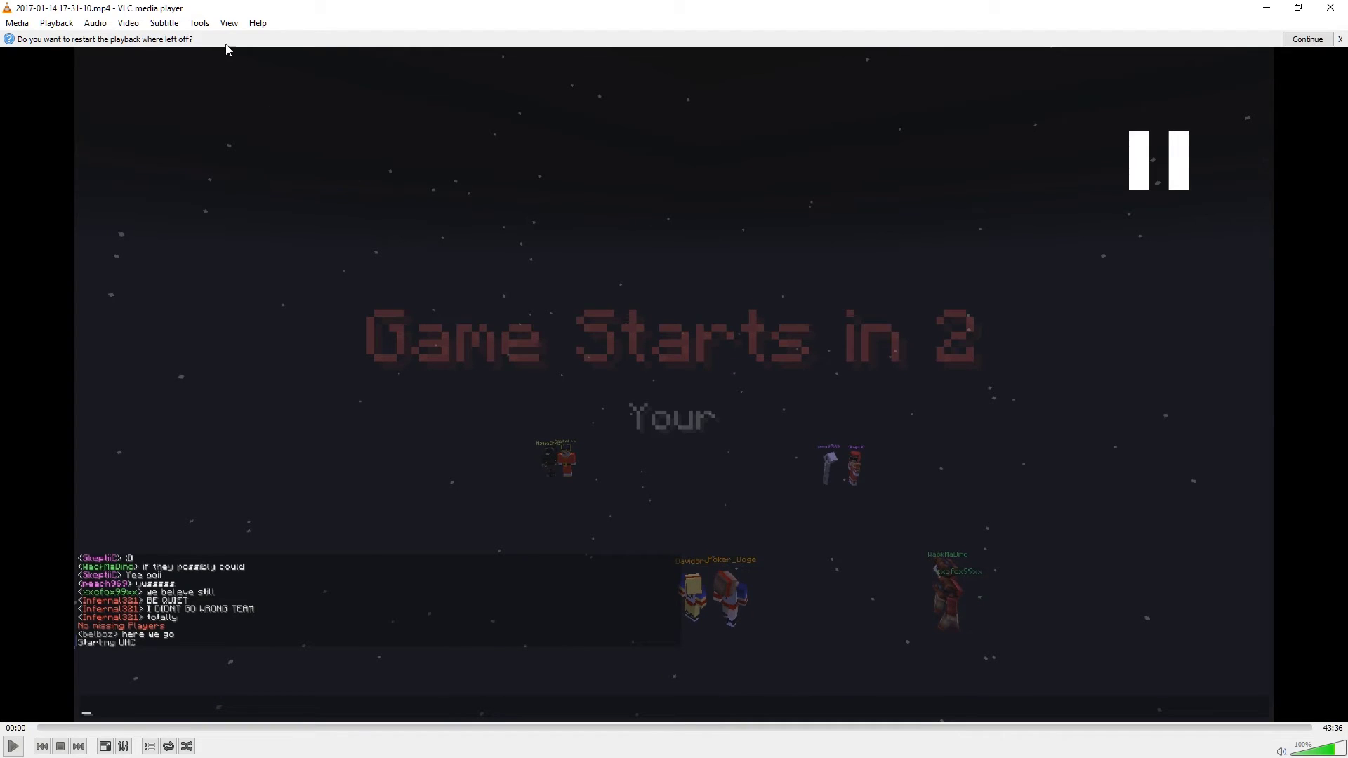
pyautogui.click(96, 22)
pyautogui.moveTo(162, 40)
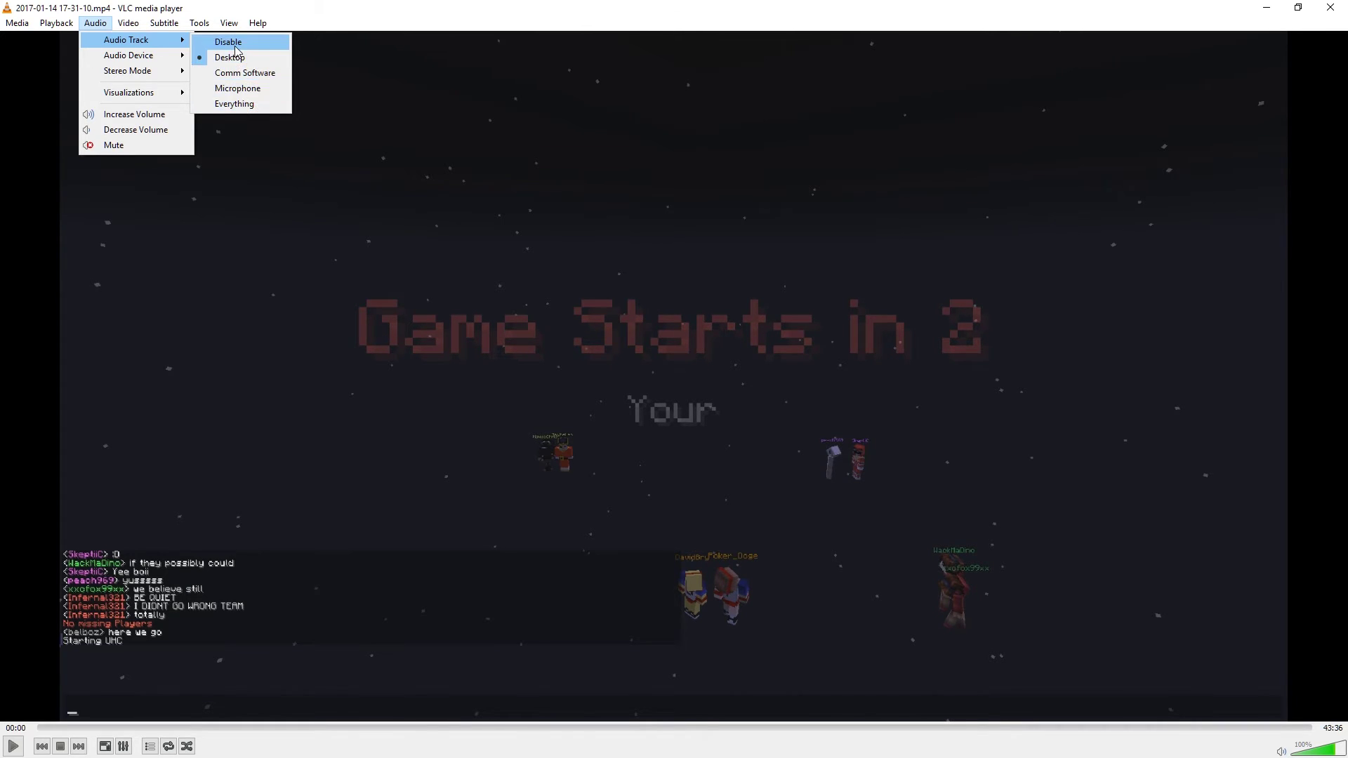
pyautogui.click(242, 105)
pyautogui.click(14, 745)
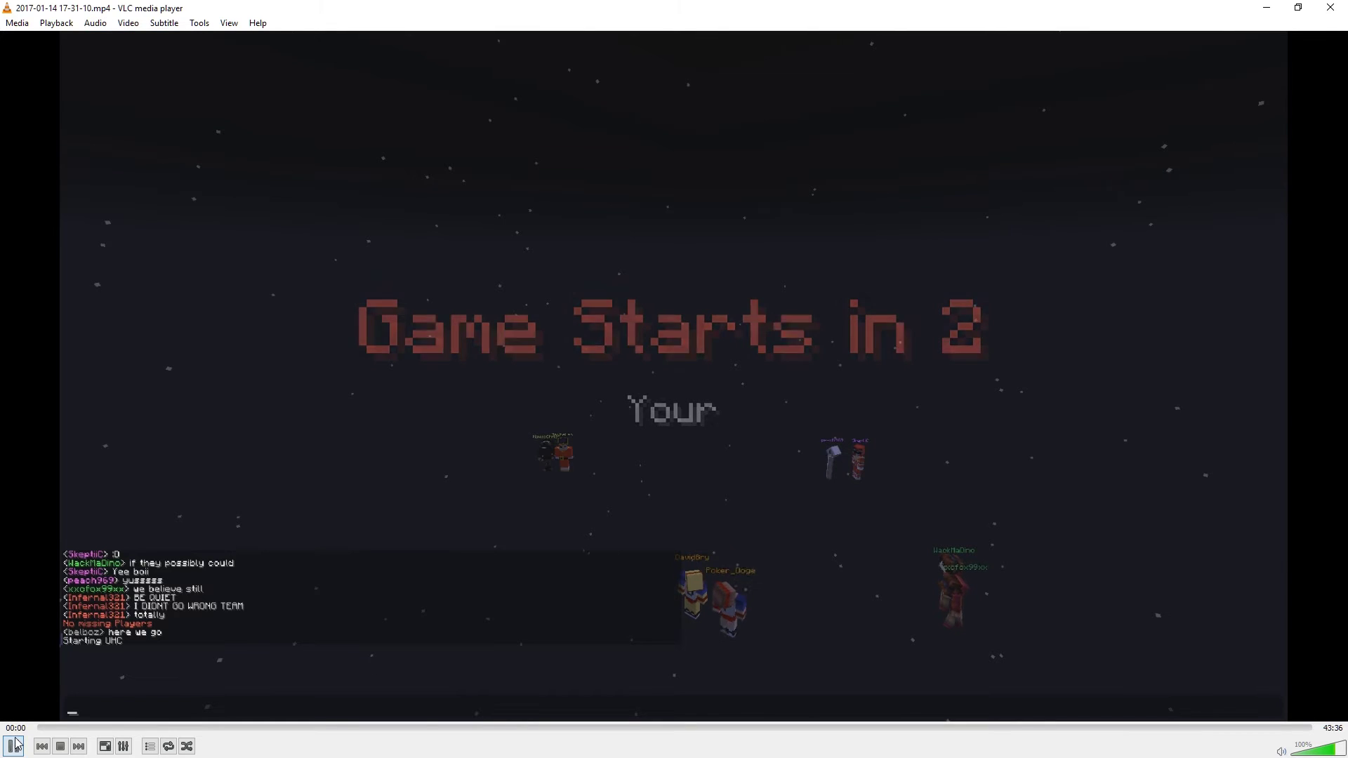
# Step: Sample the recording's Everything audio track near 16 minutes, pause playback and close VLC
pyautogui.click(497, 728)
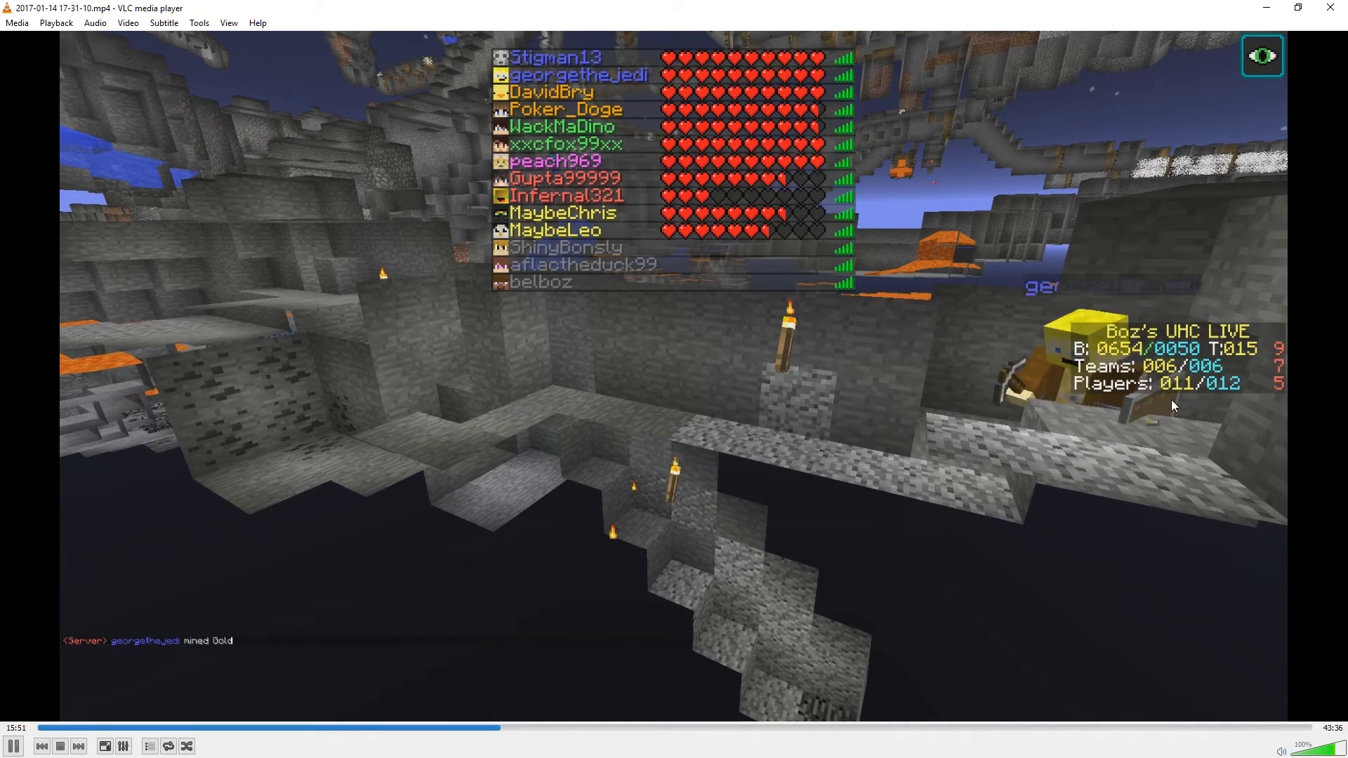
pyautogui.press('space')
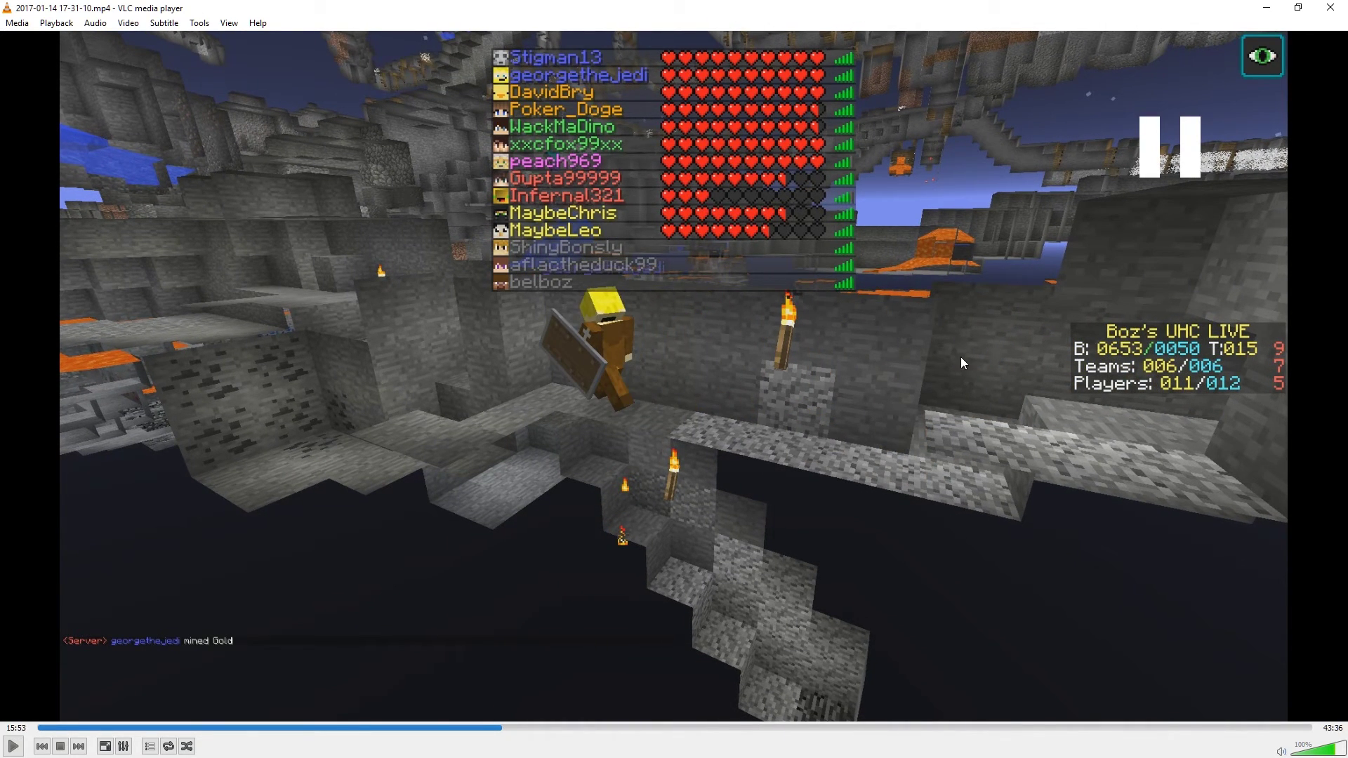
pyautogui.click(1331, 8)
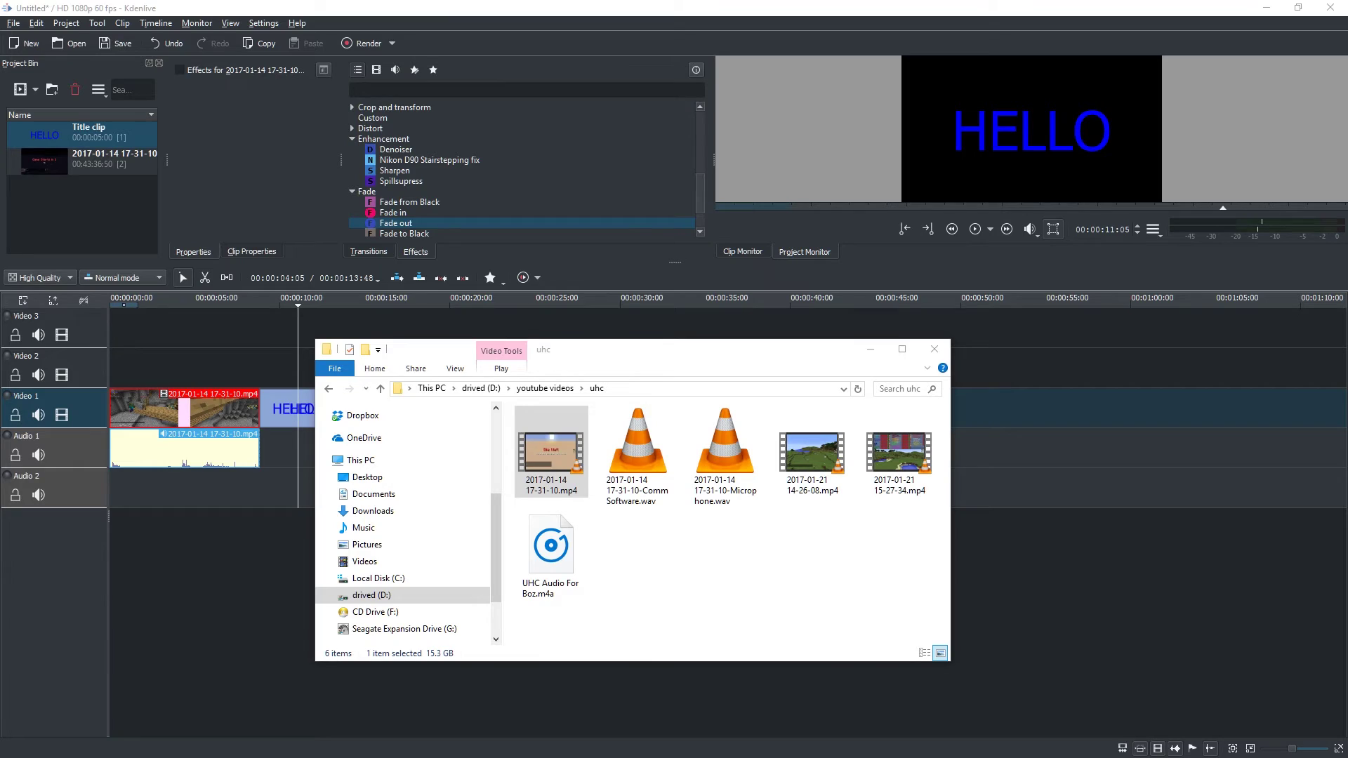
# Step: Move the uhc folder window off the timeline and switch back to Kdenlive
pyautogui.hotkey('alt', 'Tab')
pyautogui.hotkey('alt', 'Tab')
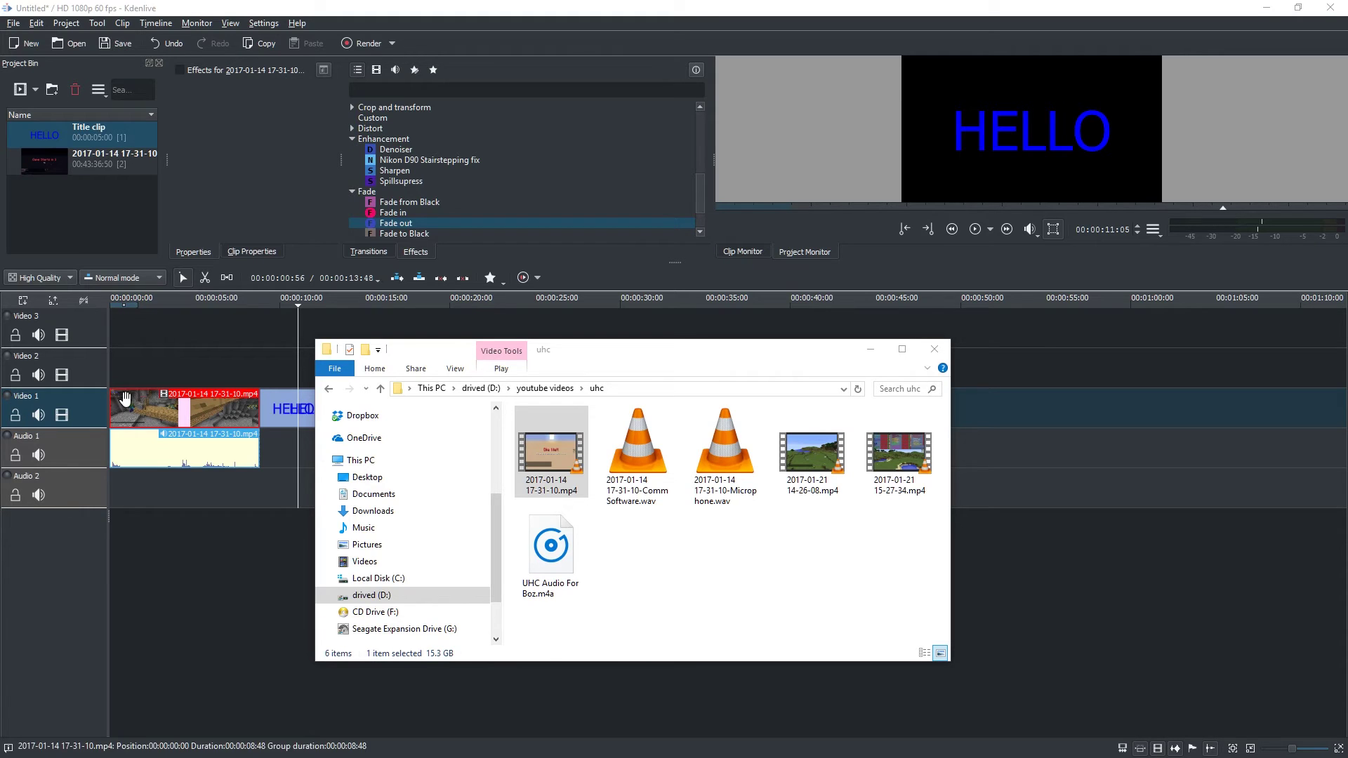
pyautogui.moveTo(875, 349); pyautogui.dragTo(3, 361)
pyautogui.hotkey('alt', 'Tab')
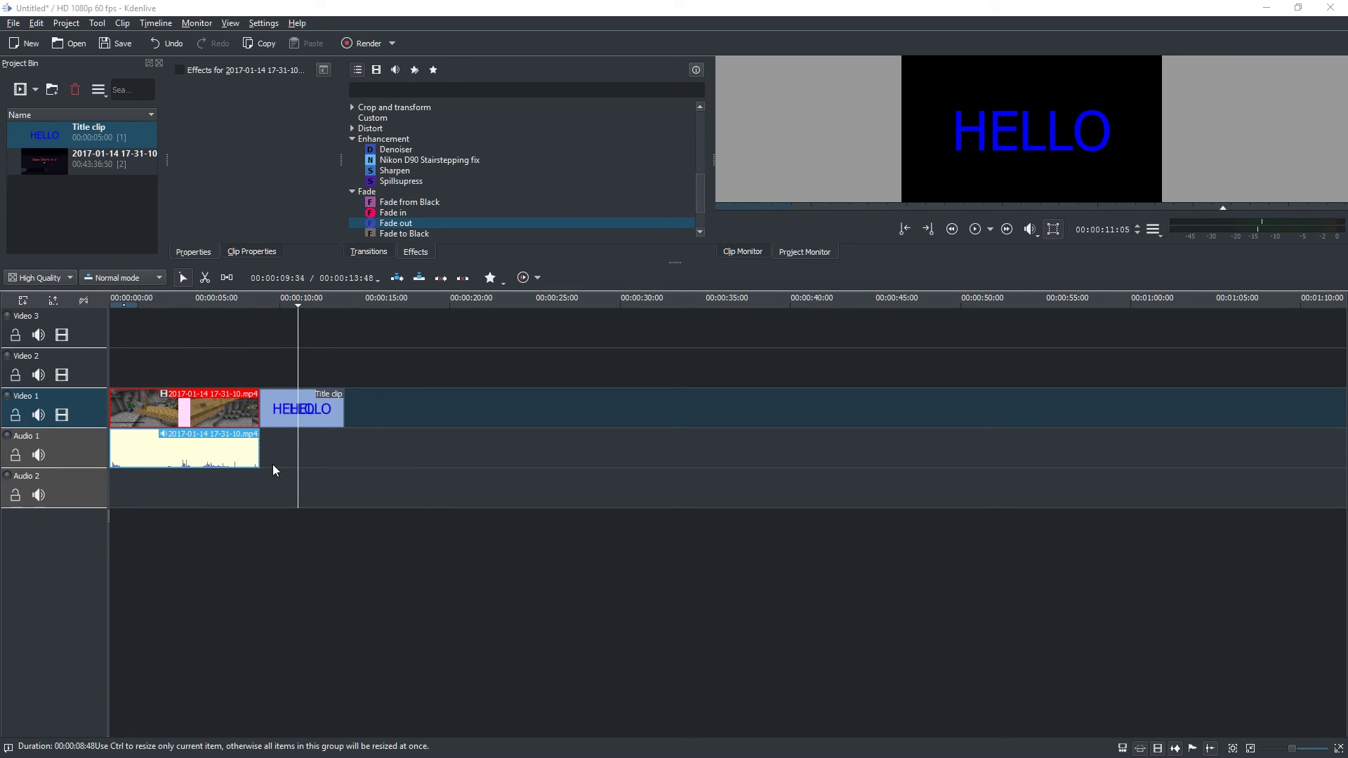
# Step: Move the HELLO title clip onto Video 2 above the gameplay clip, starting about 3 seconds in
pyautogui.moveTo(292, 414); pyautogui.dragTo(186, 363)
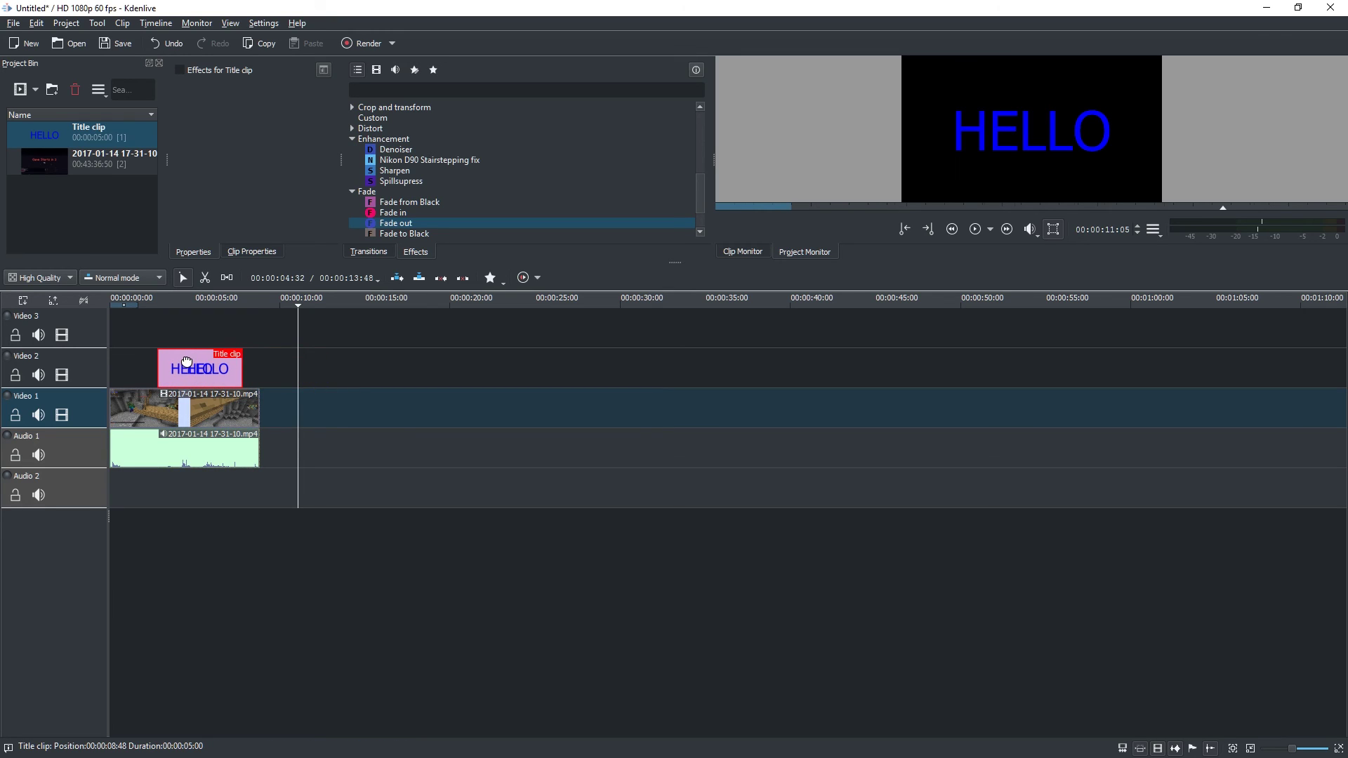
pyautogui.click(182, 302)
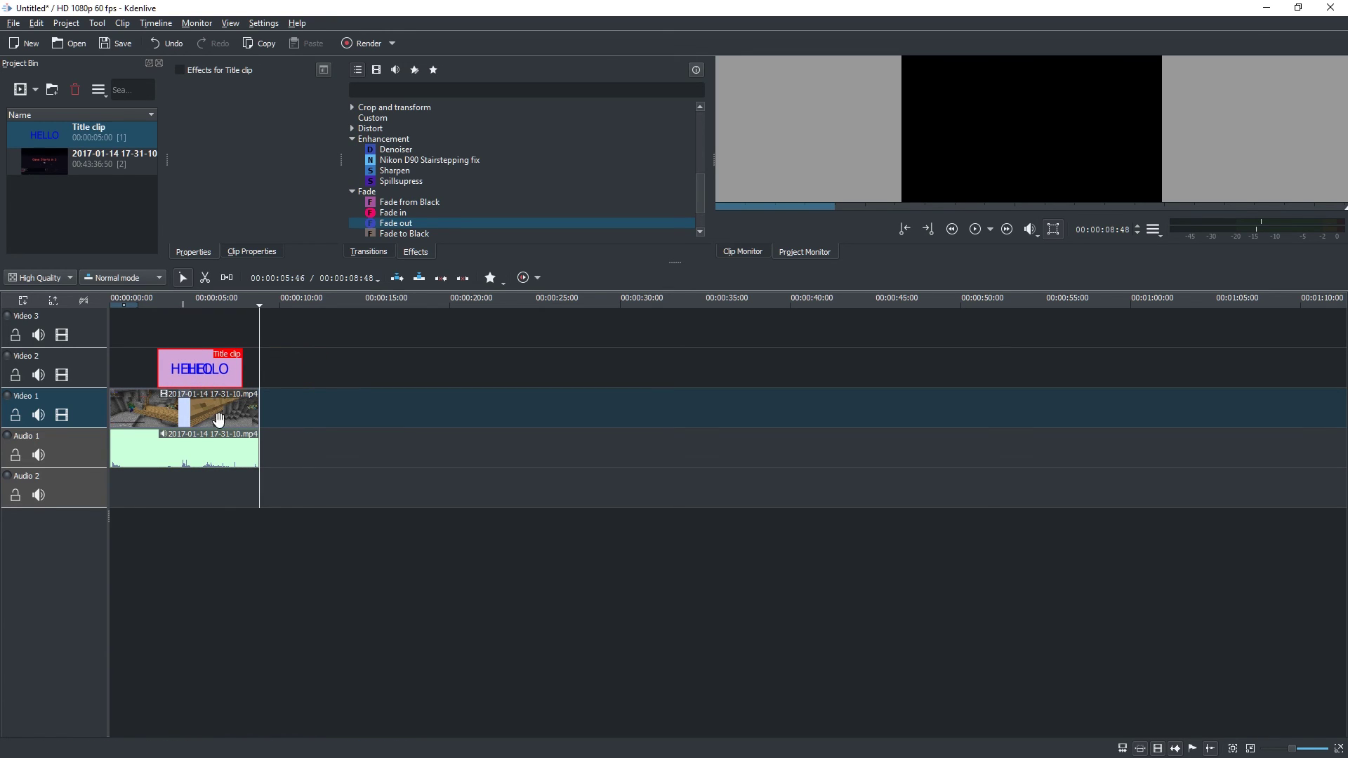